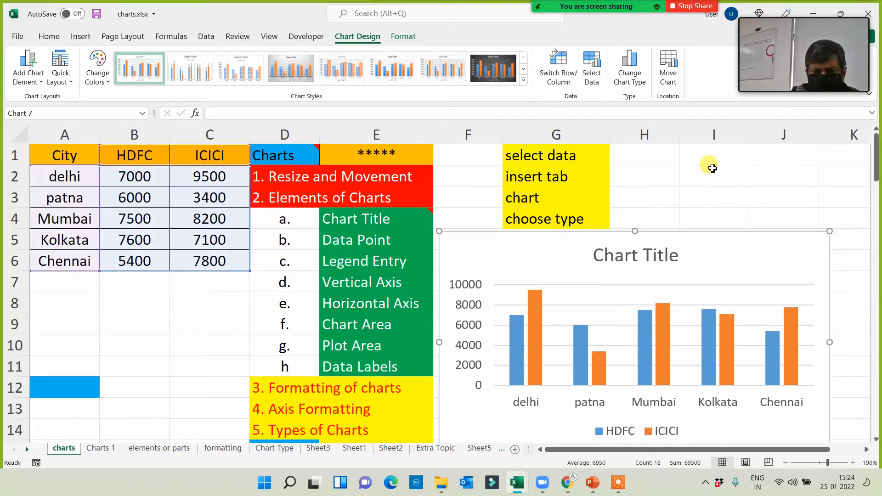
# Fill the "1. Resize and Movement" cell with standard green.
pyautogui.click(711, 168)
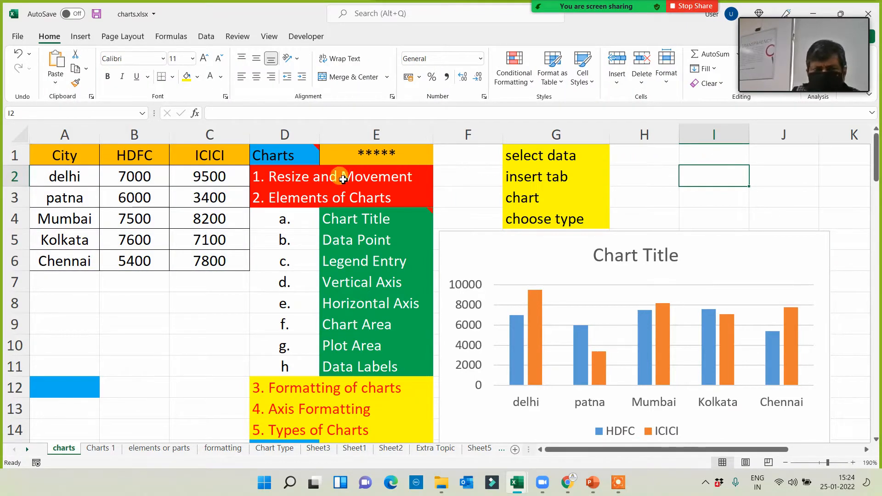
pyautogui.click(395, 177)
pyautogui.click(199, 79)
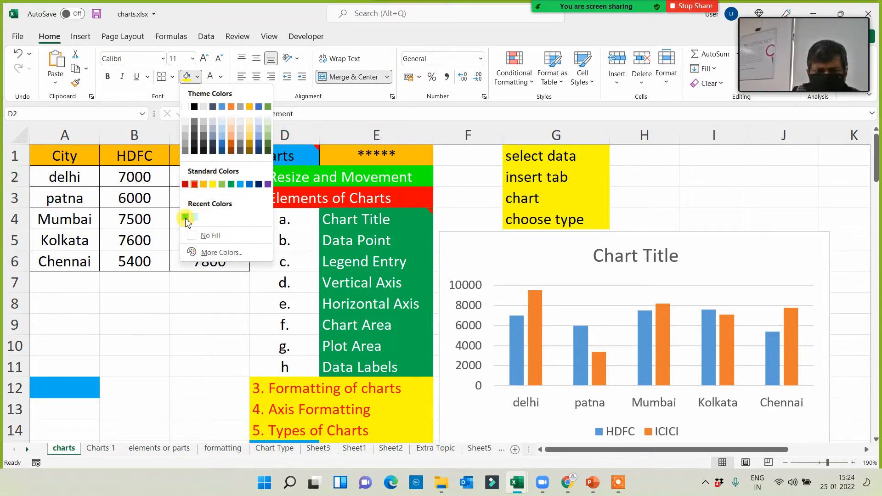
pyautogui.click(231, 184)
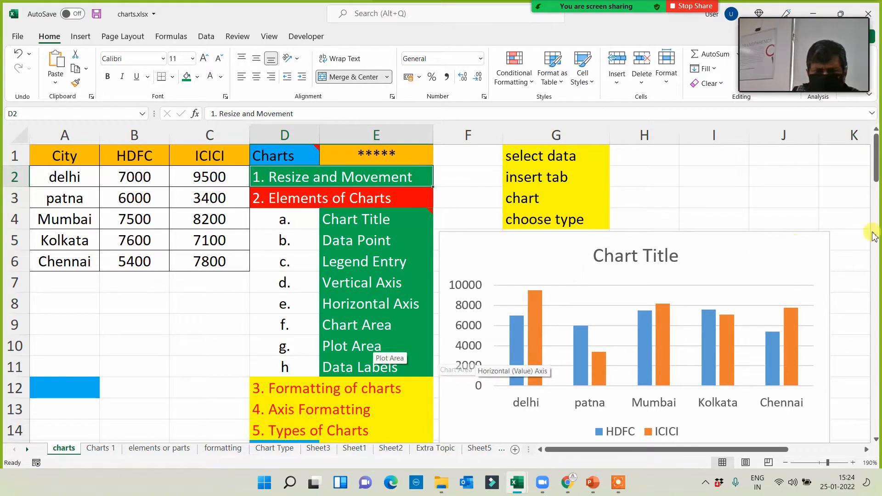
# Copy the HDFC and ICICI column chart from the charts sheet and paste it at cell A1 of the Charts 1 sheet.
pyautogui.click(817, 235)
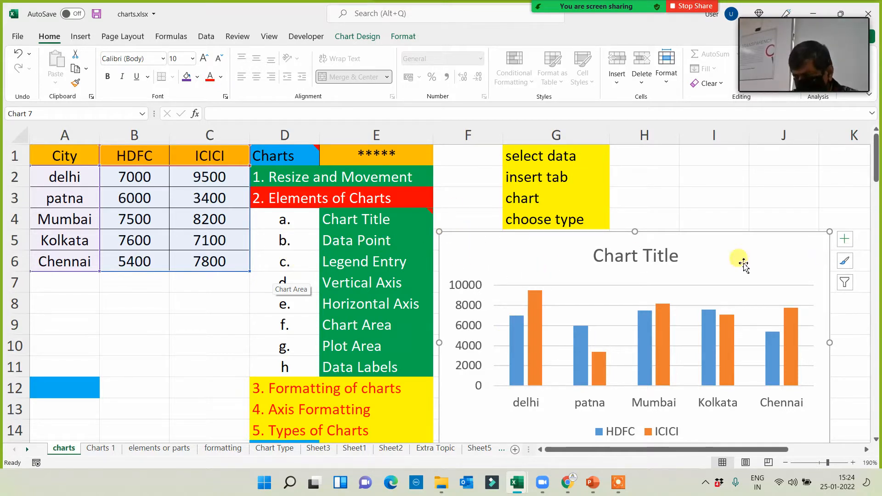
pyautogui.rightClick(808, 236)
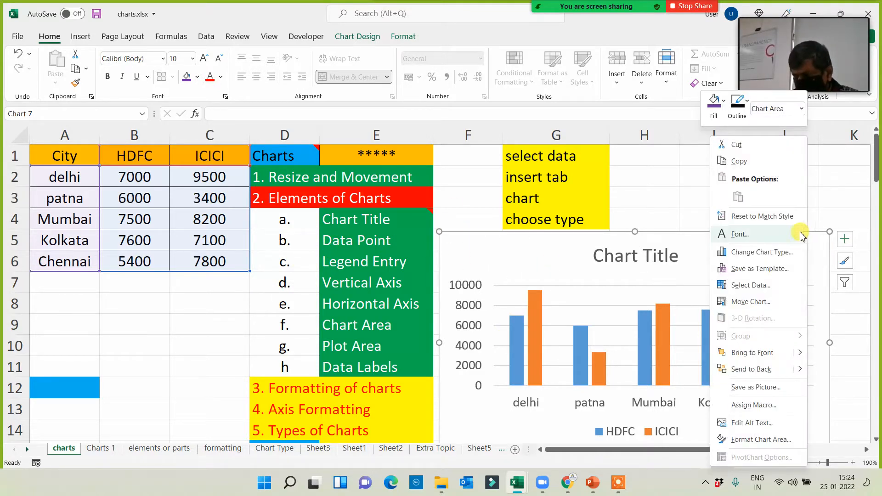
pyautogui.click(760, 161)
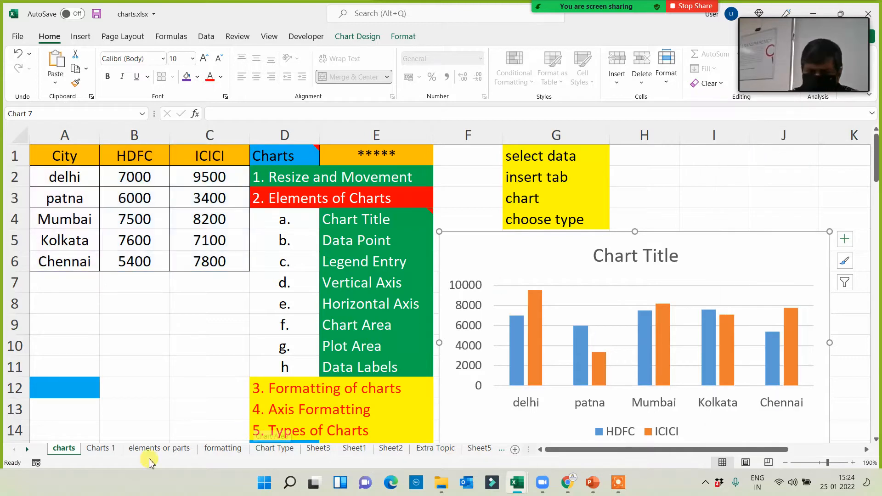
pyautogui.click(100, 448)
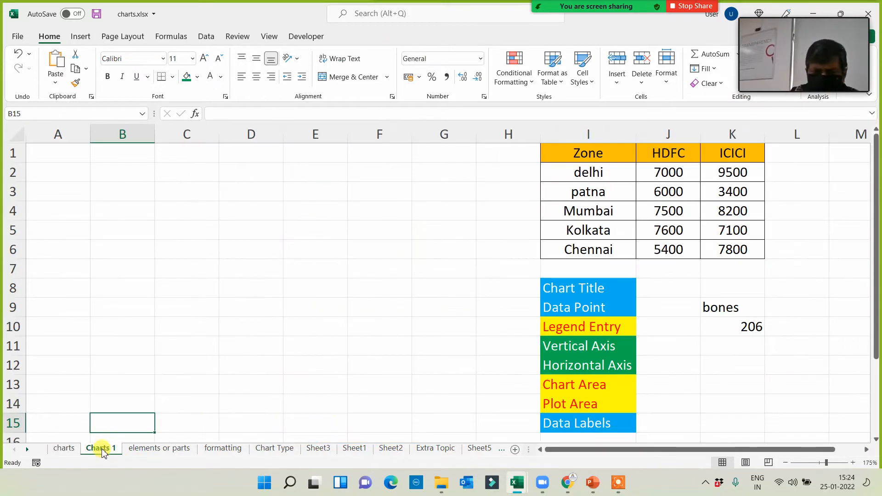
pyautogui.click(55, 152)
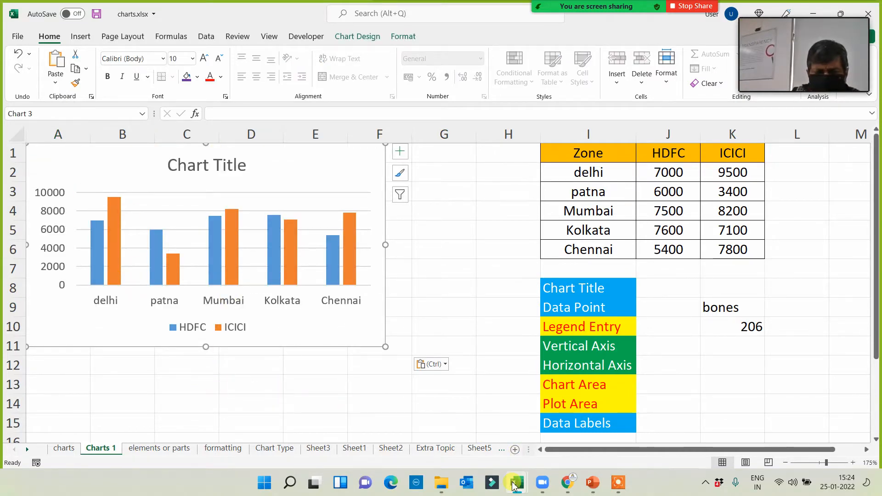
# Switch to WhatsApp Web in Chrome and send the copied chart as a picture to the "MS Excel- 18 Jan,2022" group.
pyautogui.click(569, 486)
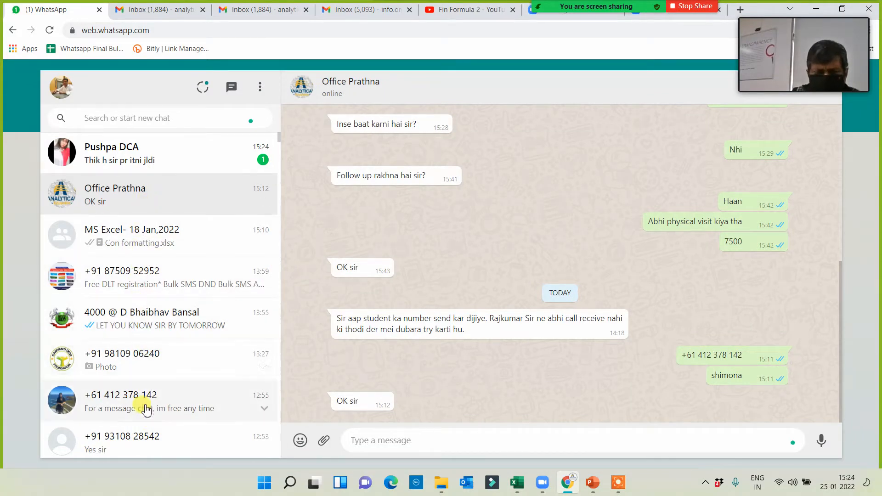
pyautogui.scroll(-1, 142, 296)
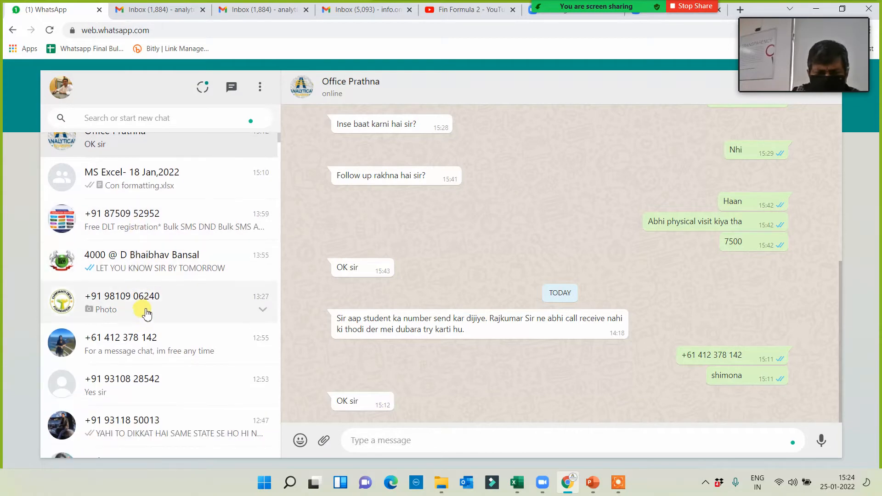
pyautogui.scroll(-1, 148, 388)
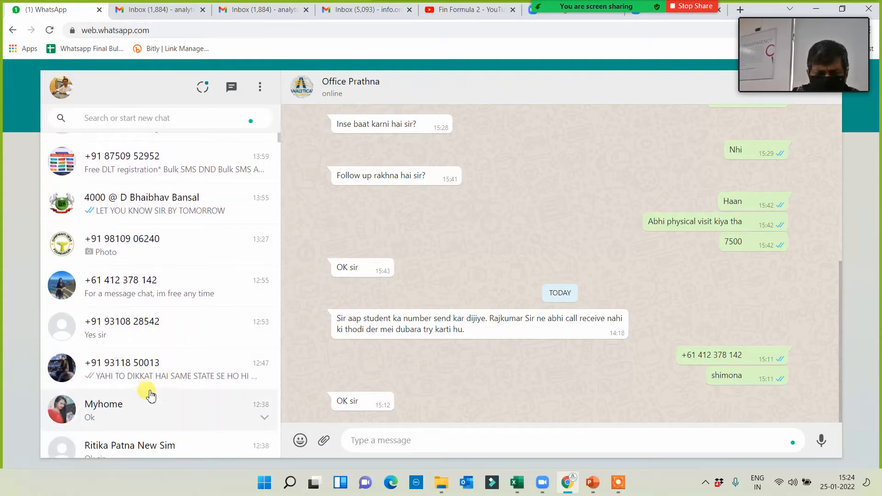
pyautogui.scroll(2, 147, 390)
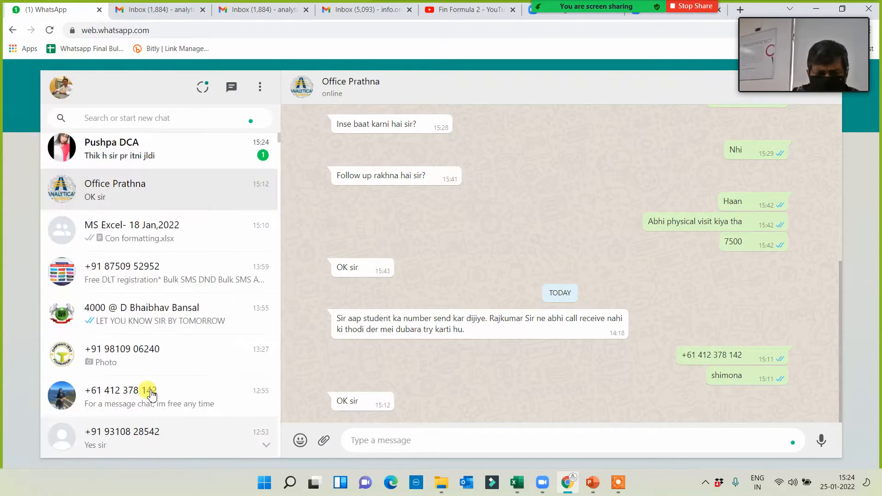
pyautogui.click(162, 231)
pyautogui.hotkey('ctrl', 'v')
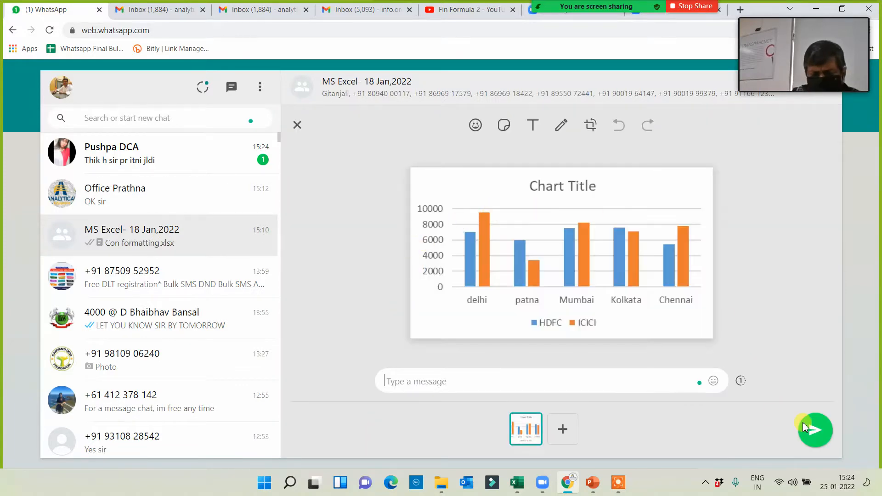
pyautogui.click(815, 430)
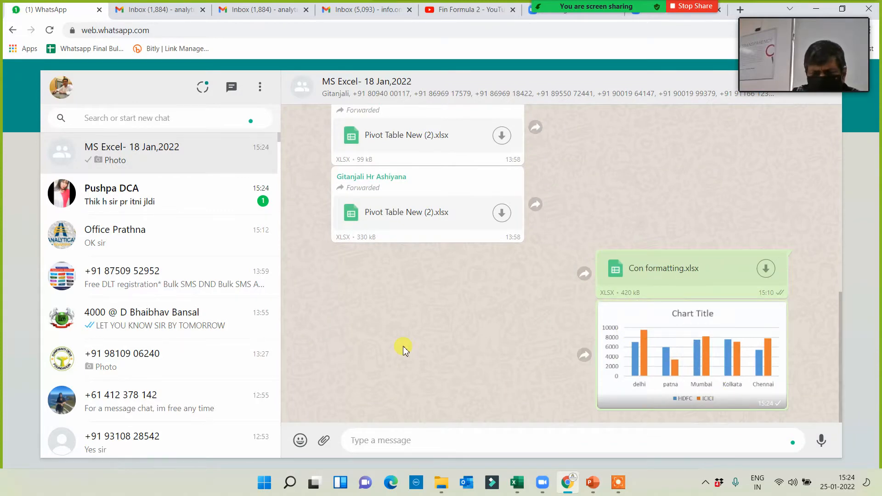
# Back in Excel, enlarge the chart on Charts 1 and paste a copy at cell A1 of the elements or parts sheet.
pyautogui.hotkey('alt', 'Tab')
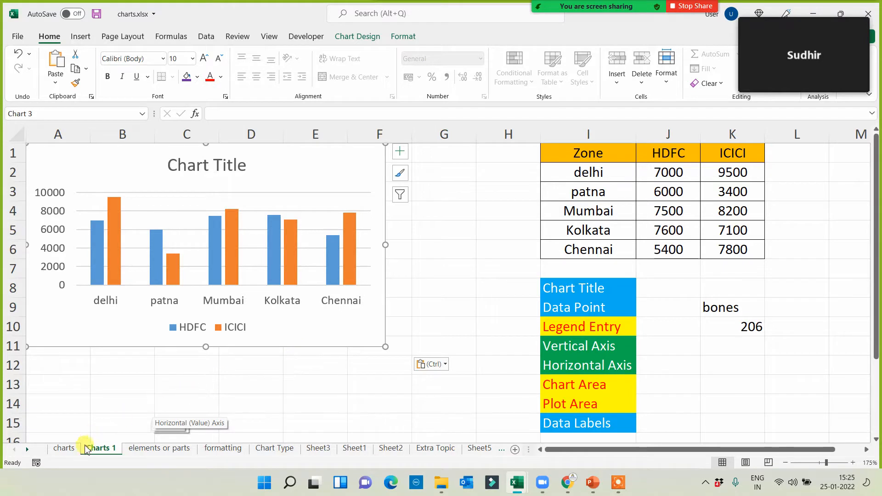
pyautogui.moveTo(385, 346); pyautogui.dragTo(488, 404)
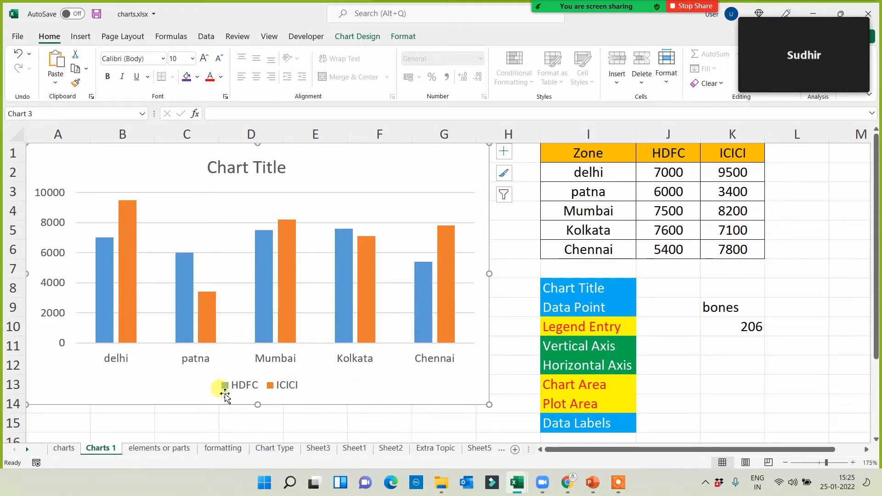
pyautogui.click(177, 451)
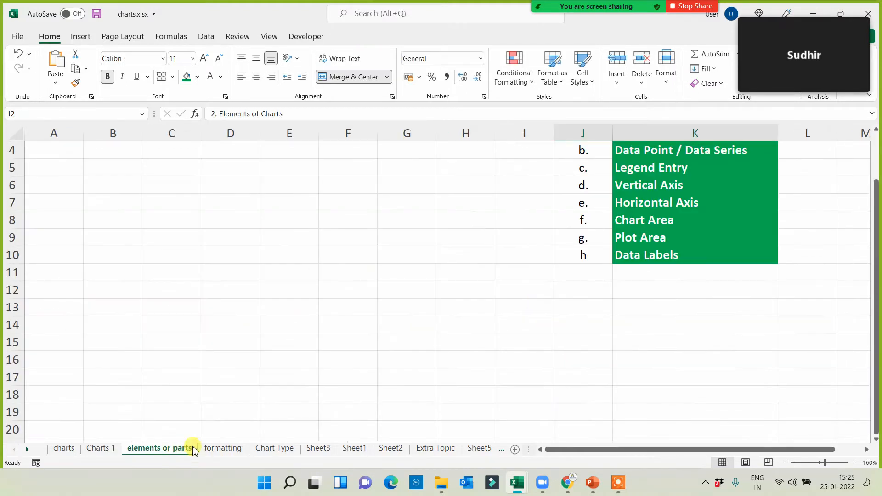
pyautogui.scroll(1, 177, 315)
pyautogui.click(46, 146)
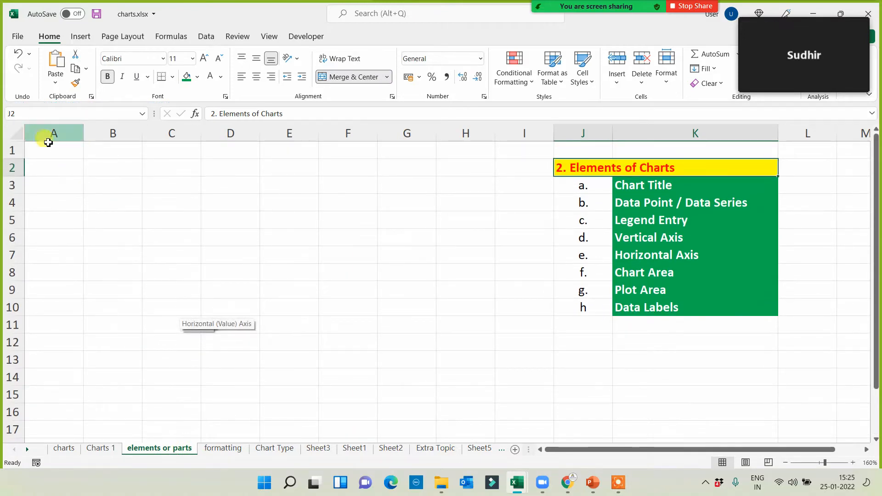
pyautogui.hotkey('ctrl', 'v')
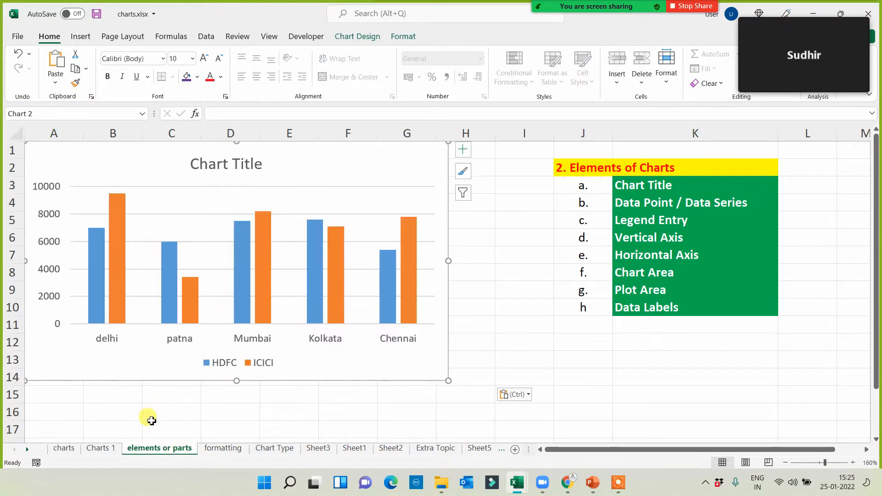
# Review the chart element names listed in E4:E11 under "2. Elements of Charts" on the charts sheet.
pyautogui.click(76, 452)
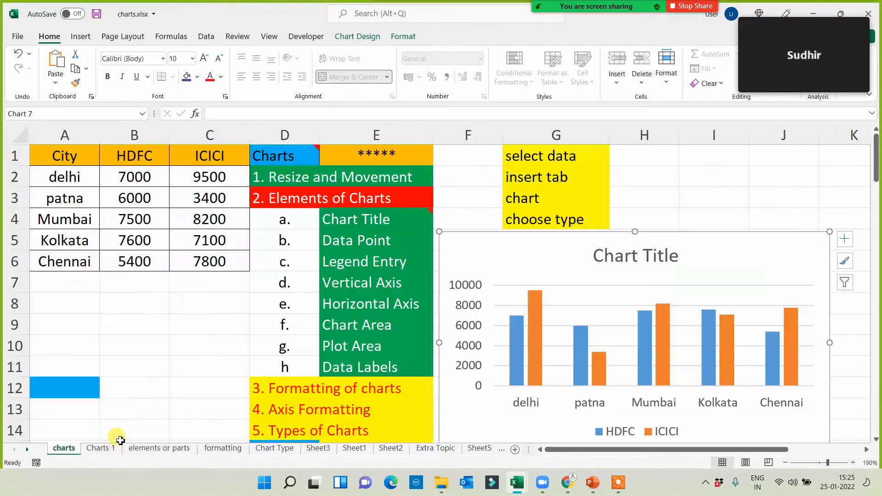
pyautogui.click(288, 174)
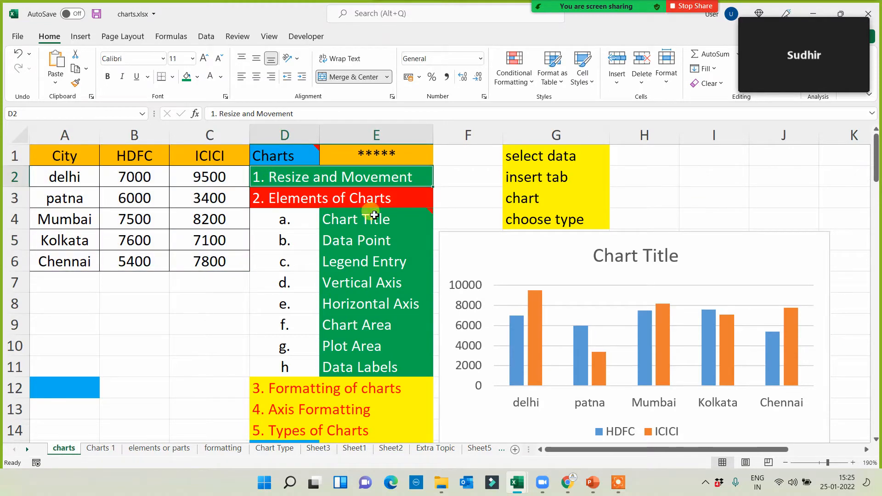
pyautogui.click(265, 204)
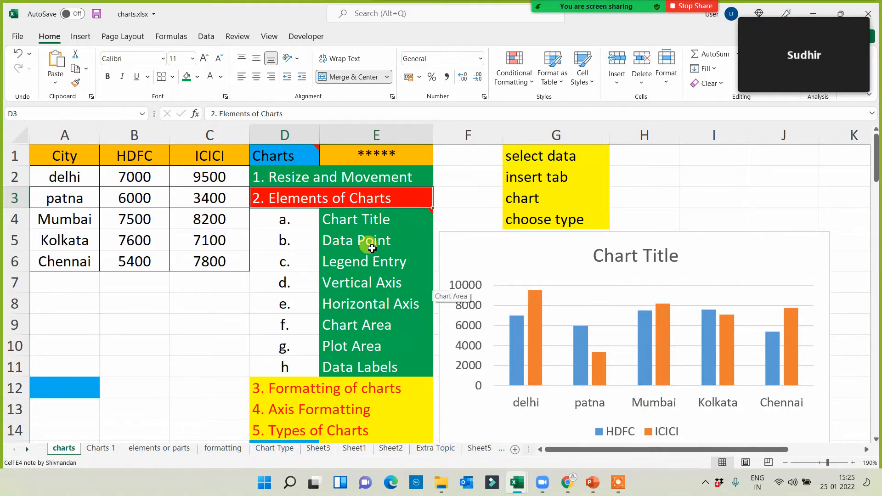
pyautogui.moveTo(365, 225); pyautogui.dragTo(371, 366)
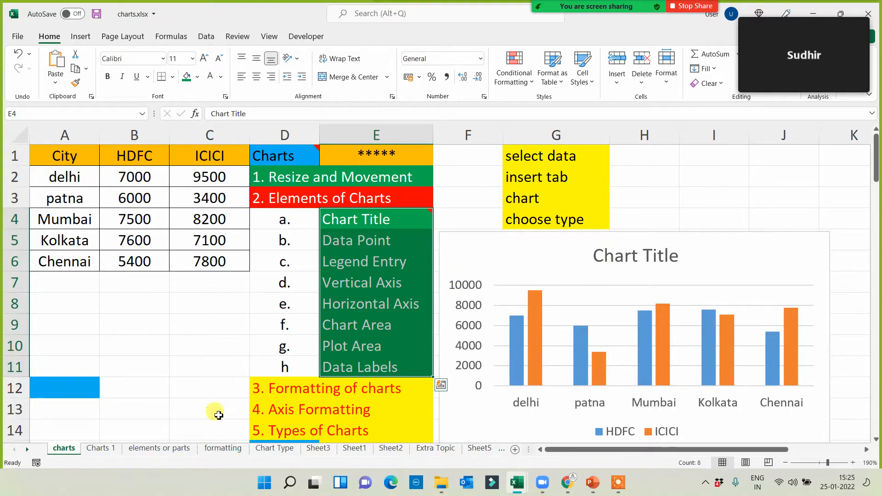
# Enlarge the chart on the elements or parts sheet so it extends into column I and row 15.
pyautogui.click(162, 452)
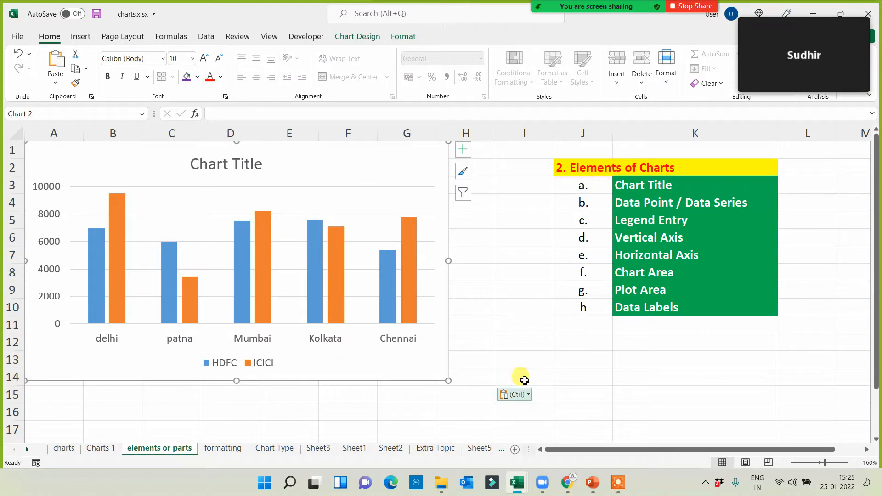
pyautogui.moveTo(448, 381); pyautogui.dragTo(541, 397)
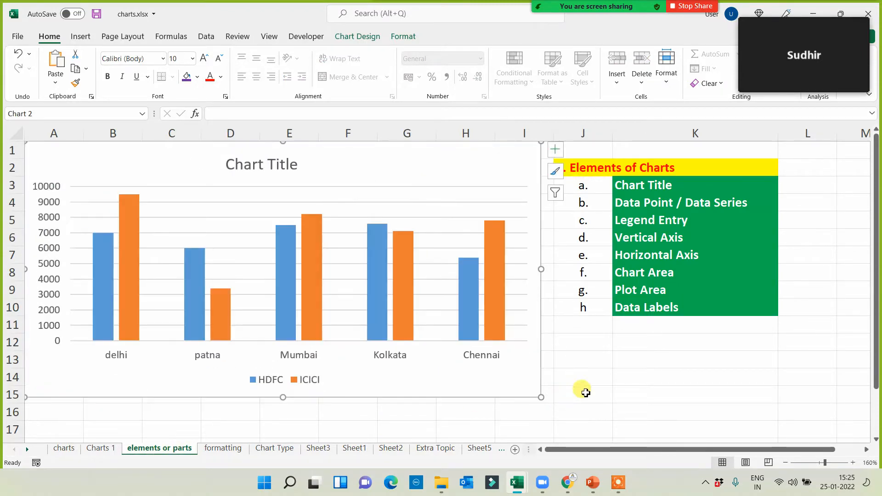
pyautogui.click(655, 167)
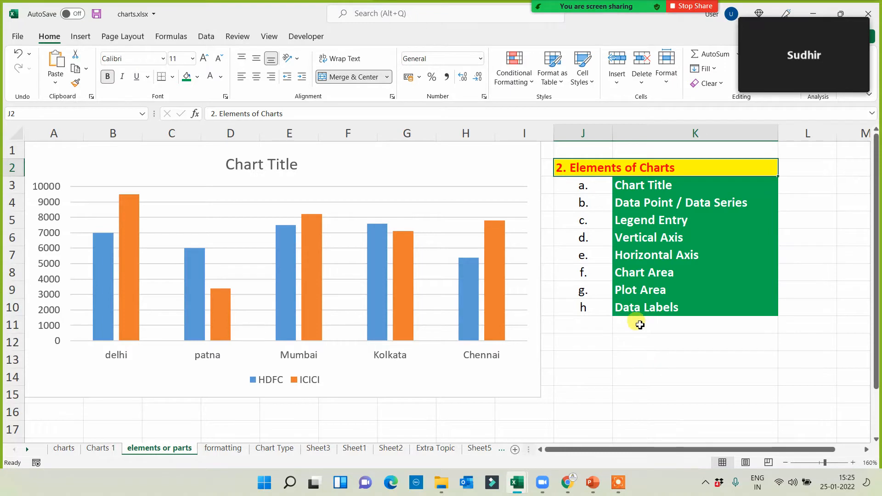
# Fill the Vertical Axis and Horizontal Axis cells (K6:K7) with red.
pyautogui.moveTo(645, 238); pyautogui.dragTo(644, 252)
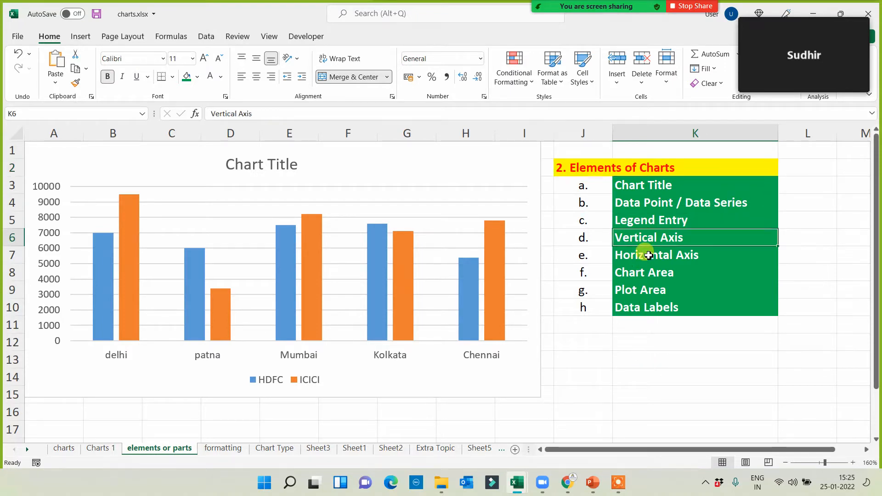
pyautogui.click(201, 81)
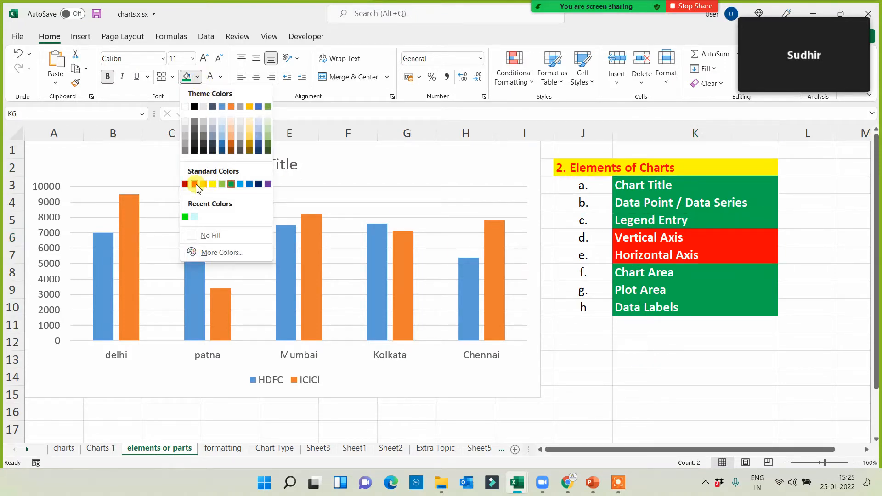
pyautogui.click(197, 186)
pyautogui.click(637, 236)
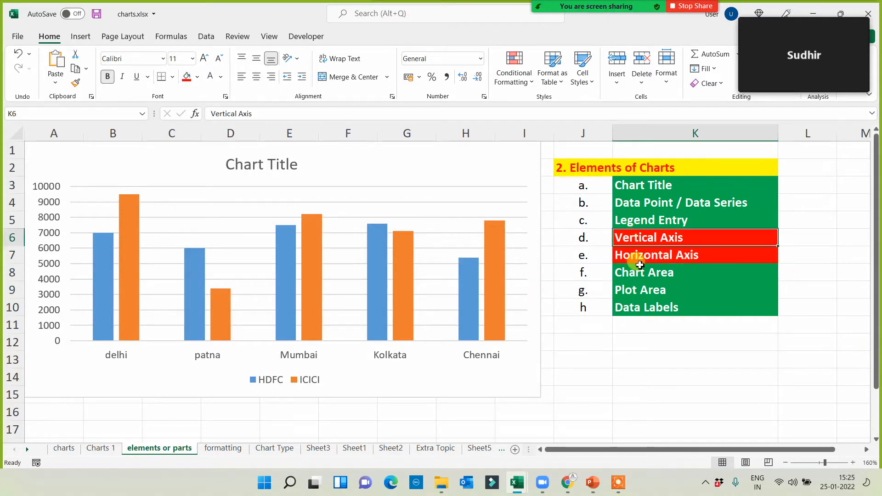
pyautogui.click(640, 258)
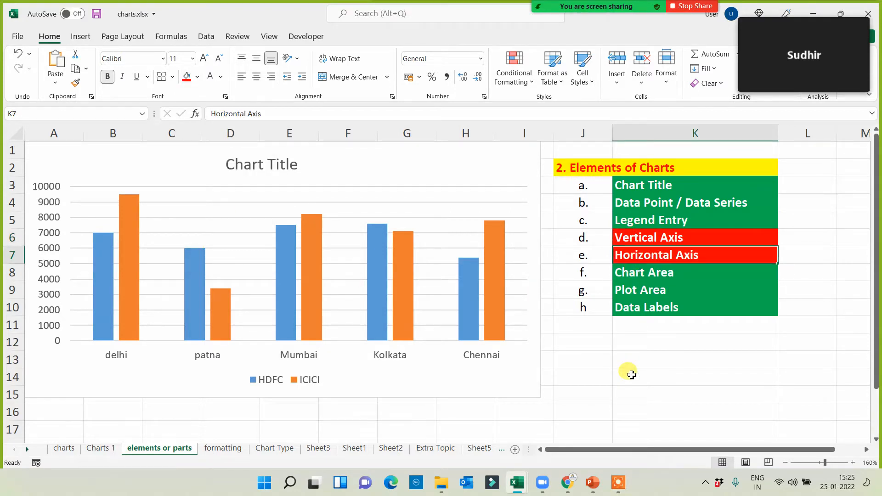
pyautogui.click(643, 242)
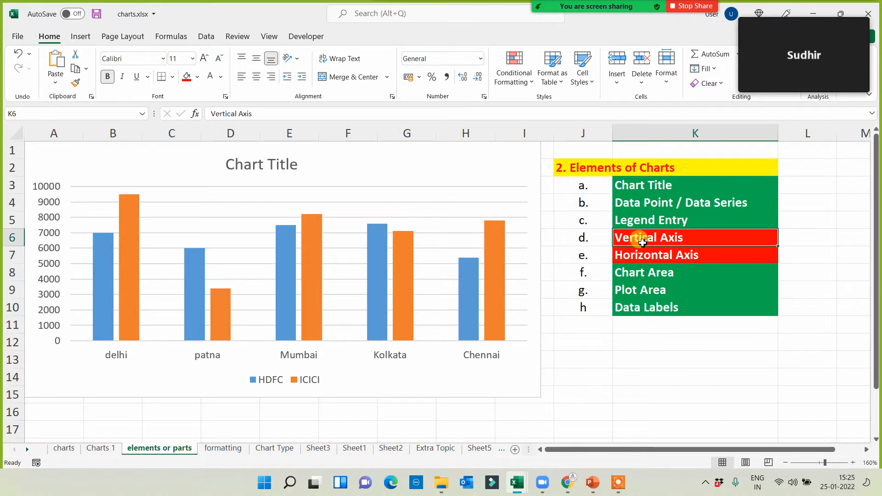
pyautogui.click(644, 254)
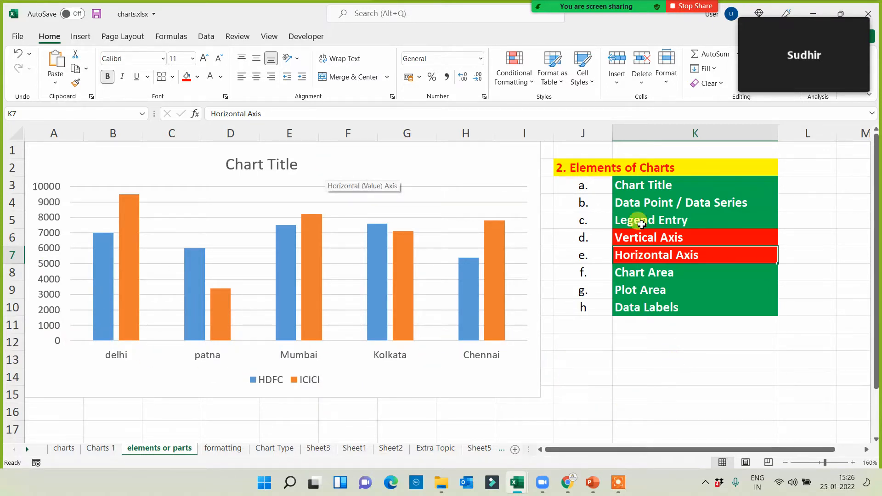
# Fill the Chart Title cell in K3 with red and select the title in the chart.
pyautogui.click(638, 186)
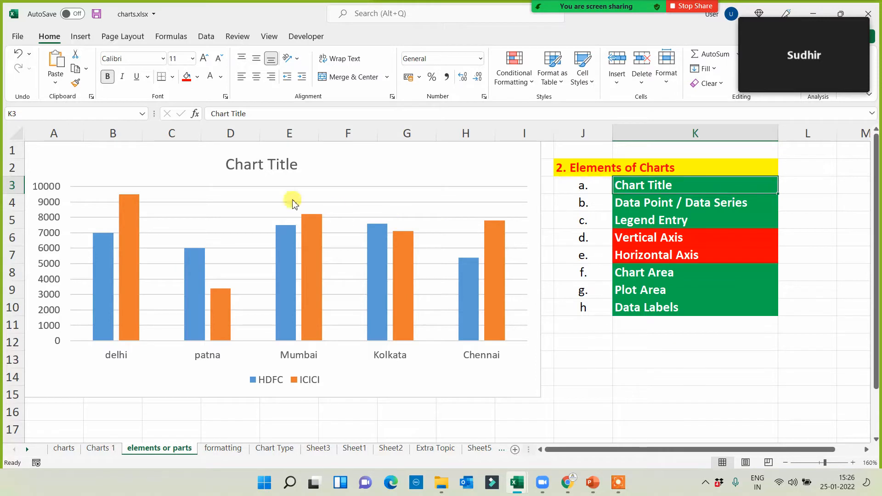
pyautogui.click(186, 77)
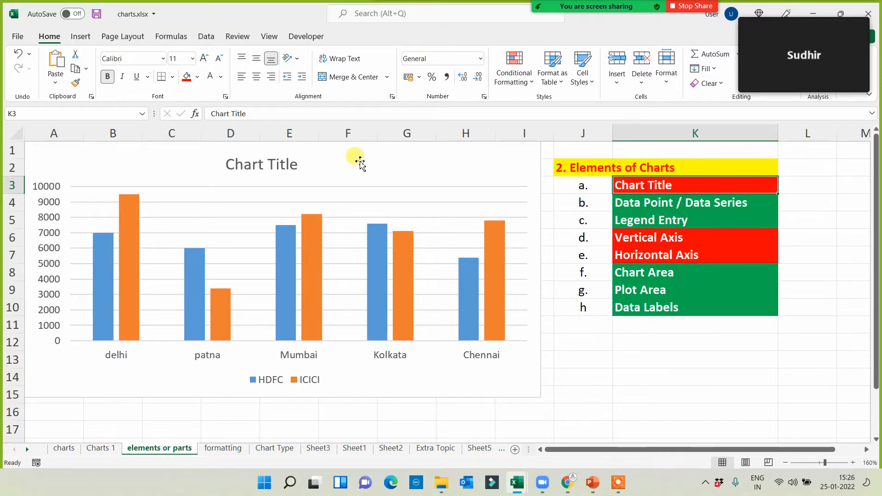
pyautogui.click(256, 168)
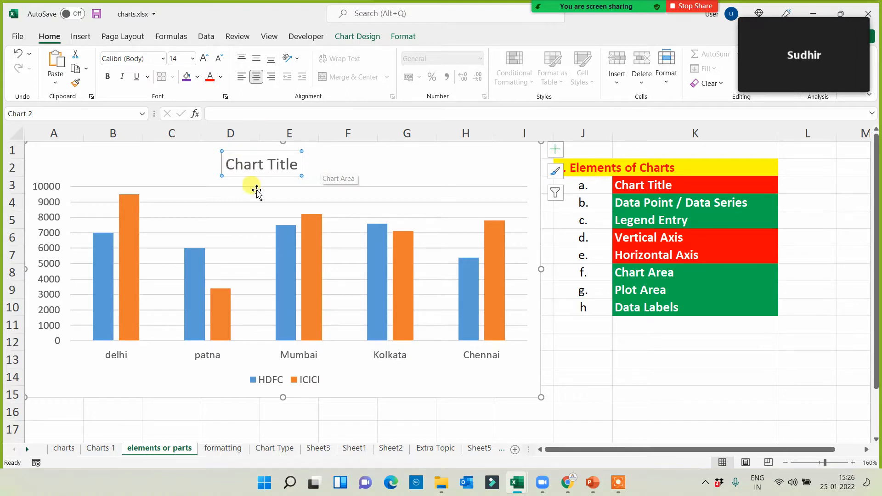
# Change the chart title to "No of Client Analysis B/w HDFC and ICICI".
pyautogui.click(254, 164)
pyautogui.tripleClick(256, 165)
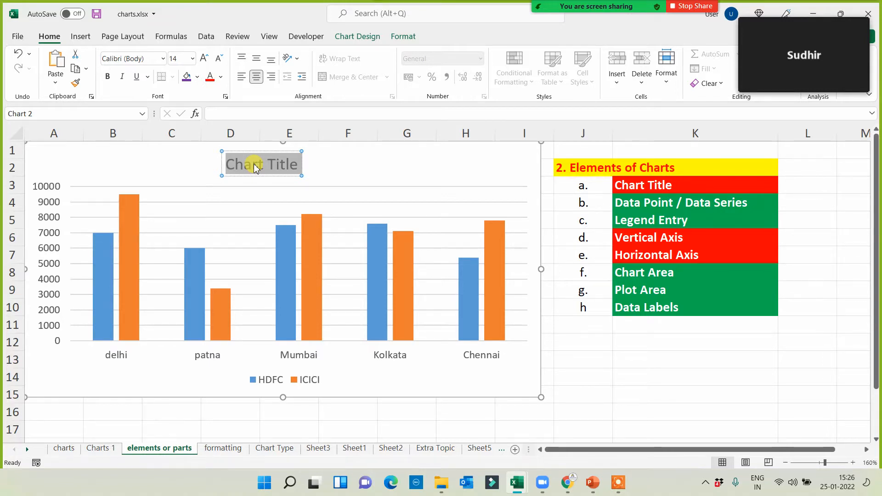
pyautogui.write('N')
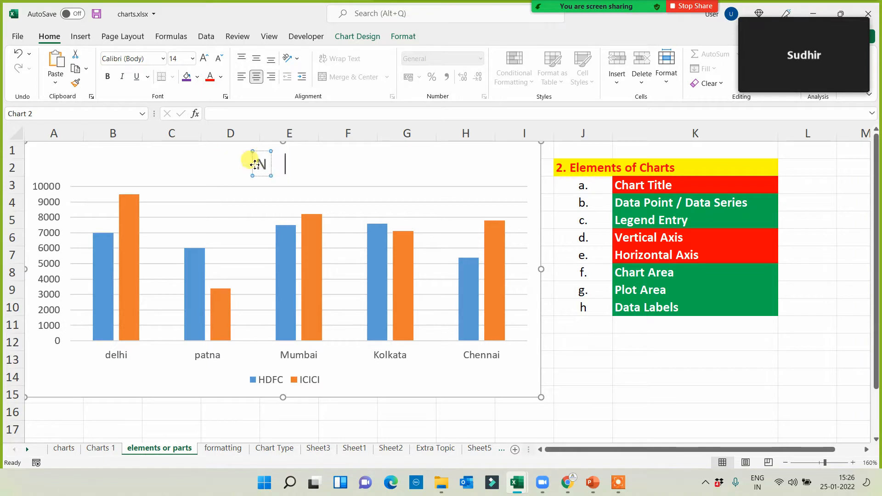
pyautogui.write('o of Client')
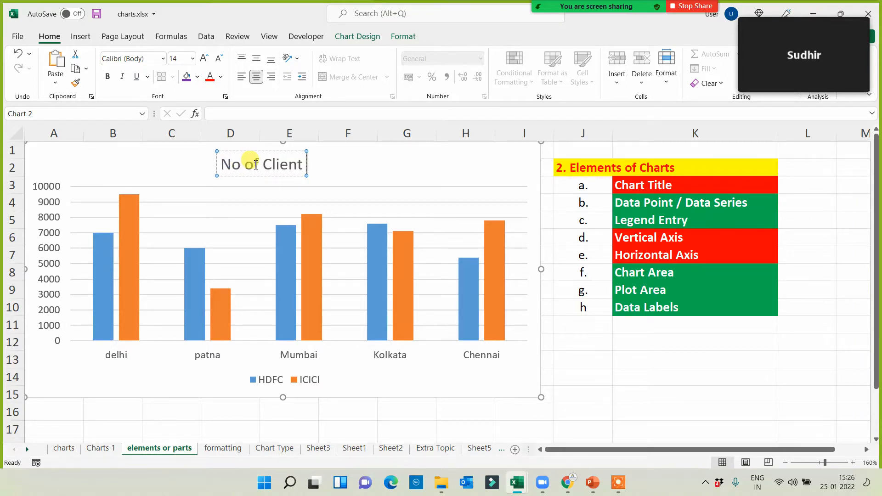
pyautogui.write(' Analy')
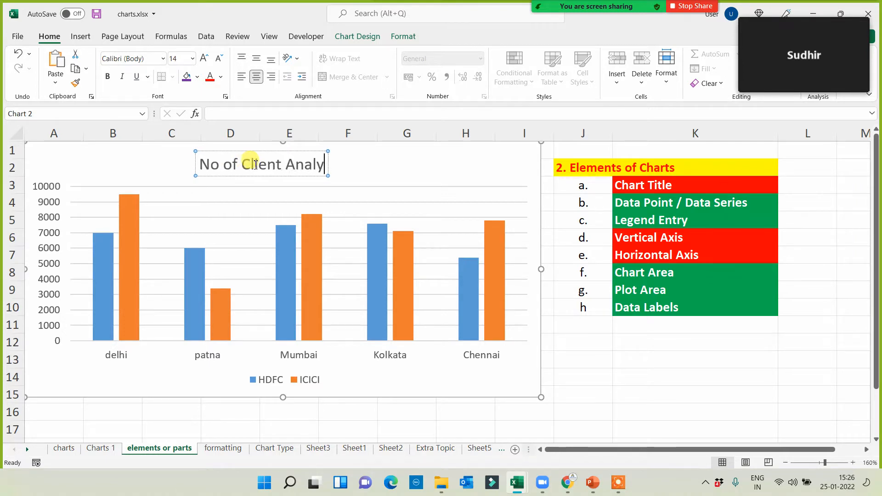
pyautogui.write('sis B')
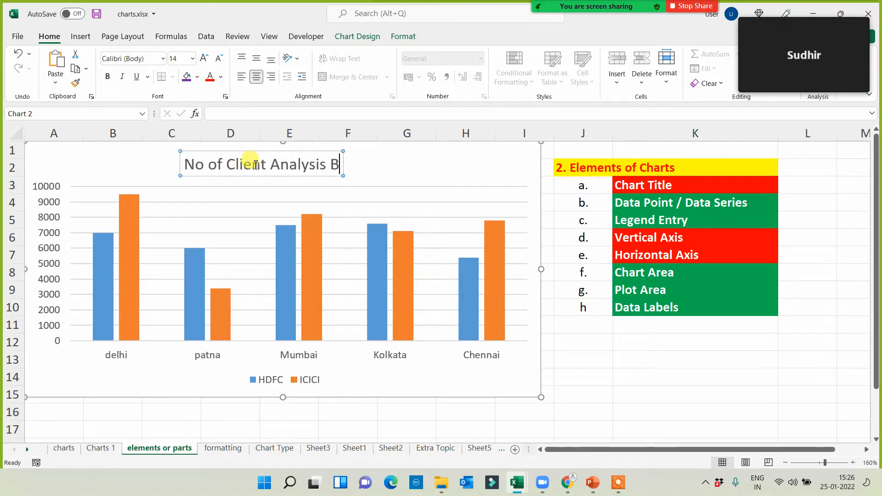
pyautogui.write('/w HDF')
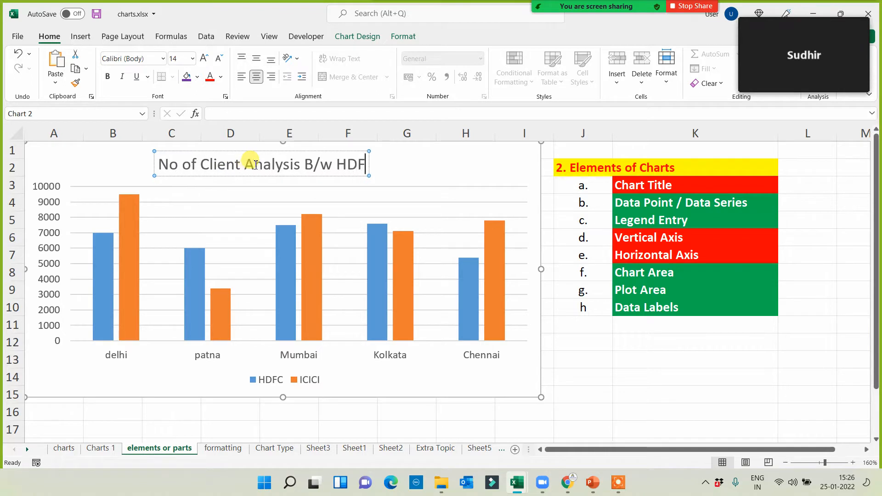
pyautogui.write('C a')
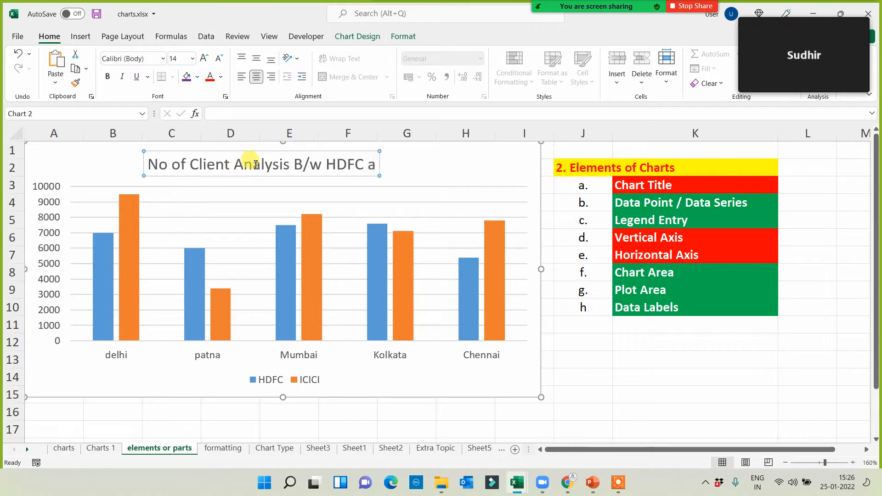
pyautogui.write('nd ICICI')
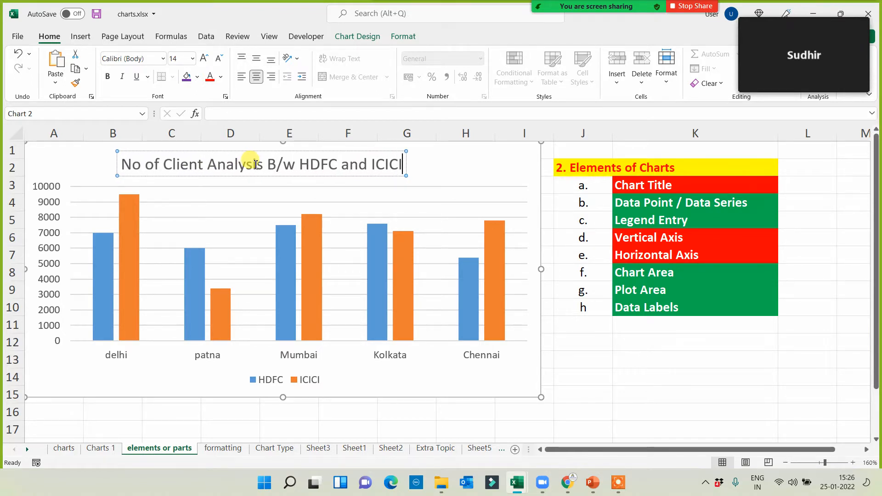
pyautogui.click(584, 372)
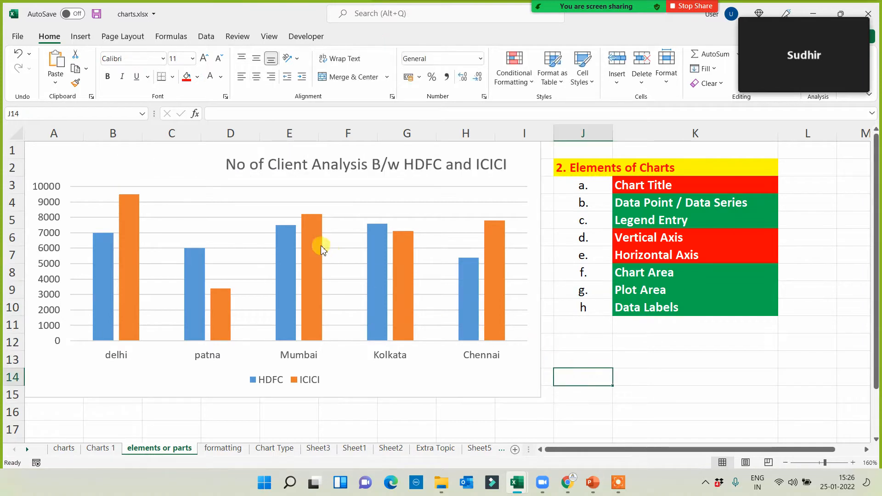
# Move the chart title back over the middle of the columns so it starts above column B.
pyautogui.click(314, 171)
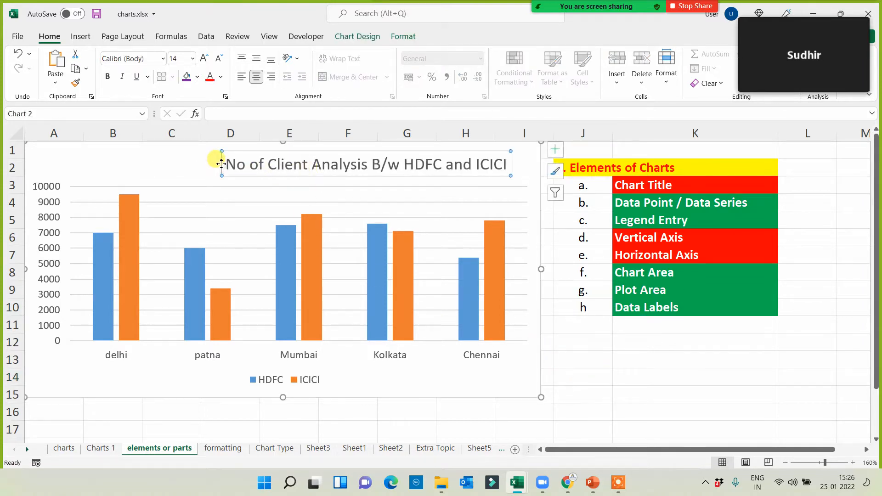
pyautogui.moveTo(220, 164); pyautogui.dragTo(112, 164)
pyautogui.click(618, 344)
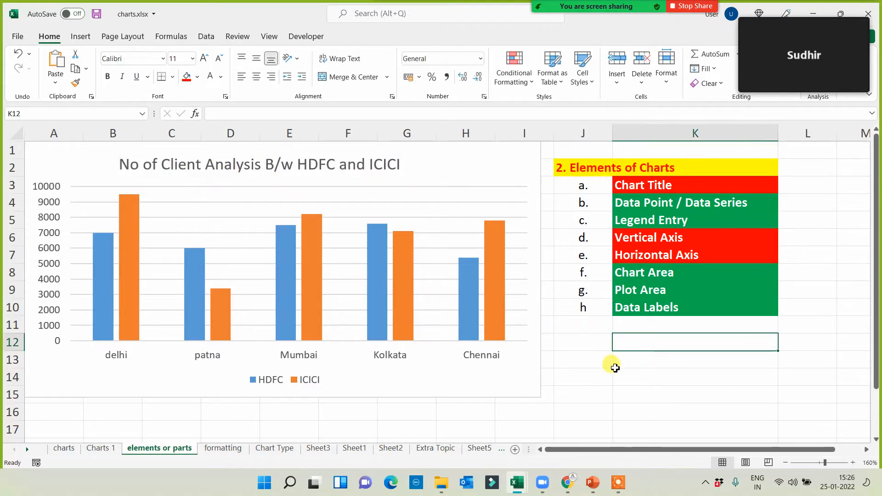
# Fill the Chart Area and Plot Area cells (K8:K9) with yellow and make their text dark.
pyautogui.click(635, 187)
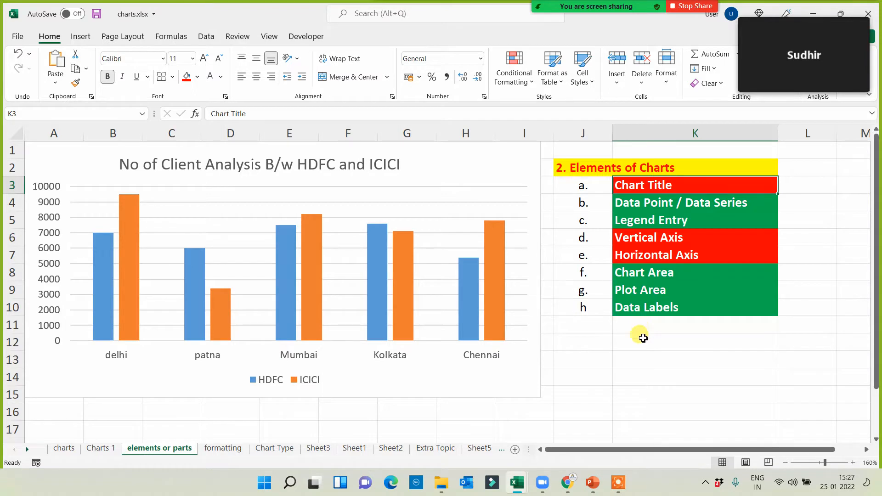
pyautogui.moveTo(634, 271); pyautogui.dragTo(654, 290)
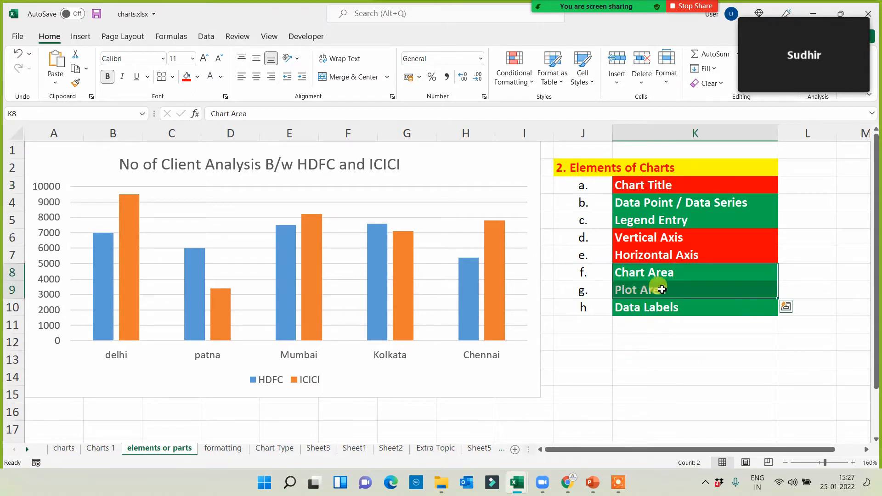
pyautogui.click(195, 78)
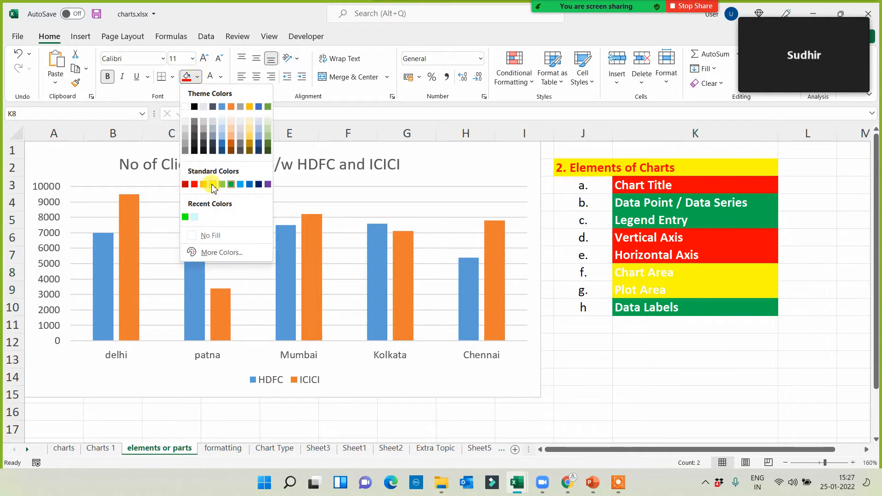
pyautogui.click(213, 184)
pyautogui.click(220, 78)
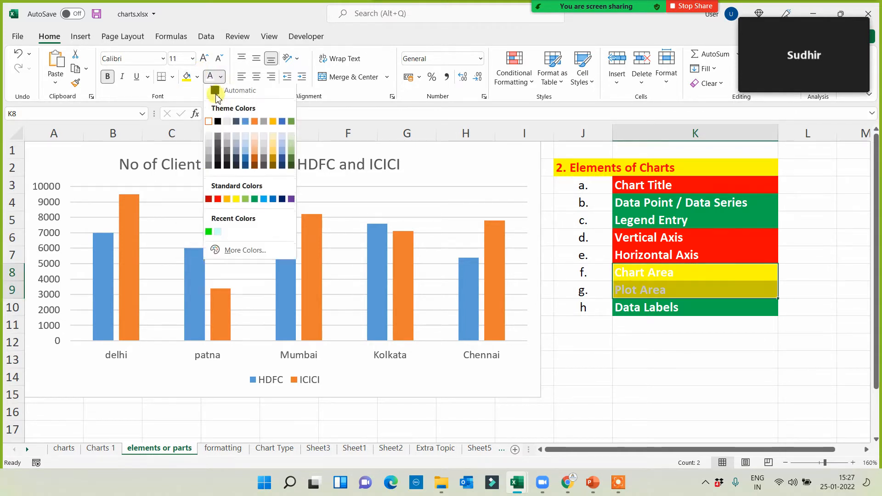
pyautogui.click(217, 149)
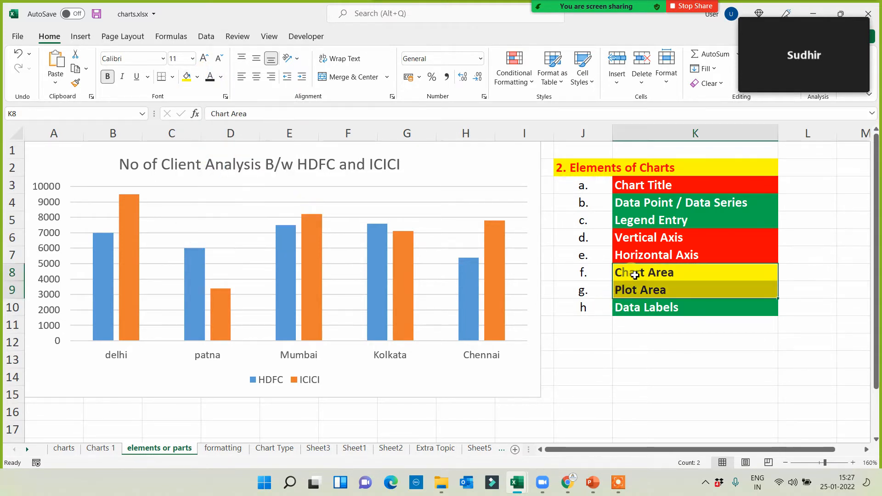
pyautogui.click(553, 392)
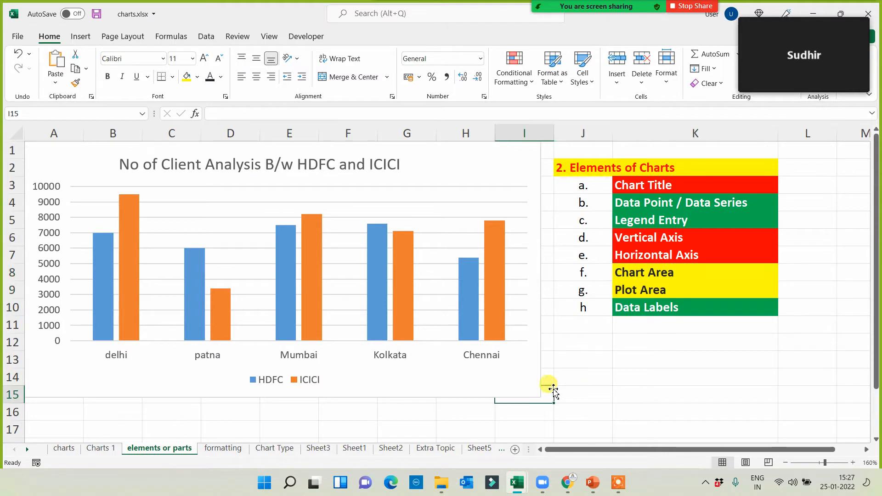
# Select the chart's plot area and expand the floating meeting window to show several participants' video tiles.
pyautogui.click(240, 243)
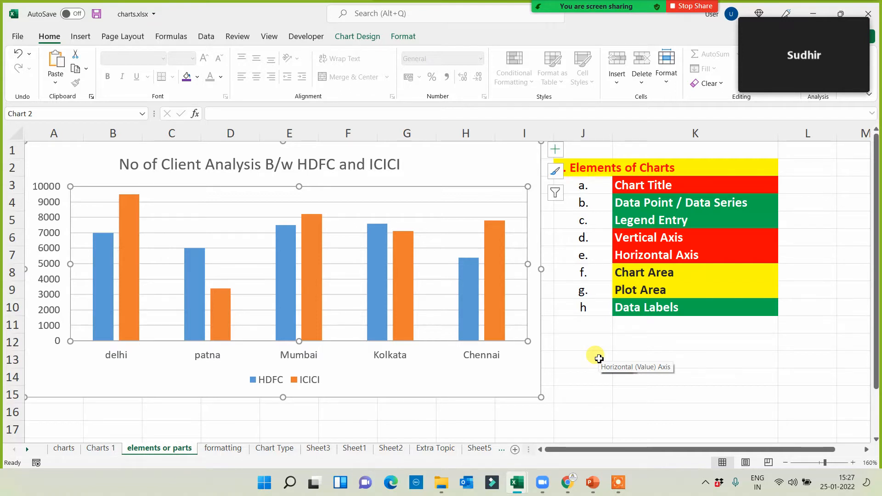
pyautogui.moveTo(816, 26)
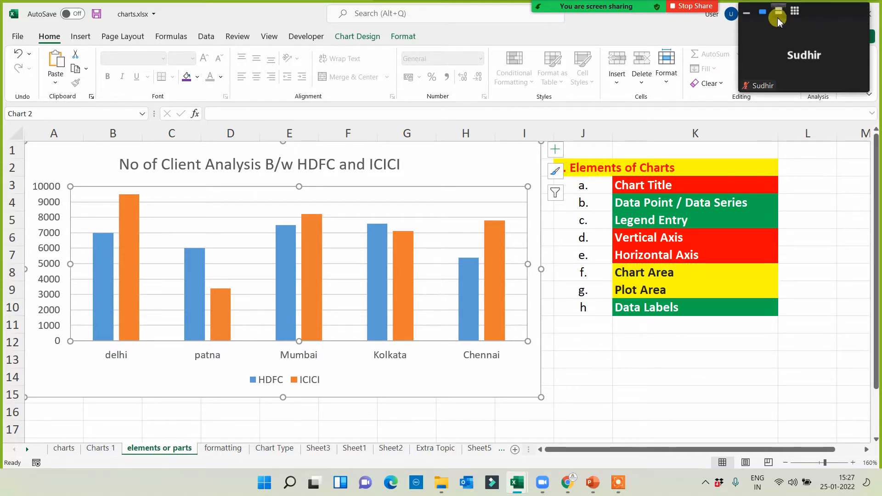
pyautogui.click(778, 19)
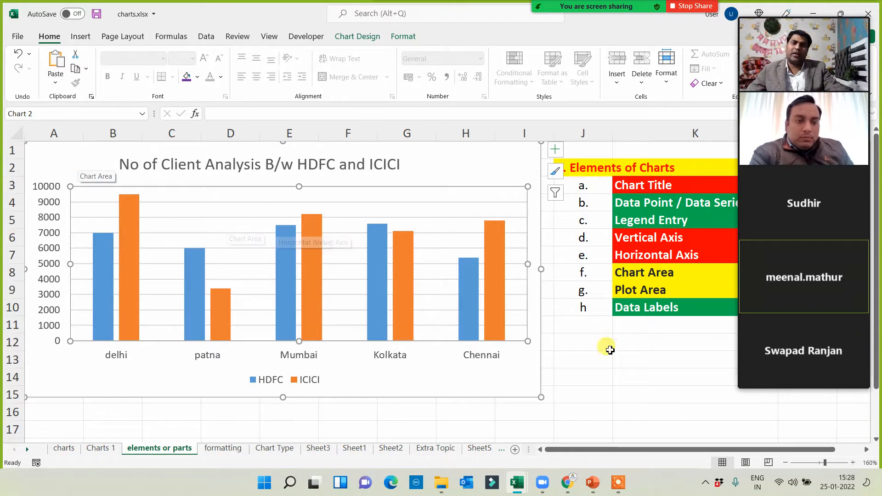
# Fill the Legend Entry (K5) and Data Point / Data Series (K4) cells with yellow and make their text dark.
pyautogui.click(648, 379)
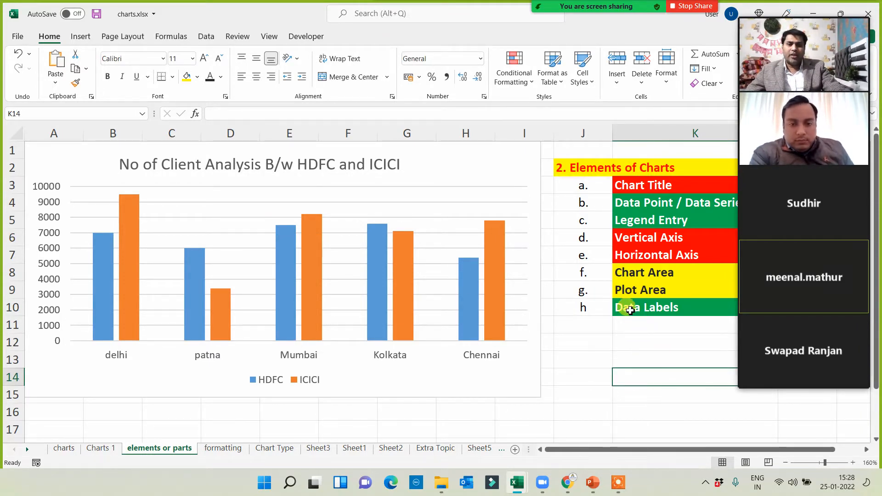
pyautogui.click(643, 221)
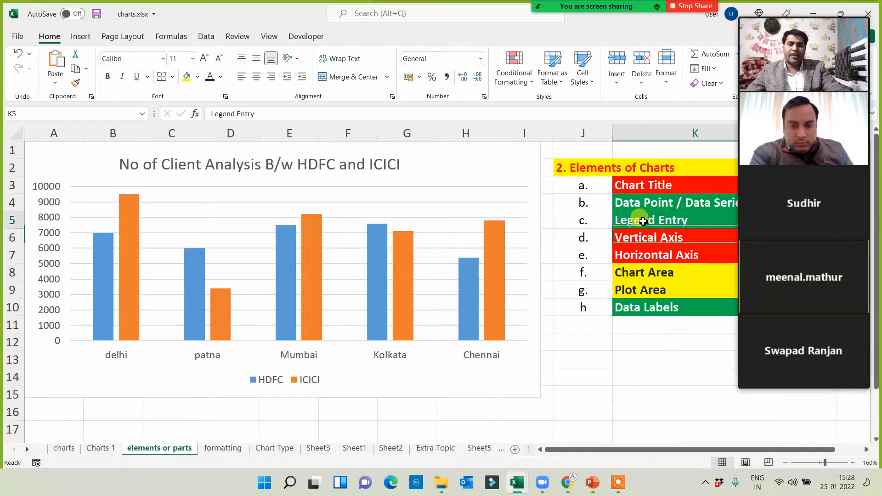
pyautogui.click(187, 77)
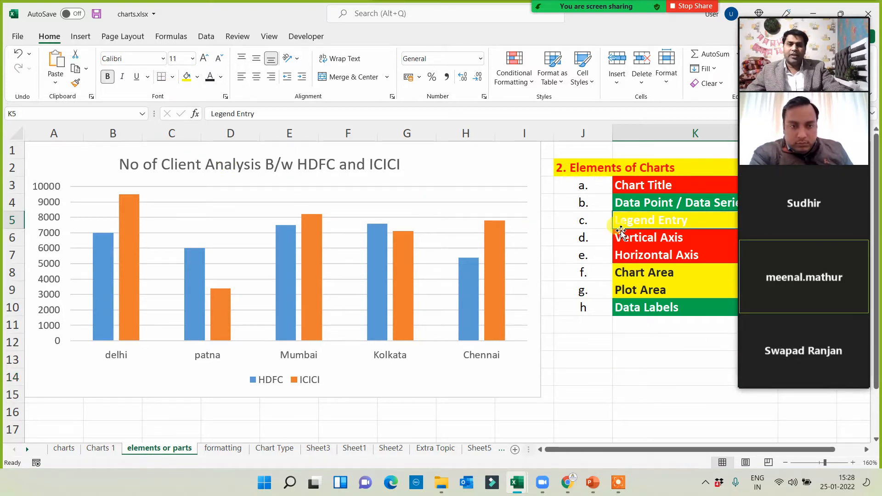
pyautogui.click(210, 76)
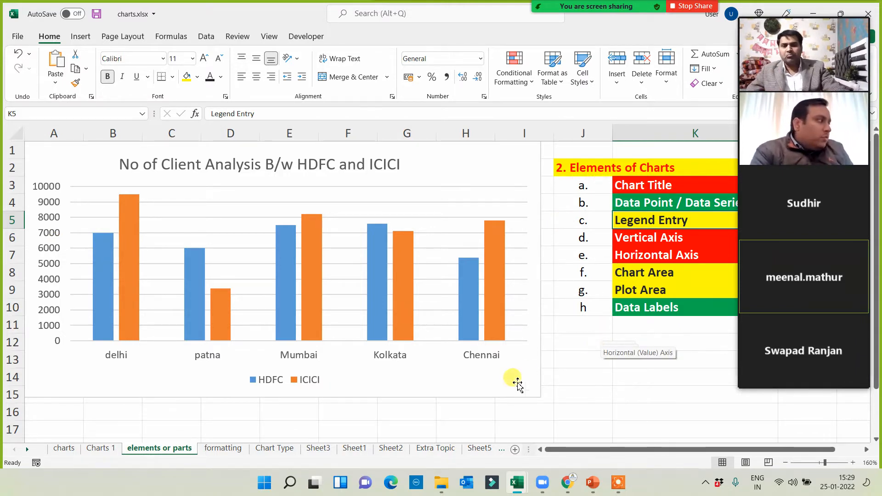
pyautogui.click(627, 203)
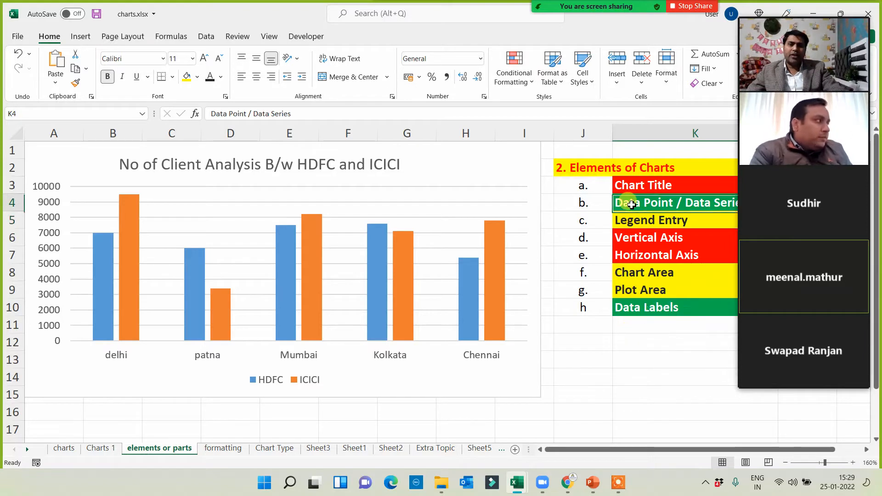
pyautogui.click(186, 77)
pyautogui.click(210, 77)
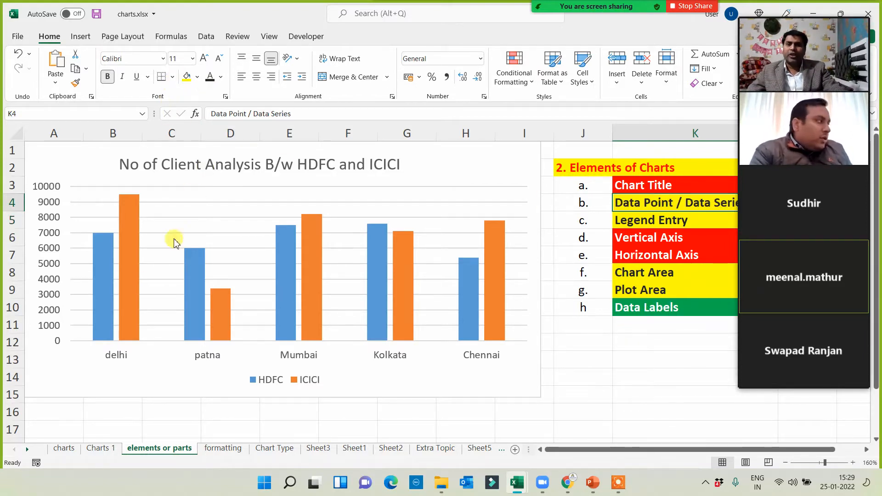
# Add data labels to the HDFC column series in the chart.
pyautogui.moveTo(103, 281)
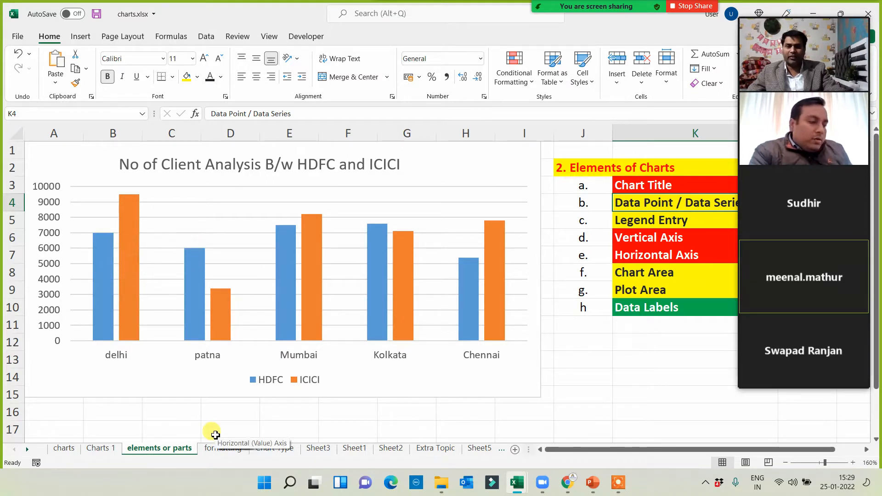
pyautogui.click(636, 310)
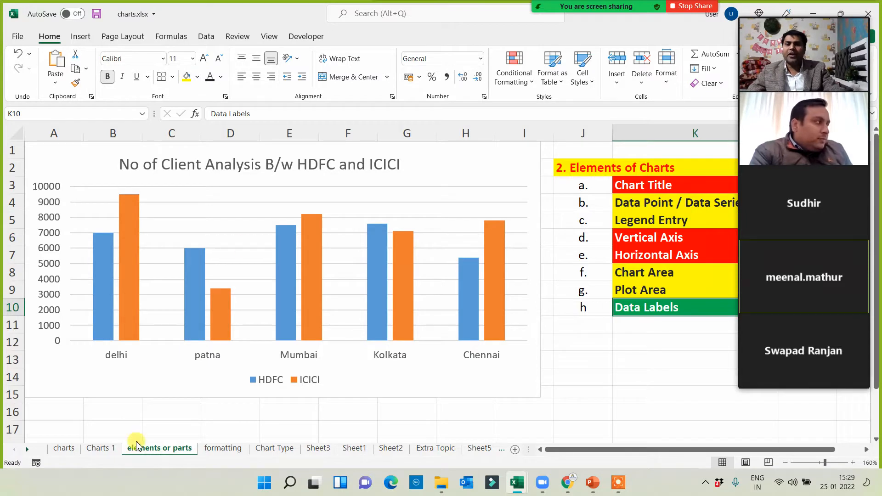
pyautogui.click(174, 423)
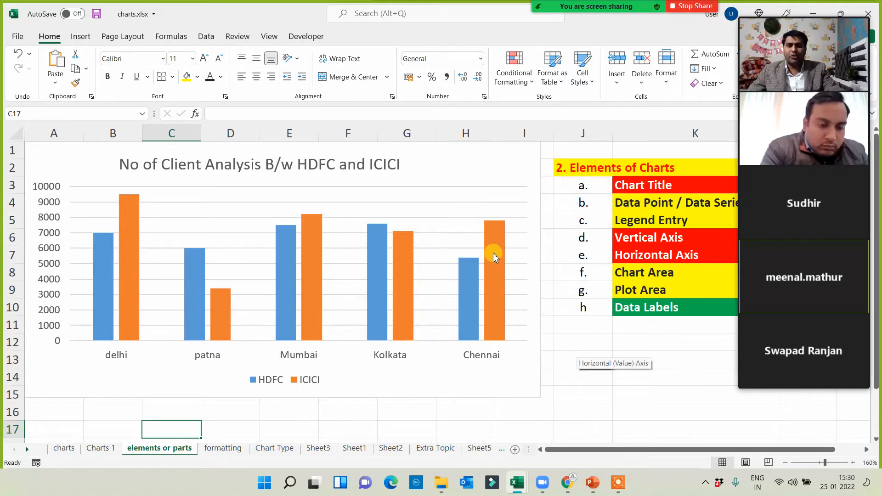
pyautogui.moveTo(494, 257)
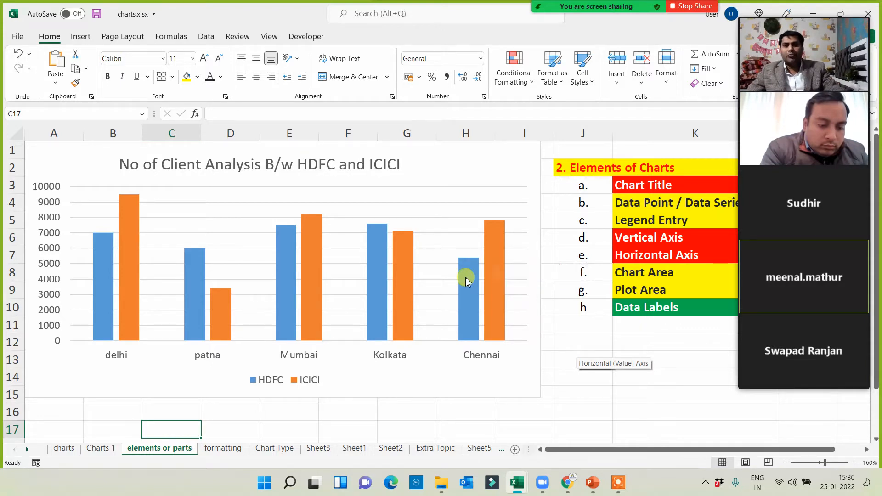
pyautogui.moveTo(466, 281)
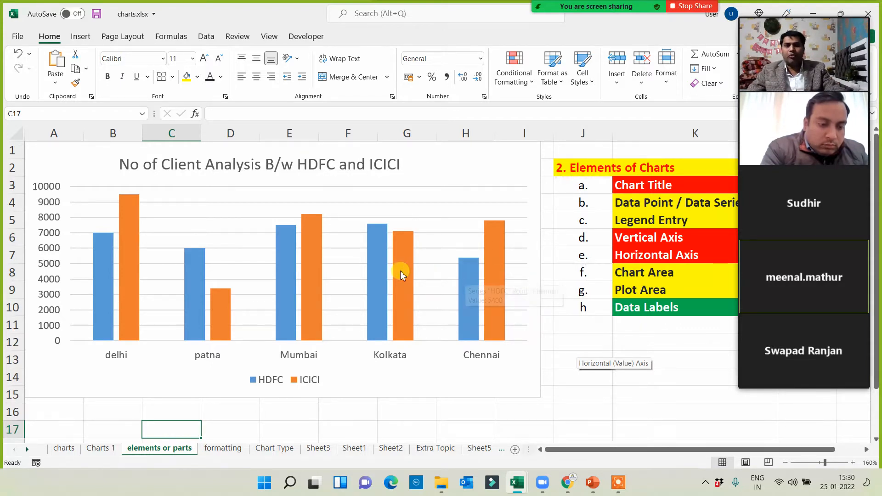
pyautogui.moveTo(401, 269)
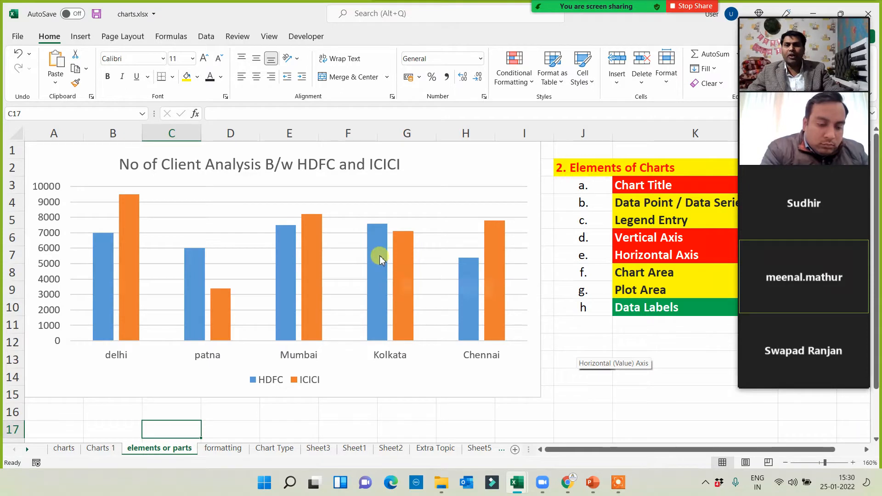
pyautogui.moveTo(379, 258)
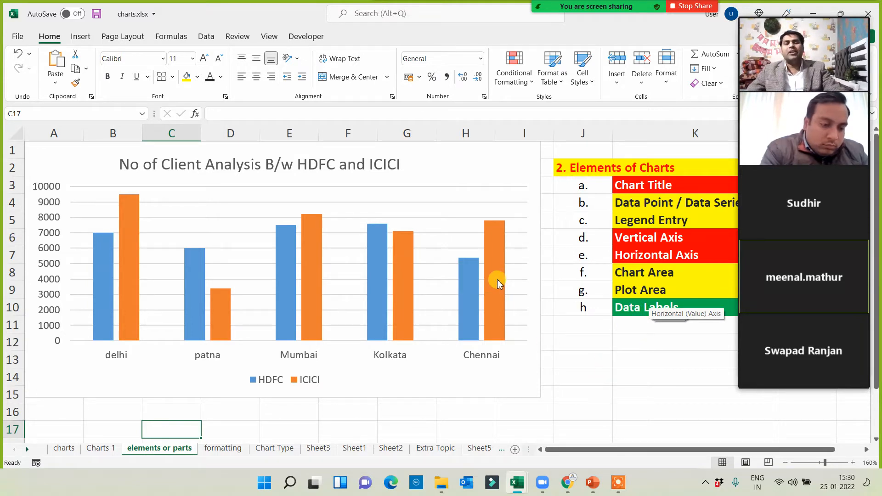
pyautogui.rightClick(472, 292)
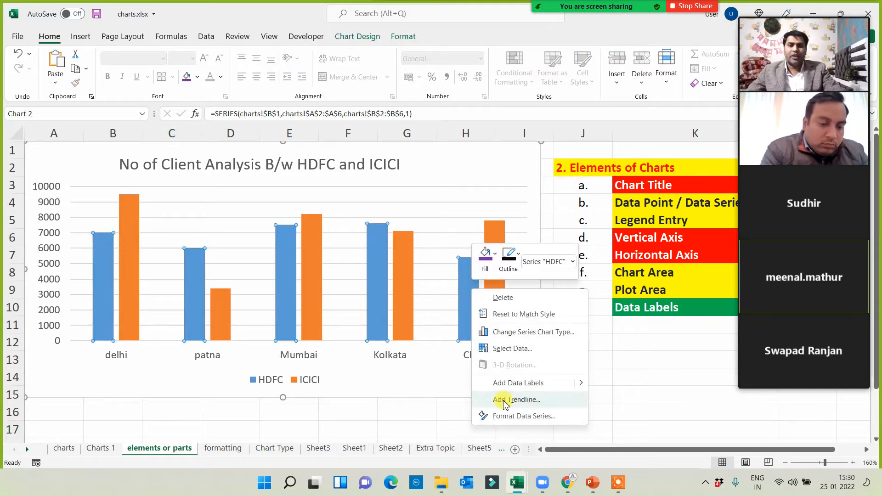
pyautogui.press('Escape')
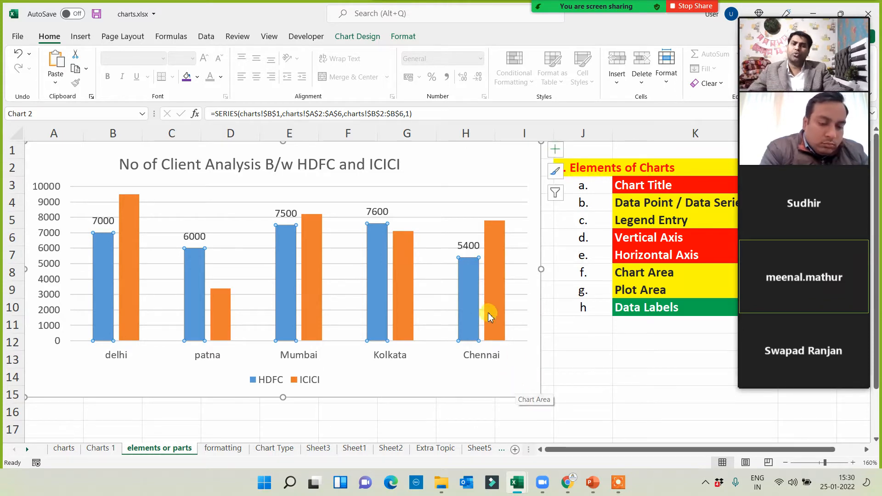
# Add data labels to the ICICI column series in the chart.
pyautogui.rightClick(496, 273)
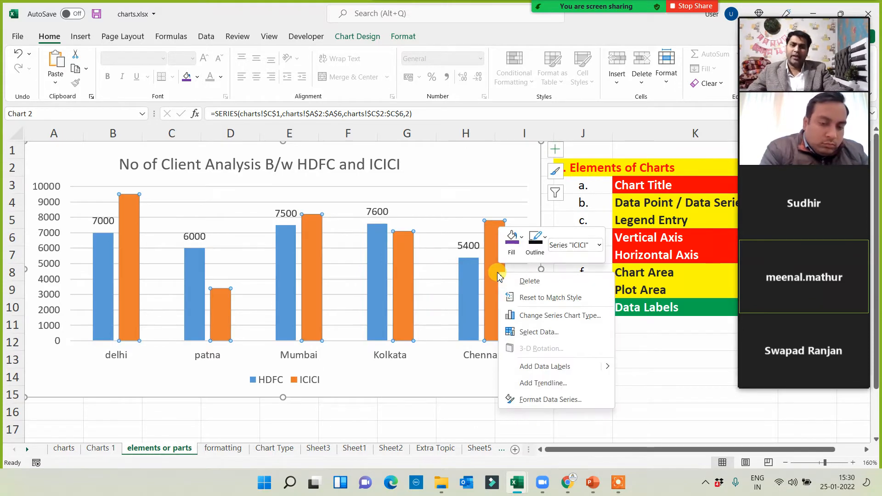
pyautogui.click(532, 367)
pyautogui.click(619, 384)
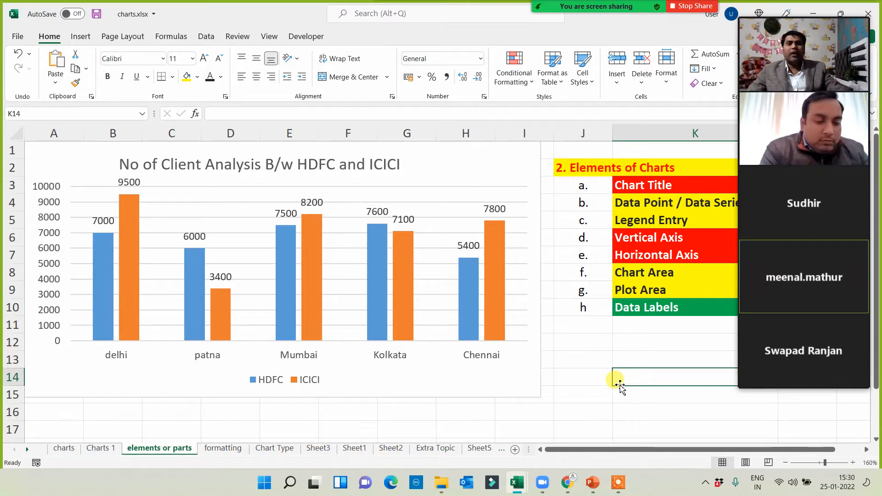
# Review the list of chart elements entry by entry, from Chart Title through Data Labels.
pyautogui.click(645, 185)
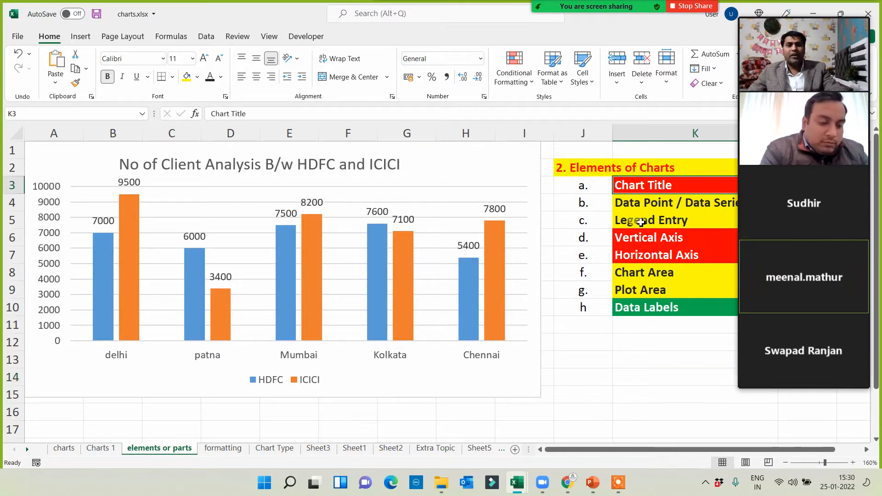
pyautogui.click(641, 203)
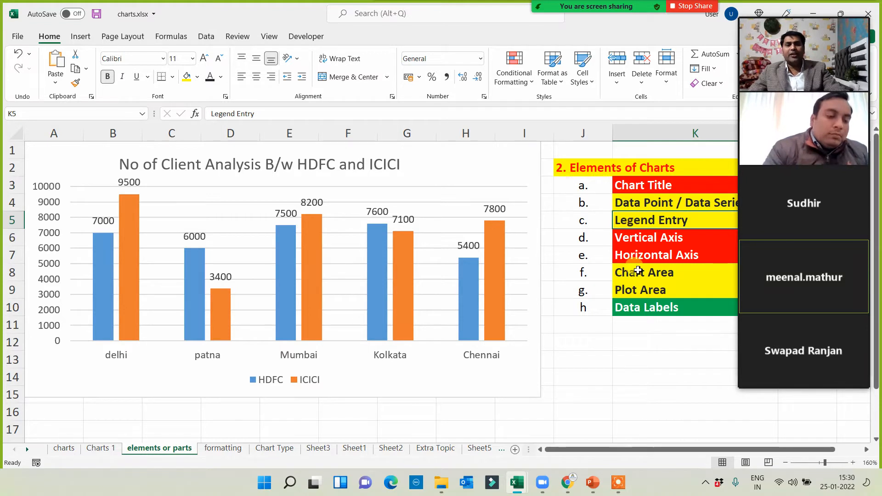
pyautogui.click(645, 237)
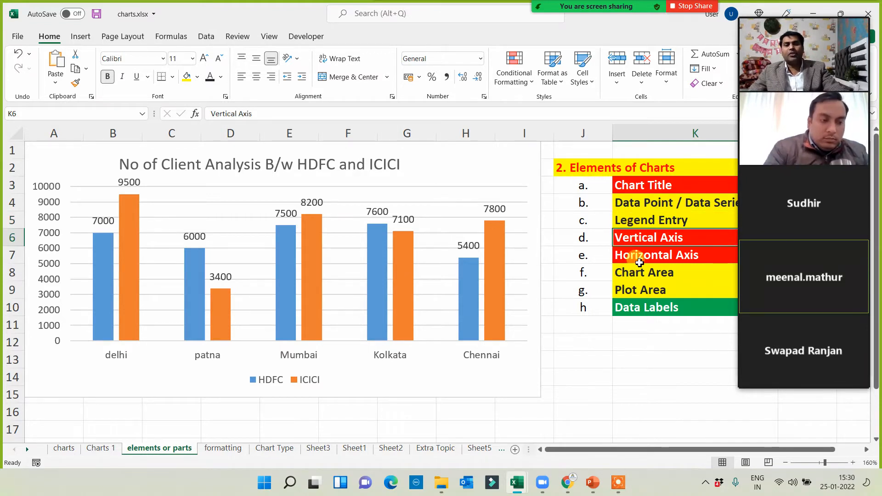
pyautogui.click(641, 257)
pyautogui.click(638, 273)
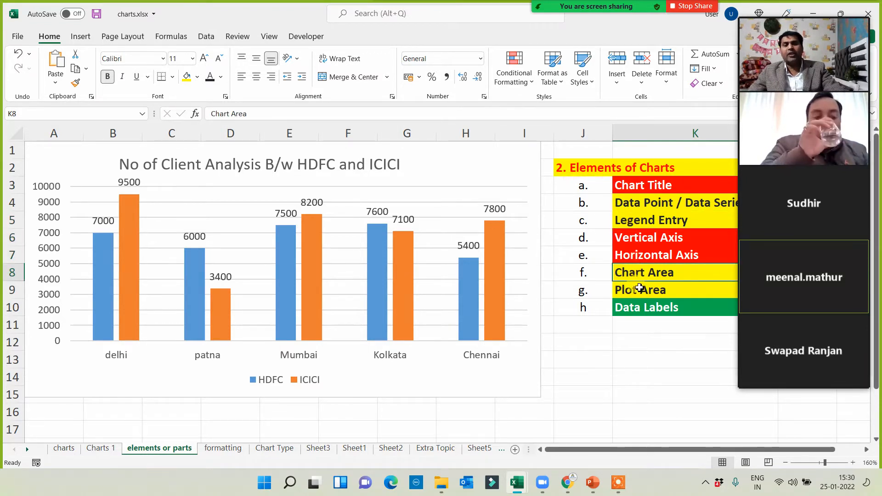
pyautogui.click(639, 288)
pyautogui.click(639, 303)
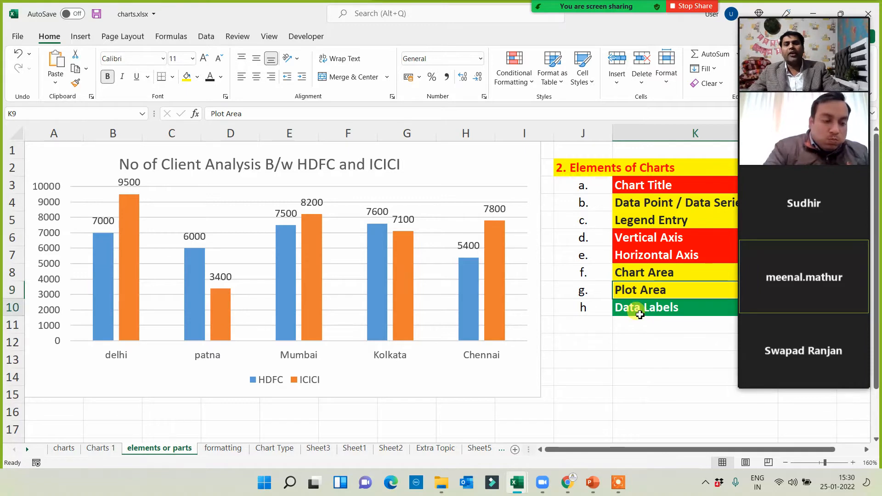
pyautogui.click(626, 358)
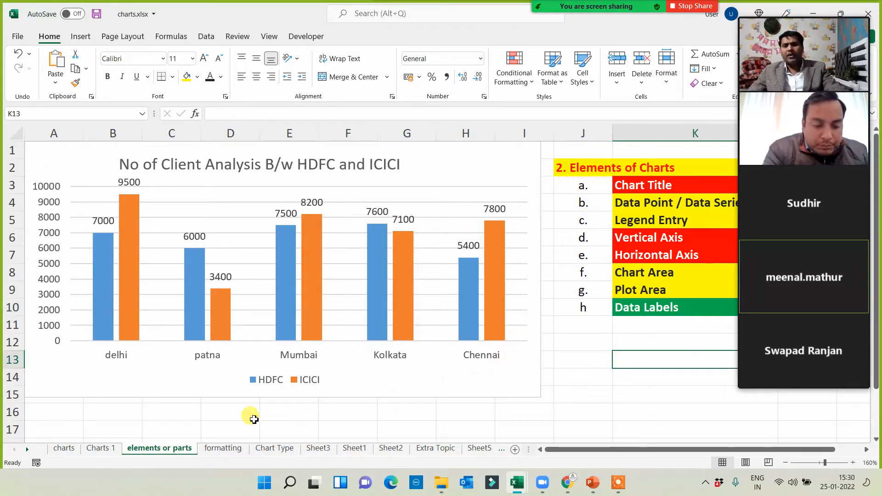
pyautogui.click(595, 377)
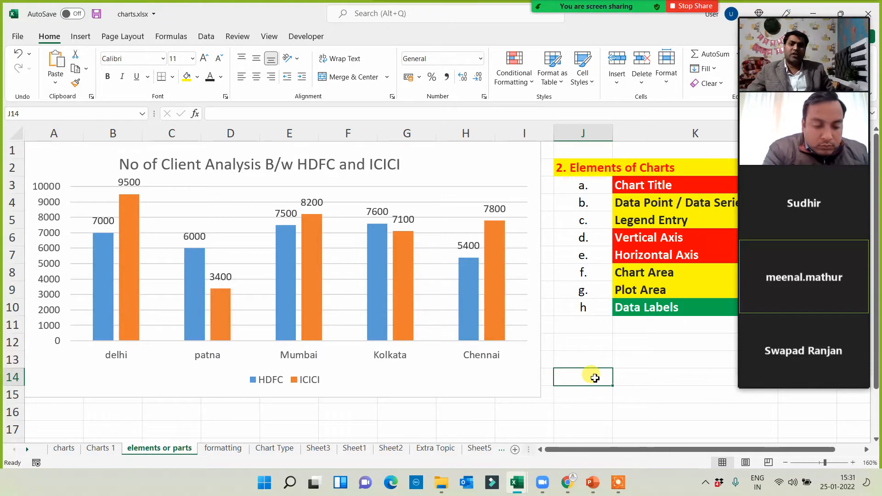
# On the charts sheet, fill the "3. Formatting of charts" topic cell (D12) with blue.
pyautogui.click(220, 450)
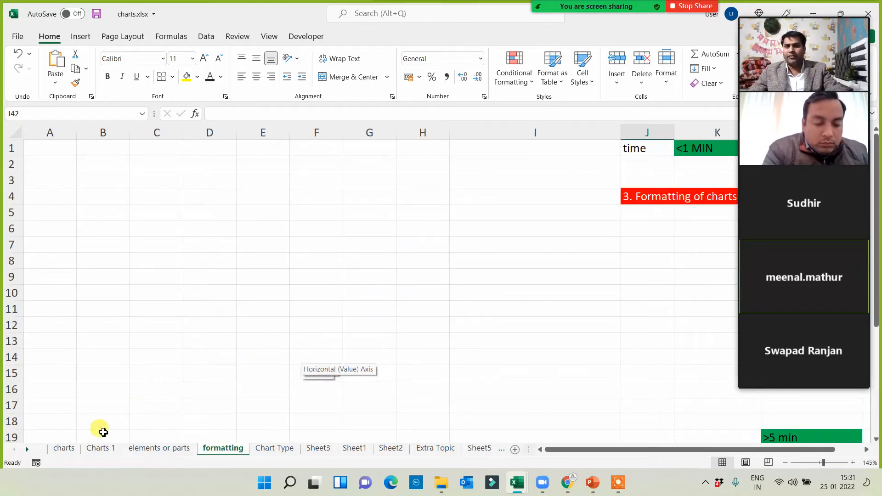
pyautogui.click(61, 448)
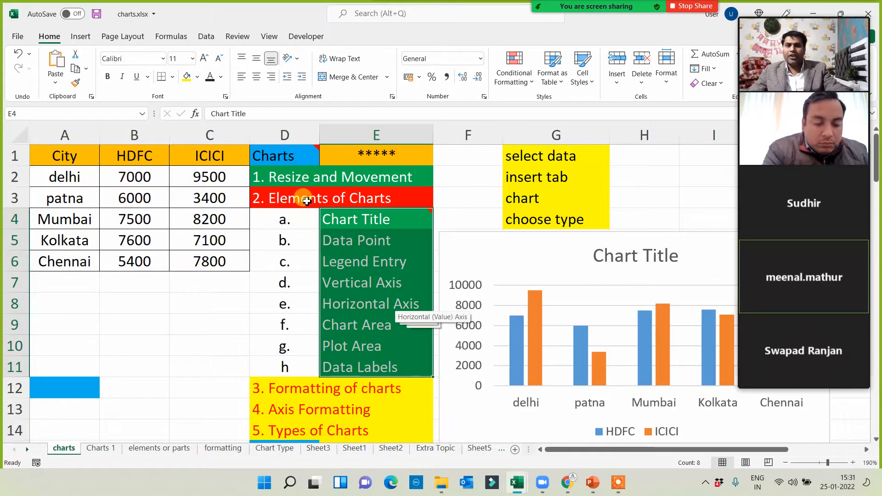
pyautogui.moveTo(329, 216); pyautogui.dragTo(355, 361)
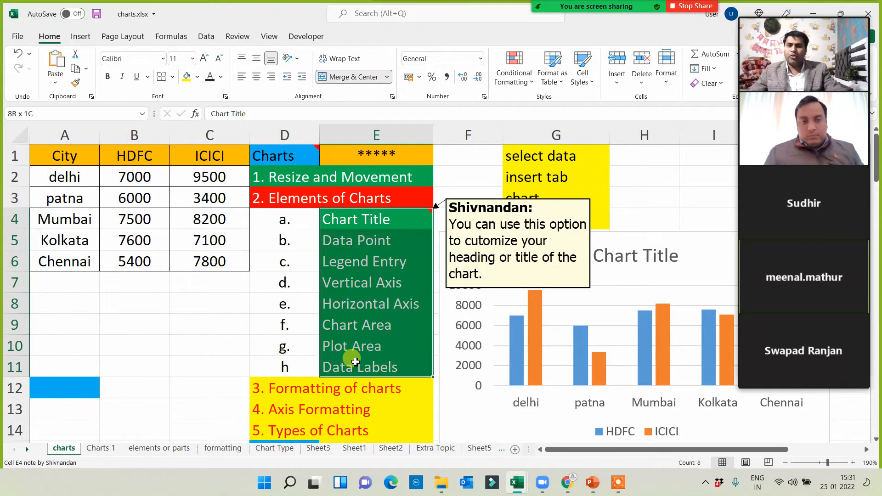
pyautogui.scroll(-1, 366, 350)
pyautogui.click(291, 328)
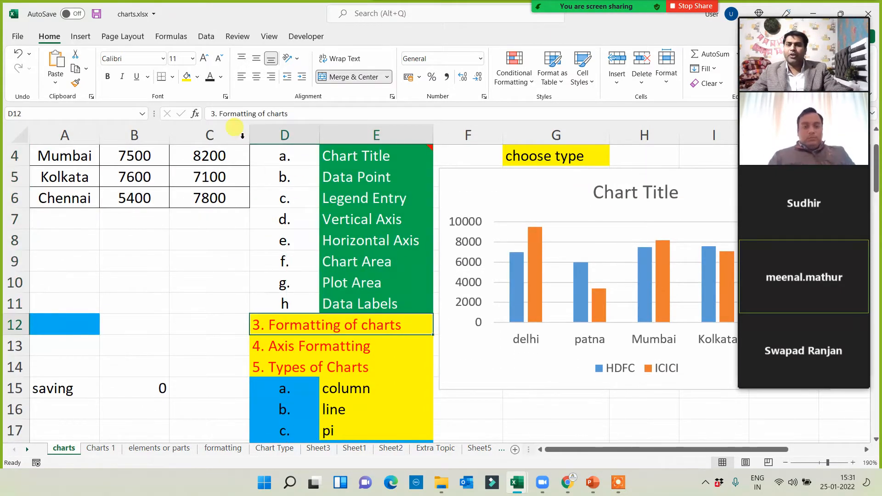
pyautogui.click(197, 77)
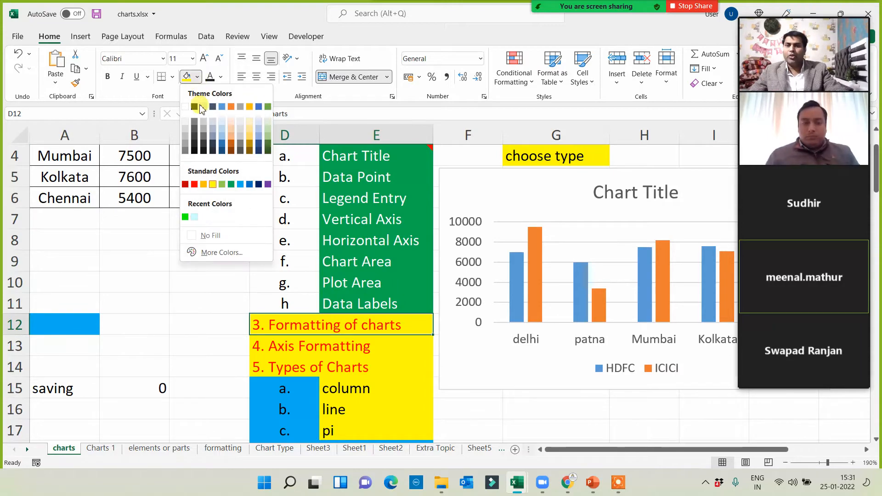
pyautogui.click(241, 184)
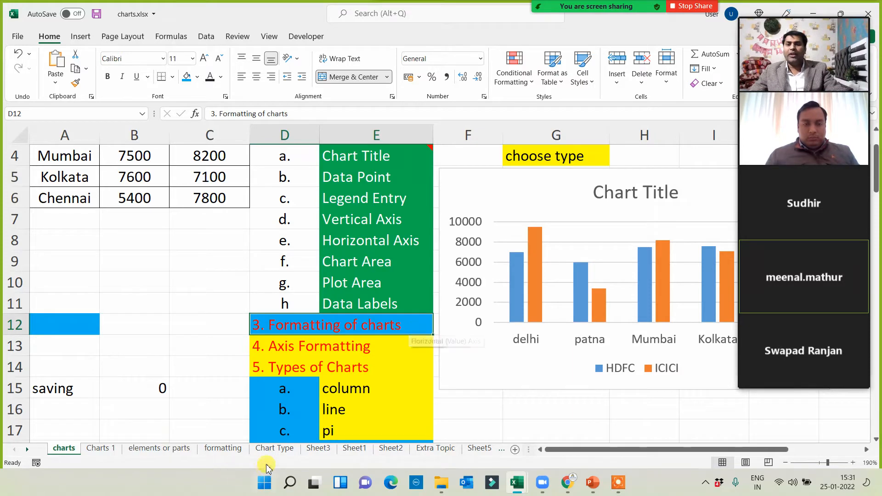
# Open the formatting sheet and collapse the floating meeting window to its compact speaker strip, clear of the cells.
pyautogui.click(230, 449)
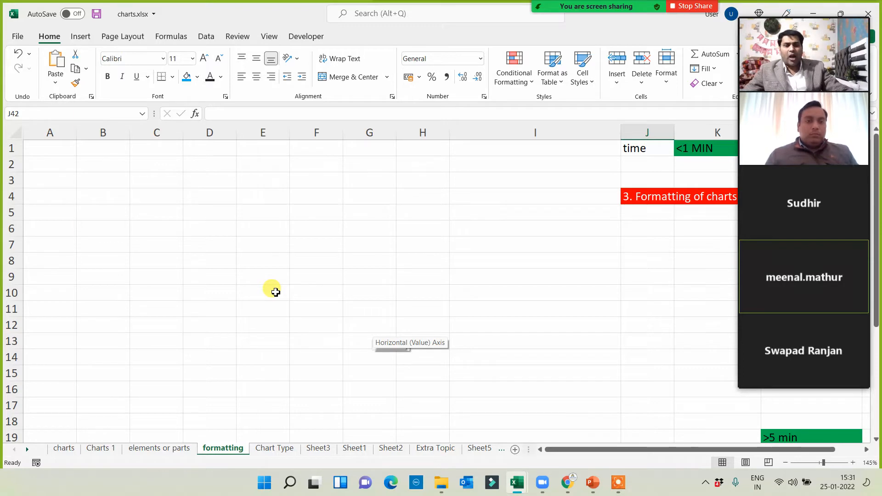
pyautogui.moveTo(819, 10); pyautogui.dragTo(823, 39)
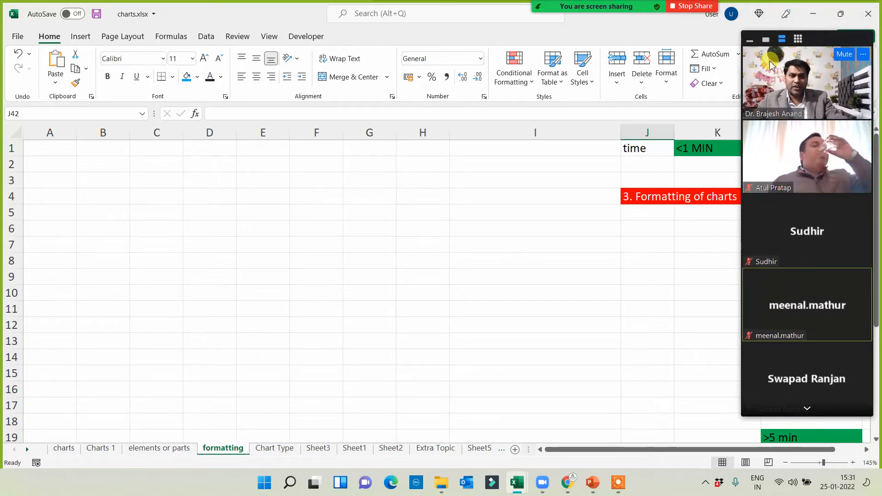
pyautogui.click(765, 39)
pyautogui.moveTo(825, 37); pyautogui.dragTo(846, 13)
pyautogui.click(759, 19)
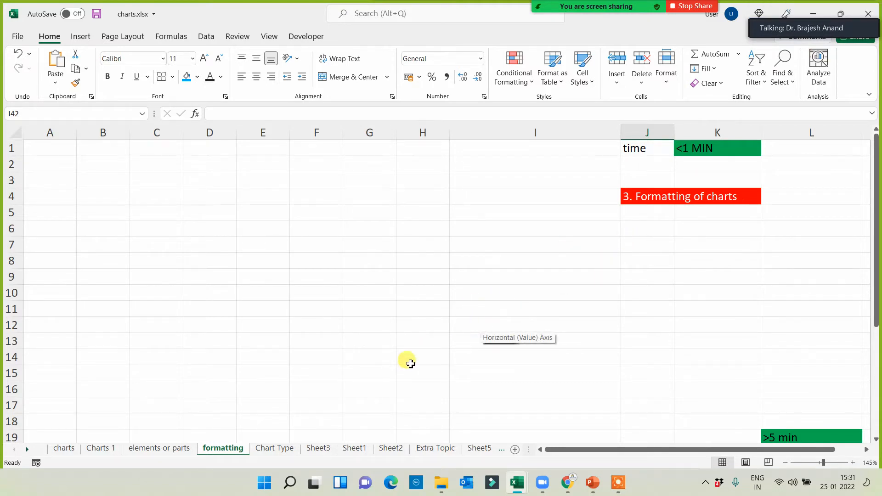
# Look over the formatting sheet's time targets (K1 and L19) and its list of chart elements.
pyautogui.click(660, 149)
pyautogui.click(710, 146)
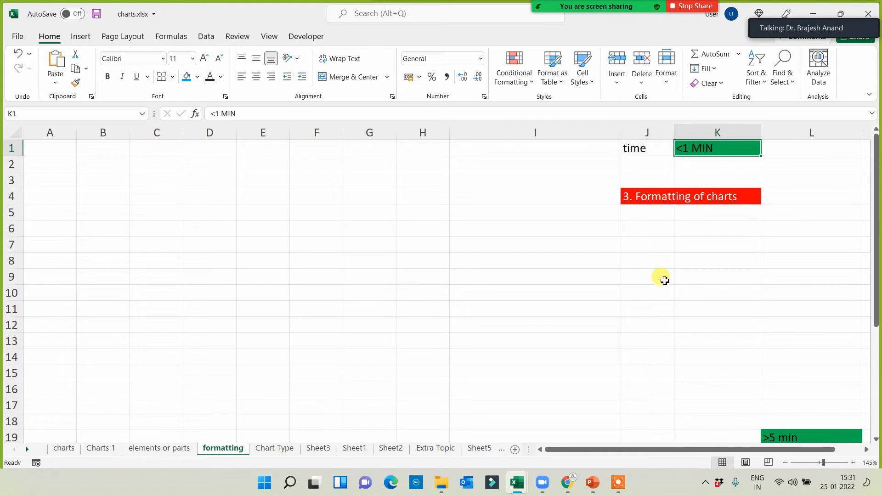
pyautogui.scroll(-10, 664, 281)
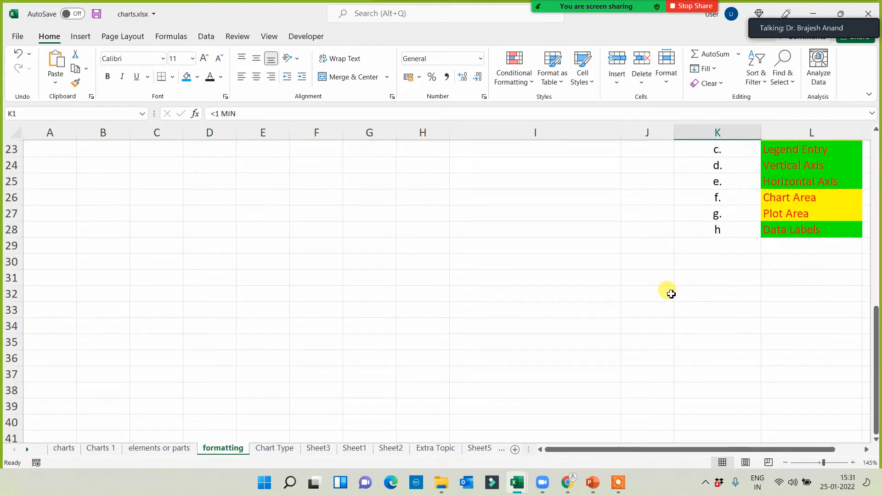
pyautogui.scroll(8, 672, 294)
pyautogui.click(788, 341)
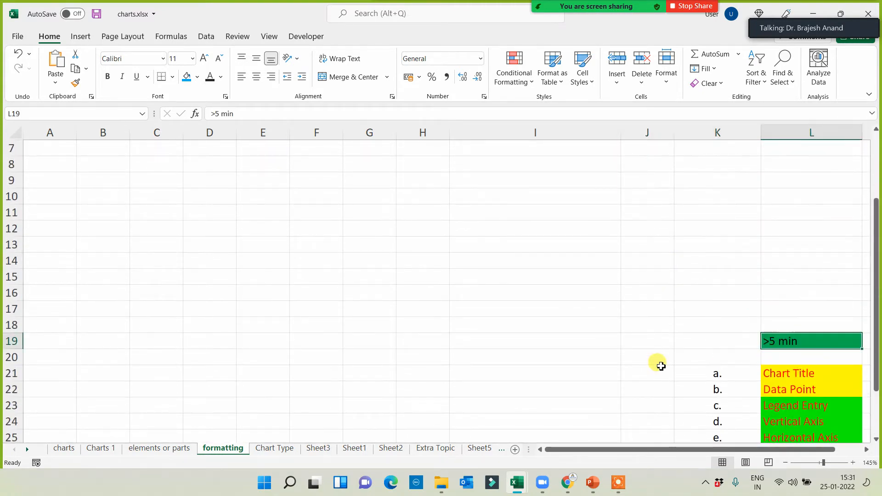
pyautogui.scroll(2, 461, 337)
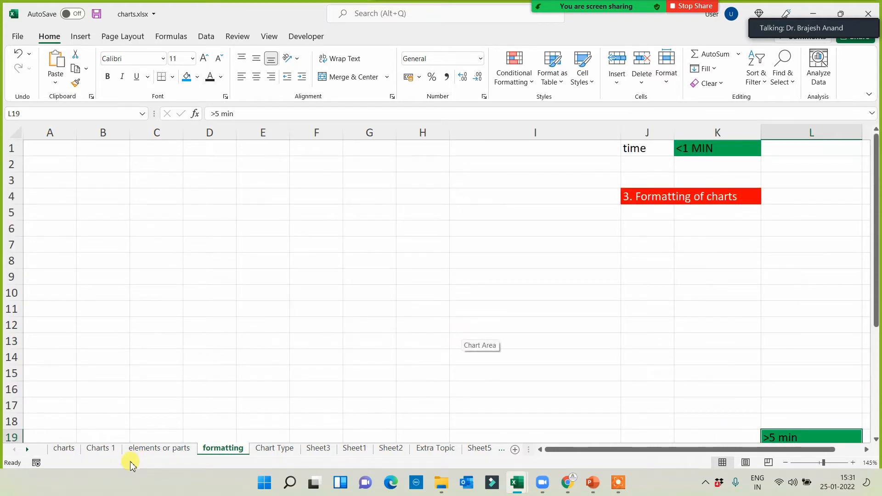
# Copy the client analysis chart from the elements or parts sheet to A1 of the formatting sheet and widen it into column I.
pyautogui.click(148, 446)
pyautogui.click(131, 398)
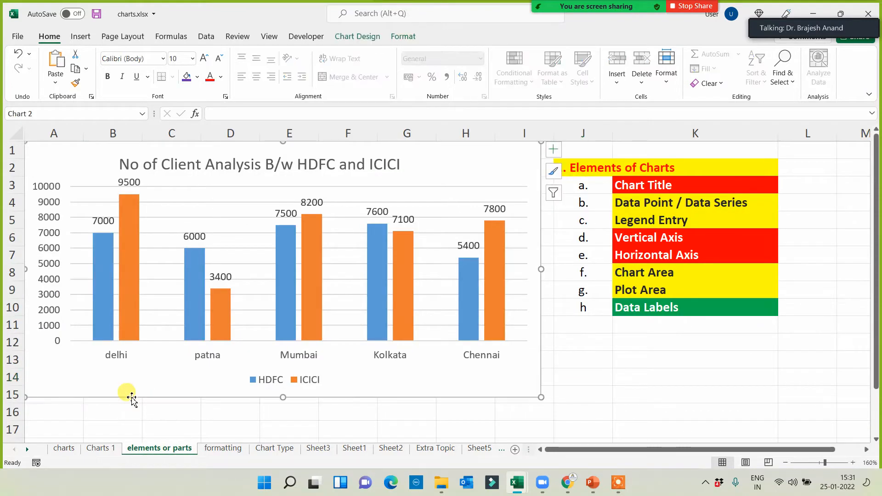
pyautogui.click(224, 448)
pyautogui.click(49, 146)
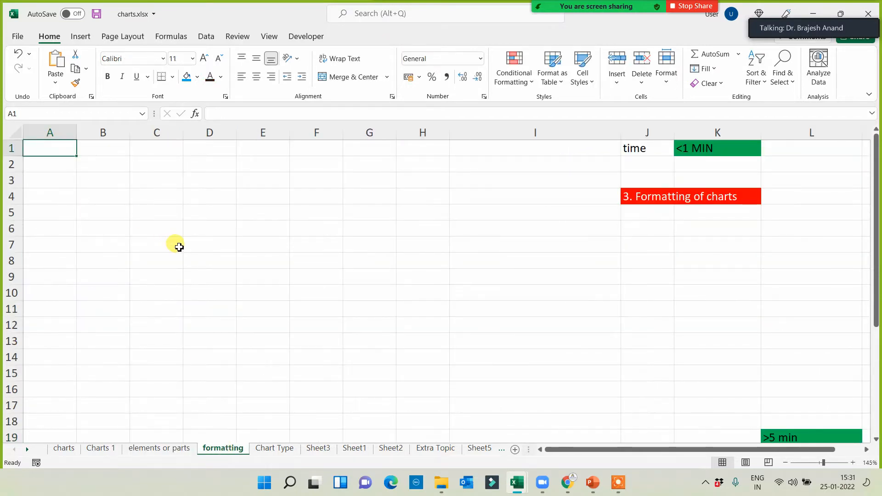
pyautogui.hotkey('ctrl', 'v')
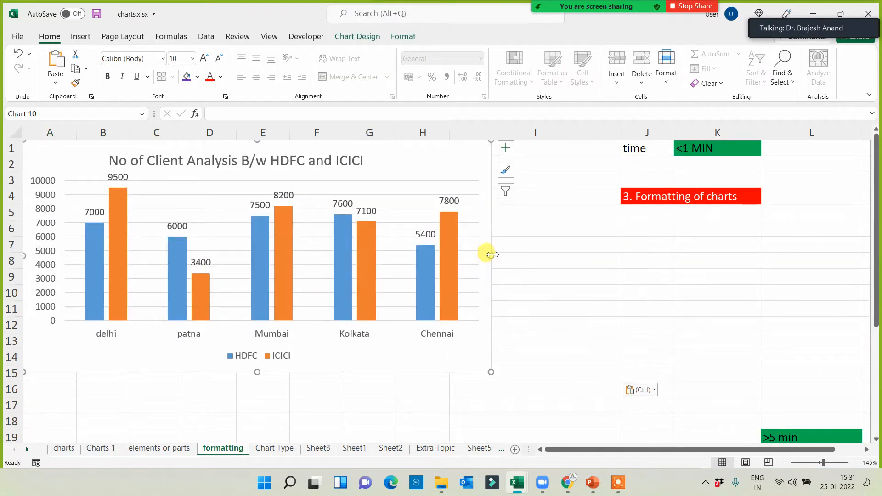
pyautogui.moveTo(491, 254); pyautogui.dragTo(574, 255)
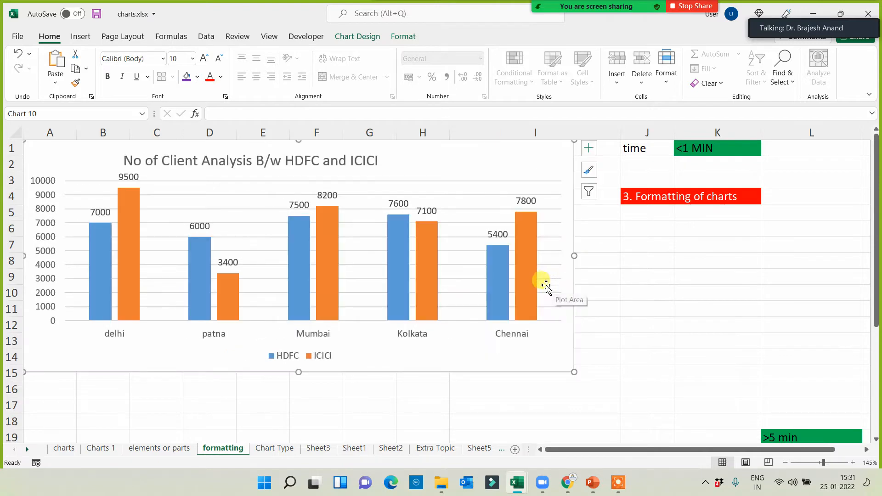
# Paste a second copy of the widened chart at A19, below the first one.
pyautogui.scroll(-3, 459, 329)
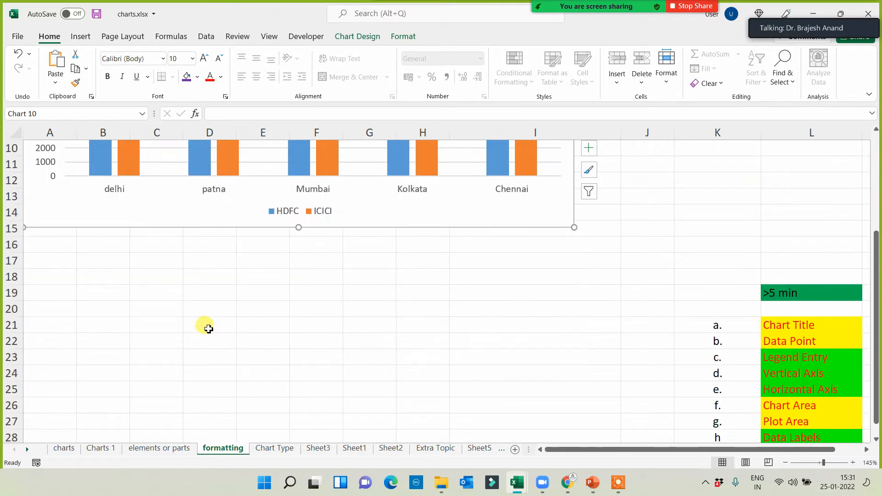
pyautogui.click(36, 296)
pyautogui.hotkey('ctrl', 'v')
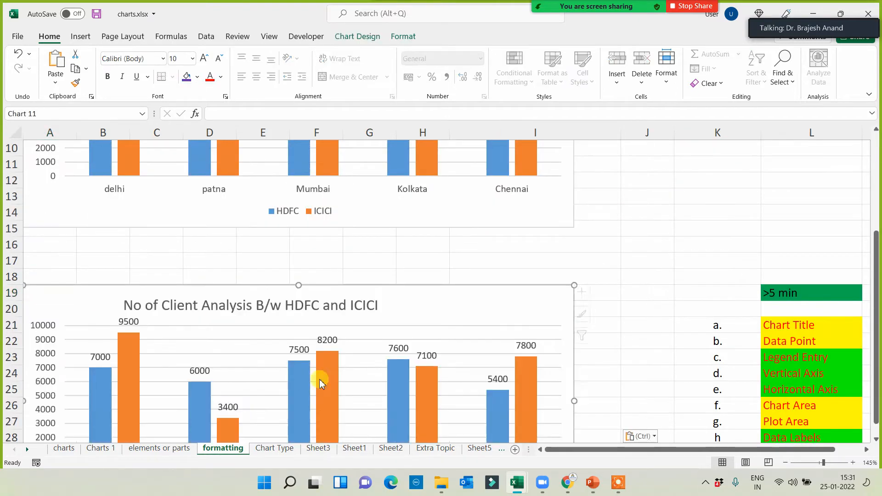
pyautogui.scroll(6, 561, 282)
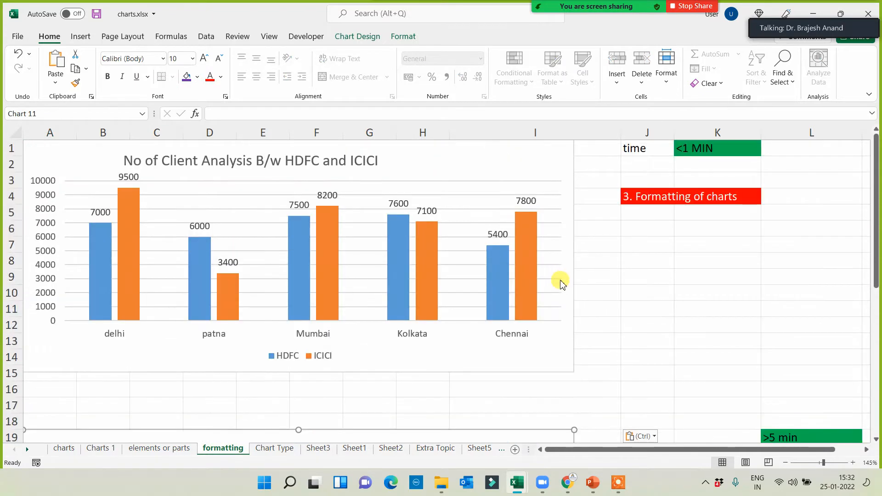
pyautogui.click(698, 294)
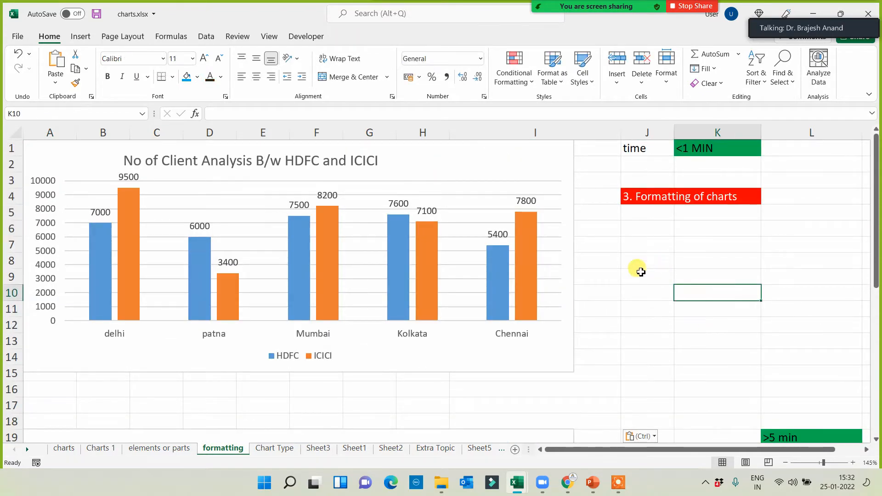
# Try the grey gradient chart style on the upper chart, apply the dark-background style instead, and compare it with the lower copy.
pyautogui.click(572, 324)
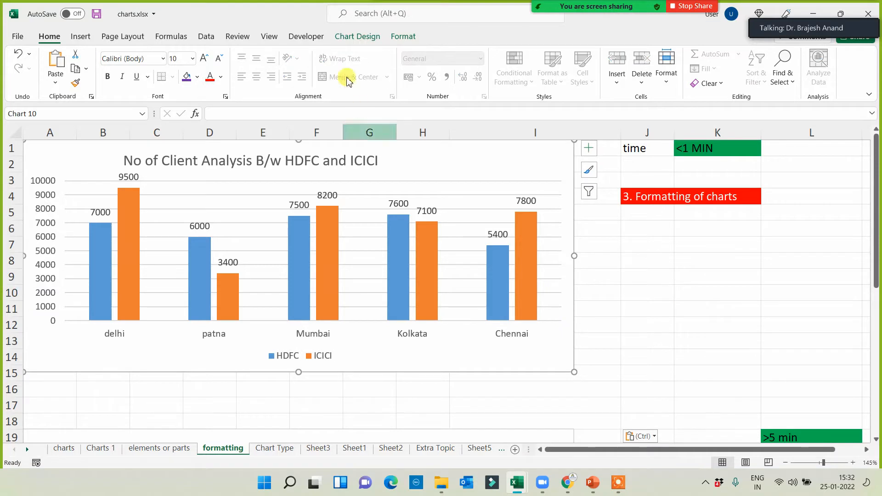
pyautogui.click(363, 36)
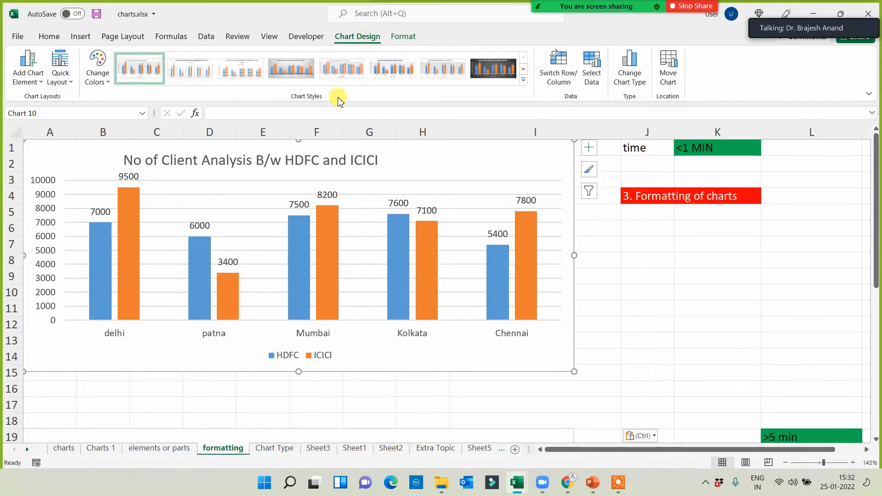
pyautogui.click(298, 67)
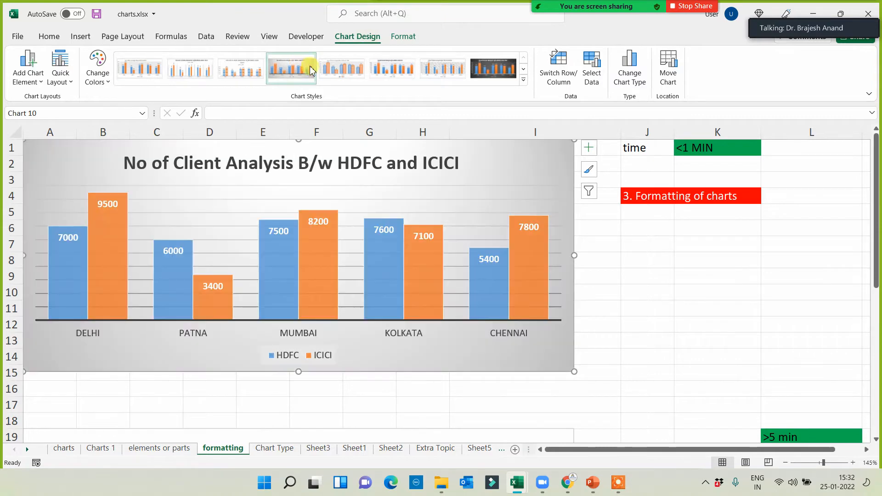
pyautogui.click(482, 67)
pyautogui.click(680, 298)
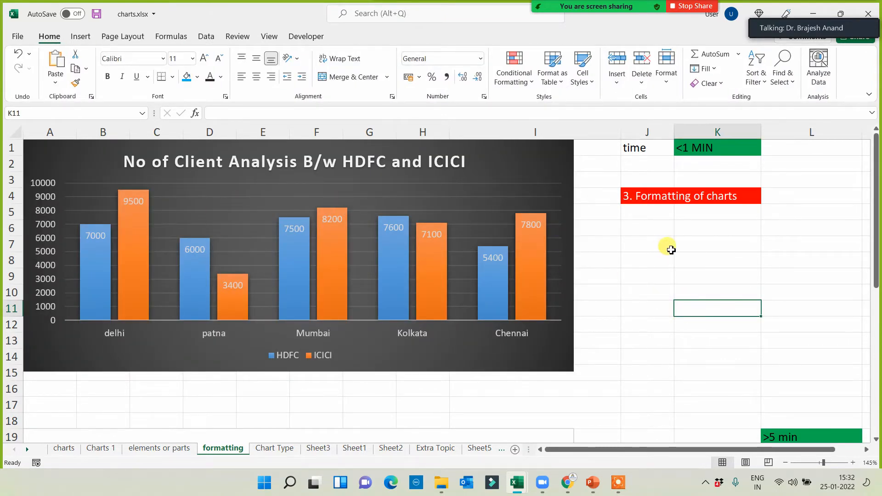
pyautogui.scroll(-5, 671, 248)
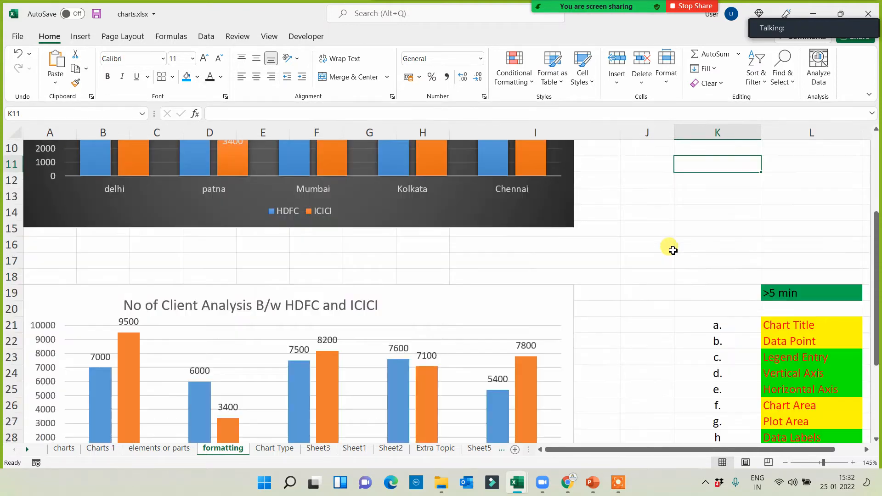
# Fill the lower chart's plot area with yellow and its chart area with blue.
pyautogui.click(575, 211)
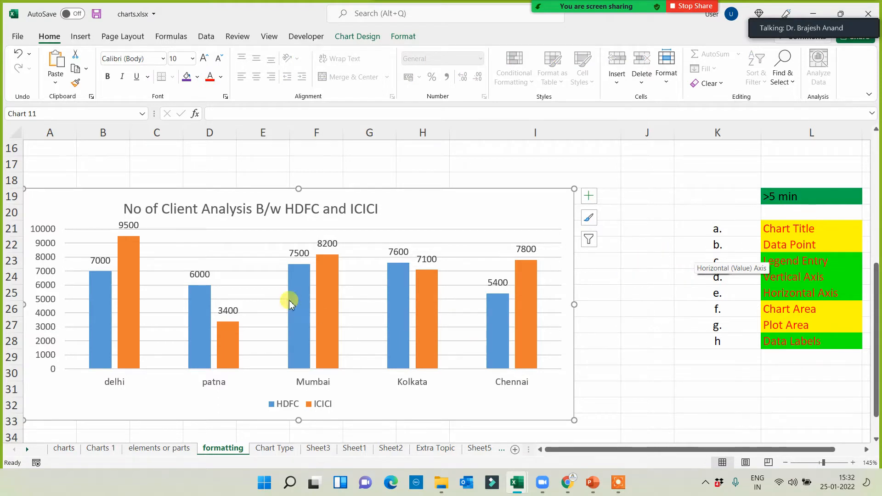
pyautogui.click(403, 36)
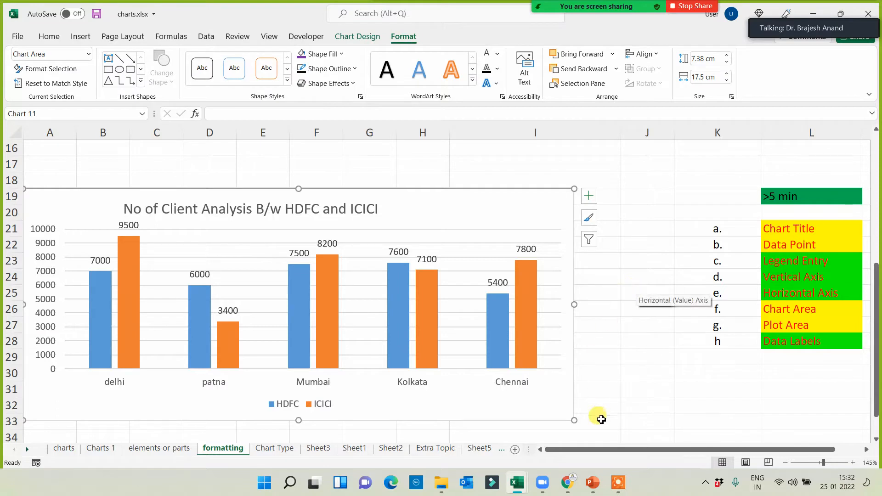
pyautogui.click(247, 294)
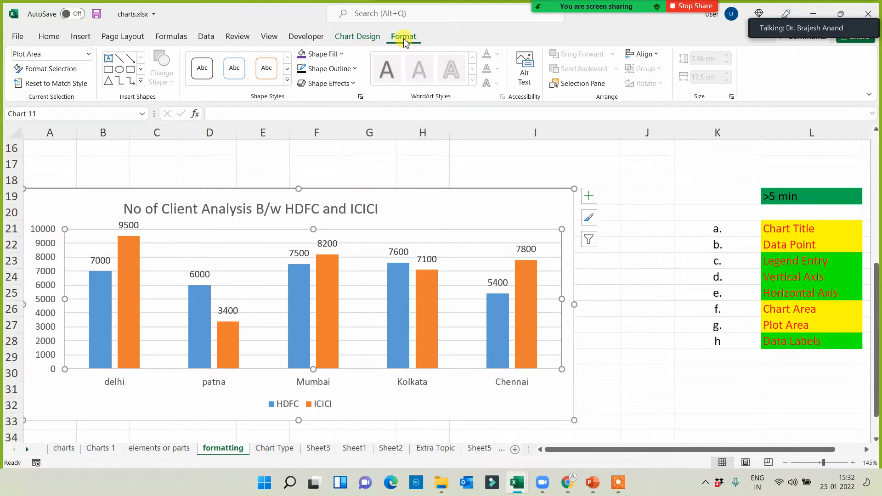
pyautogui.click(345, 56)
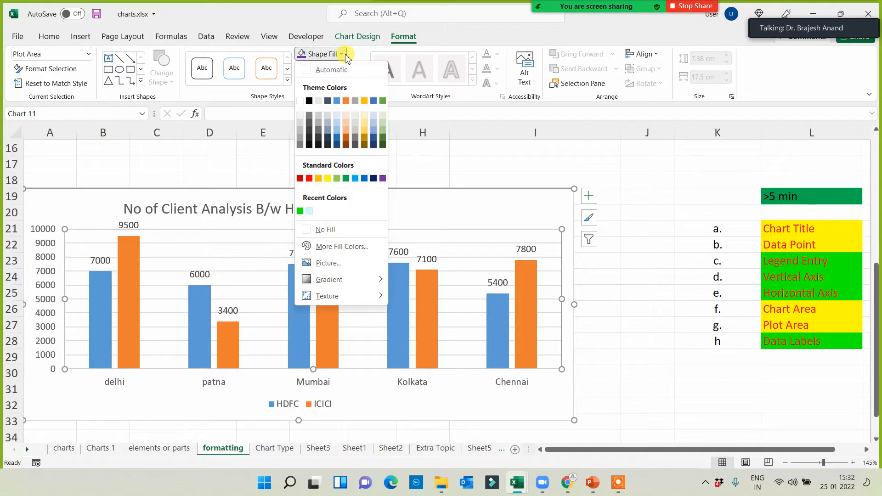
pyautogui.click(327, 179)
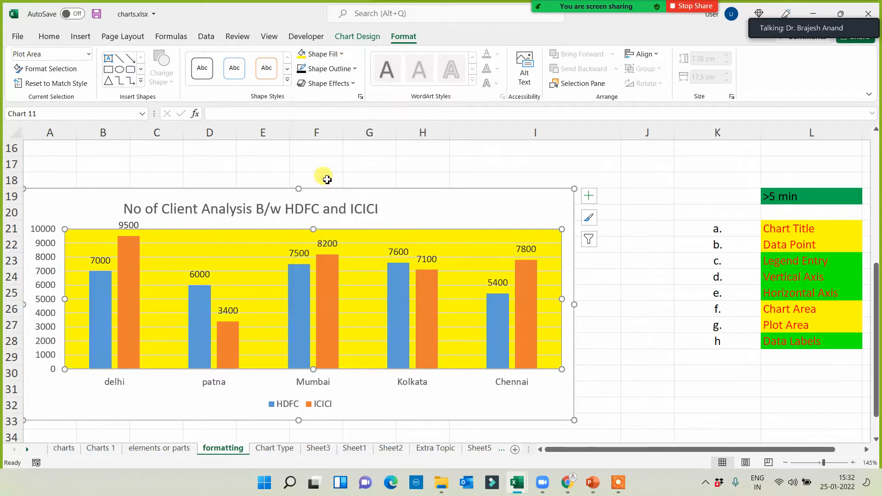
pyautogui.click(465, 216)
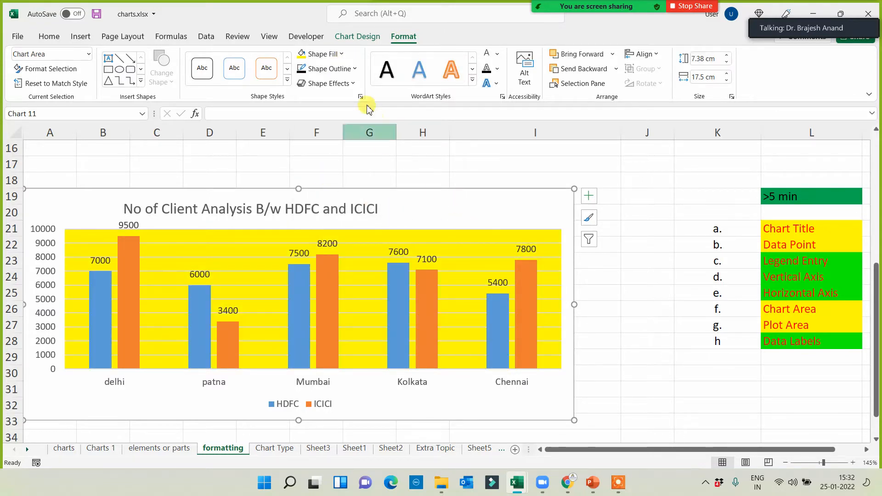
pyautogui.click(342, 54)
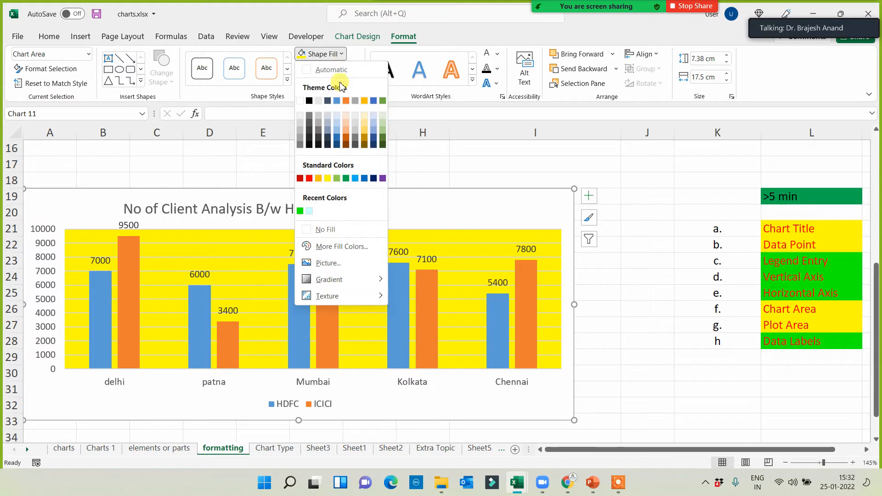
pyautogui.click(363, 179)
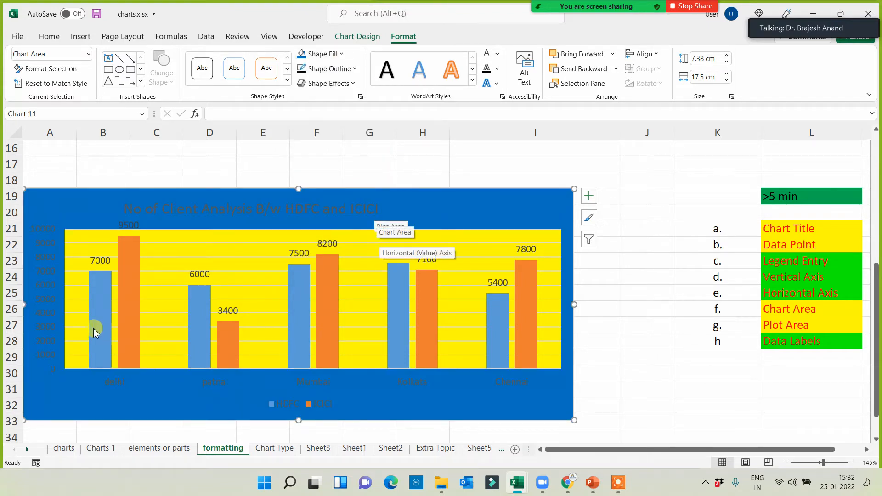
# Fill the lower chart's HDFC columns with red and its ICICI columns with bright green.
pyautogui.click(102, 337)
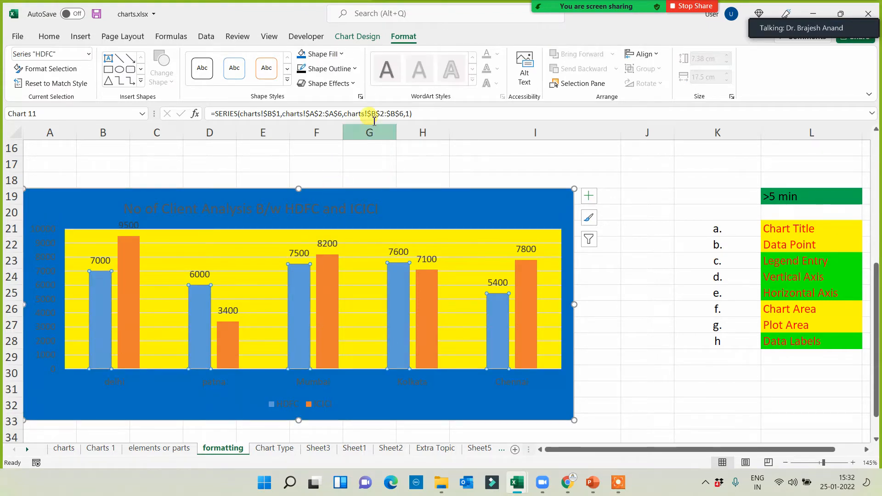
pyautogui.click(343, 55)
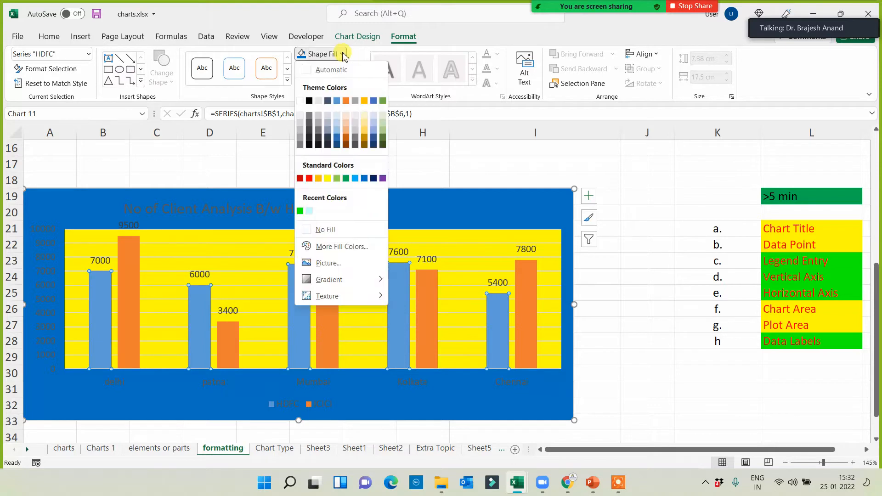
pyautogui.click(300, 178)
pyautogui.click(127, 318)
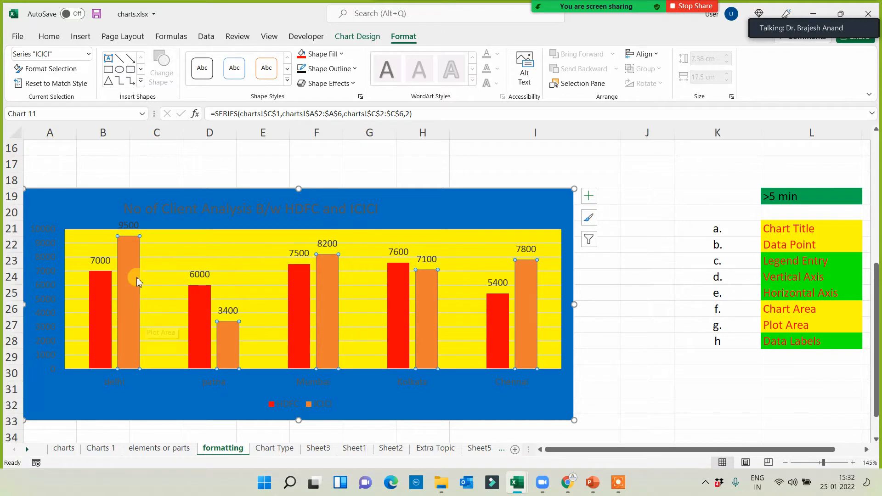
pyautogui.click(342, 55)
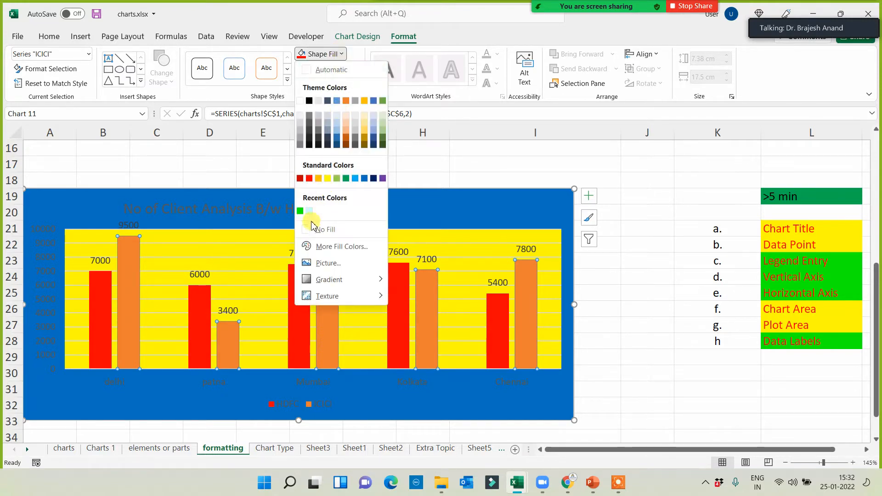
pyautogui.click(301, 211)
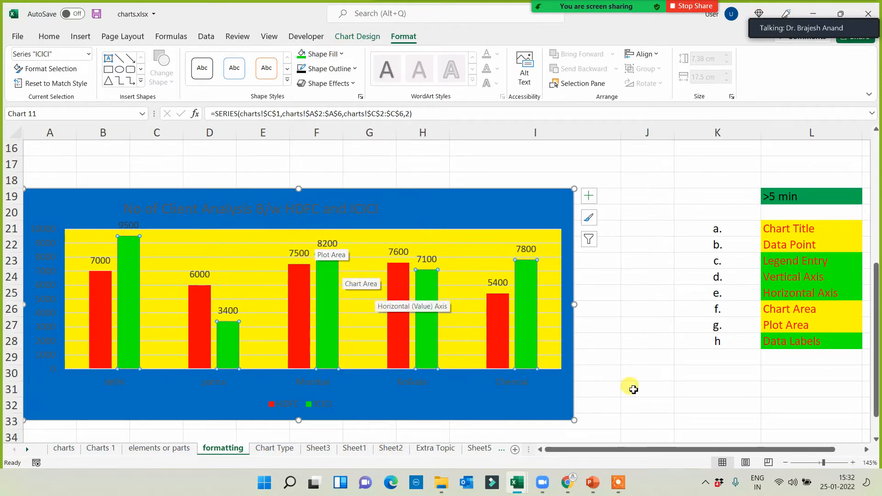
pyautogui.click(650, 385)
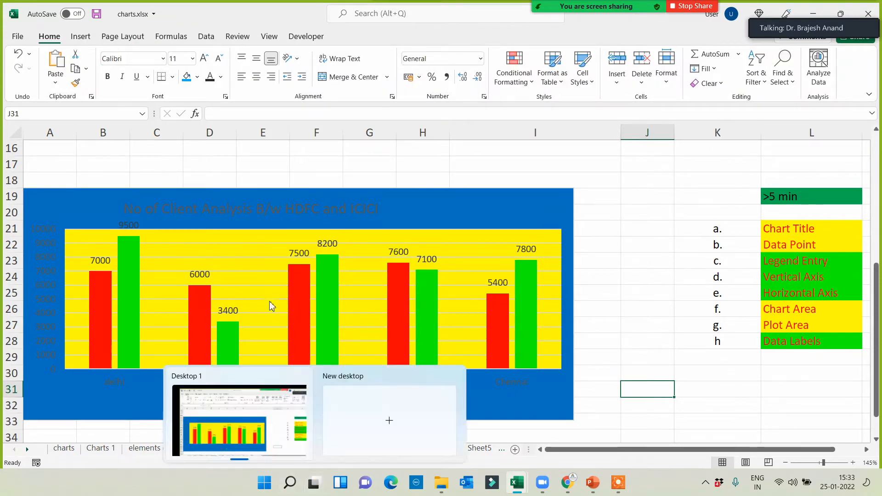
# Make the lower chart's title text white and move the title right so it sits centred above the plot area.
pyautogui.click(244, 214)
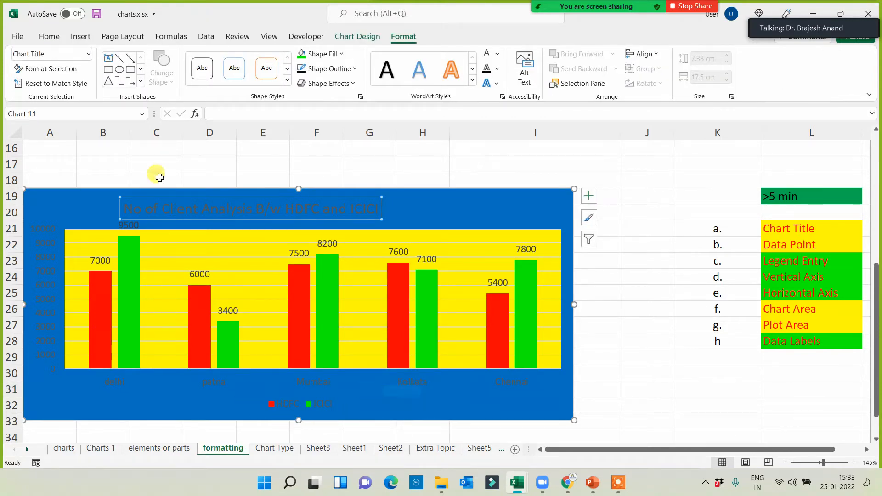
pyautogui.click(49, 36)
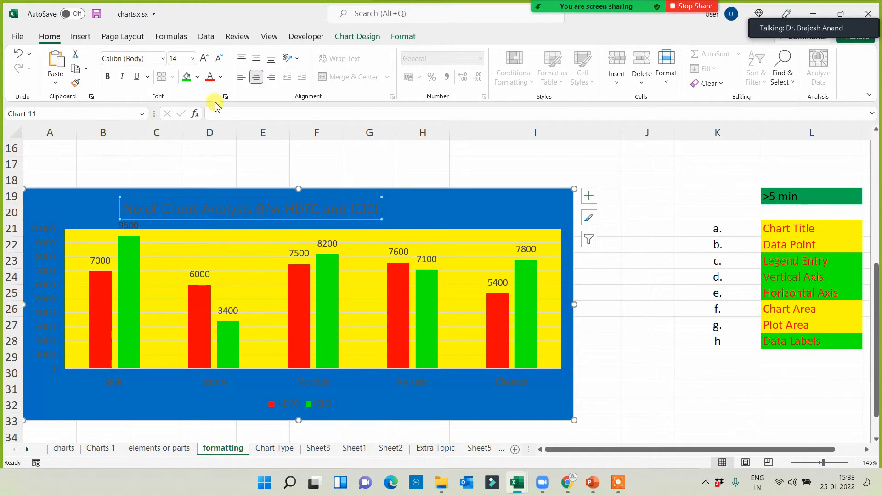
pyautogui.click(221, 77)
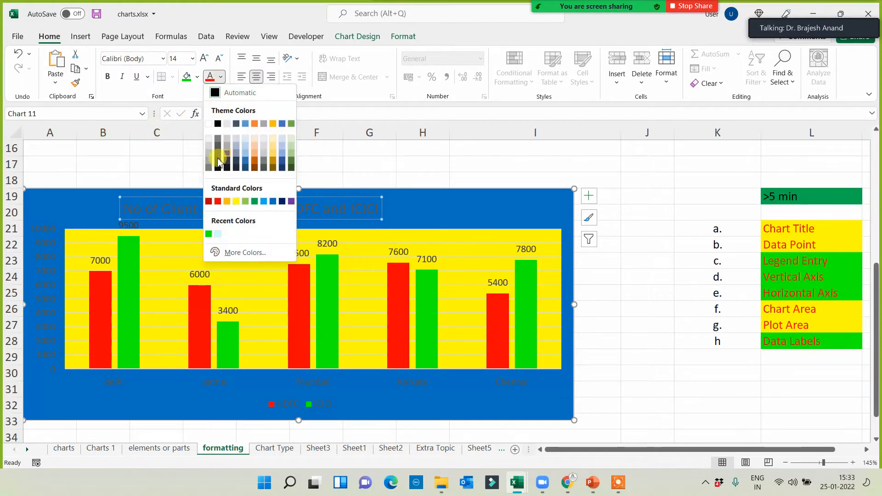
pyautogui.click(209, 138)
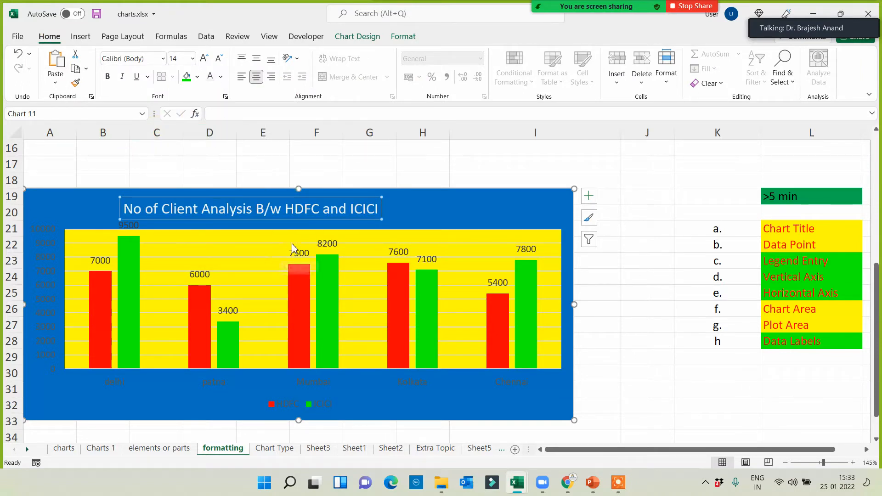
pyautogui.moveTo(301, 214); pyautogui.dragTo(353, 216)
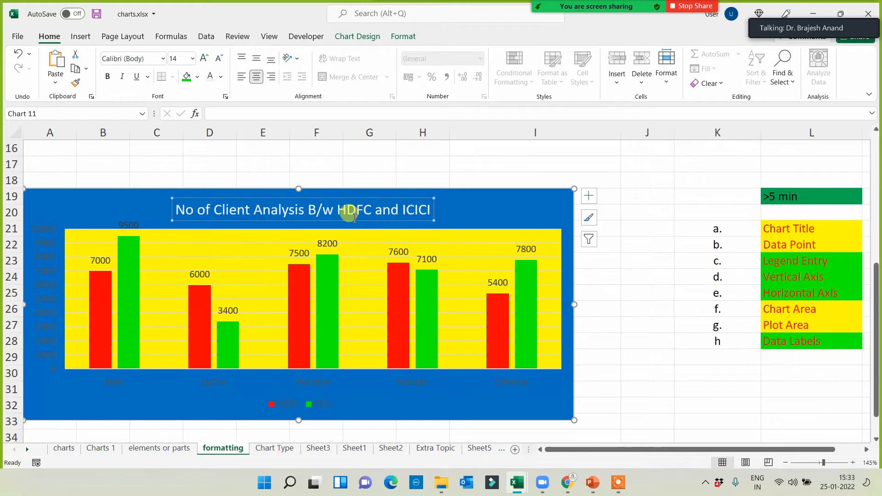
# Make the text of the lower chart's vertical axis, horizontal axis and legend white.
pyautogui.click(44, 281)
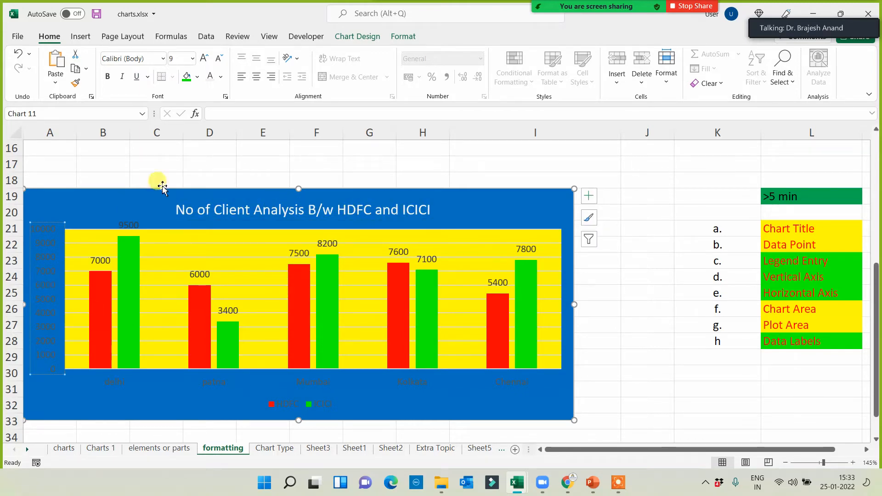
pyautogui.click(210, 78)
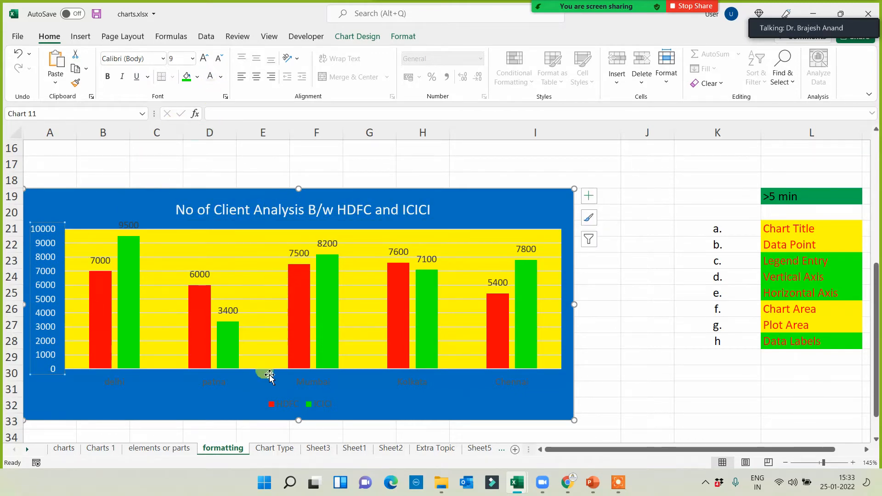
pyautogui.click(307, 388)
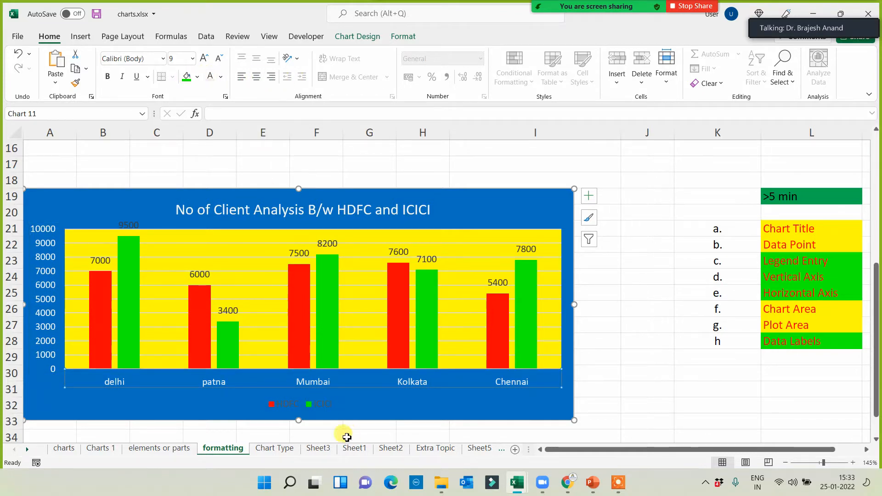
pyautogui.click(324, 405)
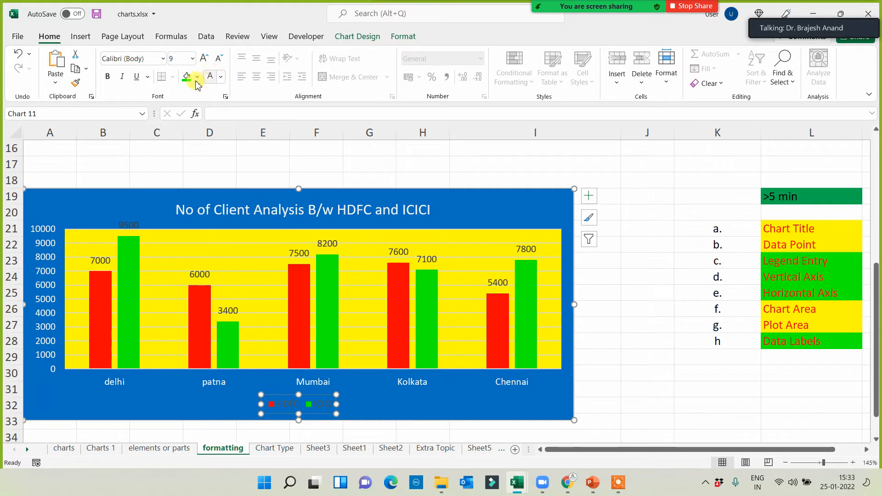
pyautogui.click(209, 77)
# Enlarge the lower chart's legend text to size 10.5 and its horizontal axis city labels to size 11.
pyautogui.click(204, 60)
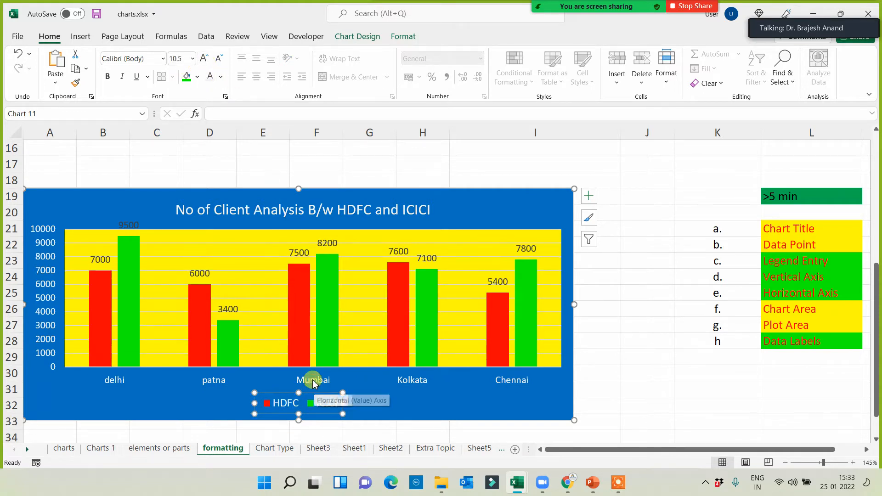
pyautogui.click(207, 383)
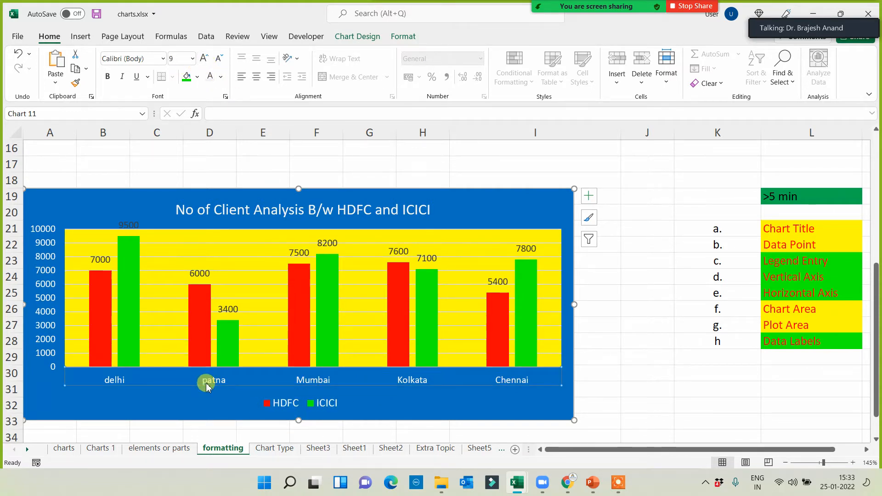
pyautogui.click(207, 60)
pyautogui.click(207, 60)
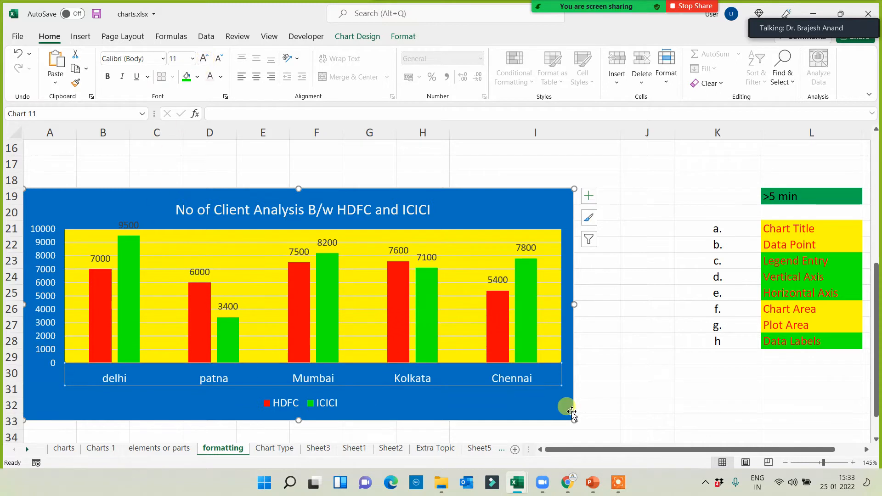
# Set the lower chart's title font size to 16.
pyautogui.click(229, 220)
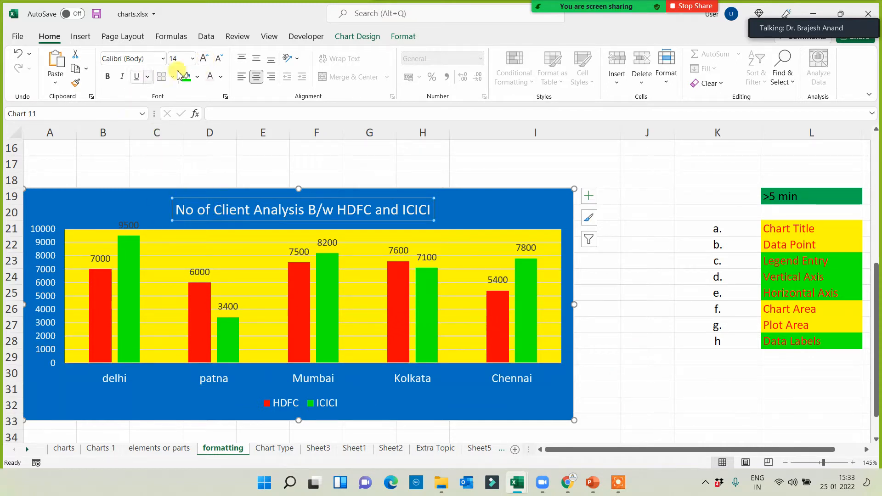
pyautogui.click(203, 59)
pyautogui.click(203, 59)
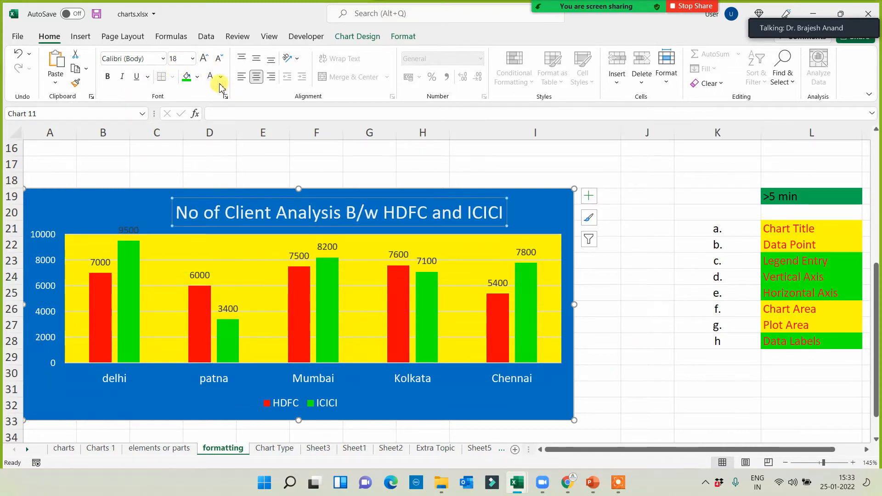
pyautogui.click(218, 59)
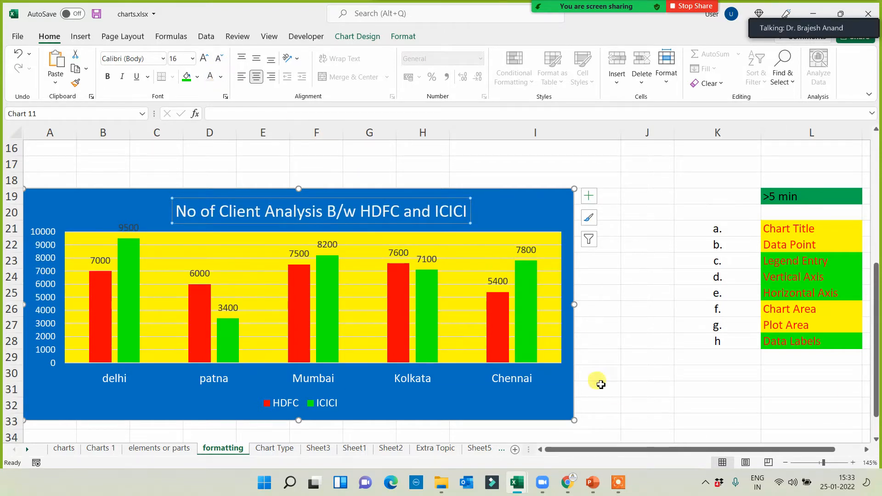
pyautogui.click(637, 387)
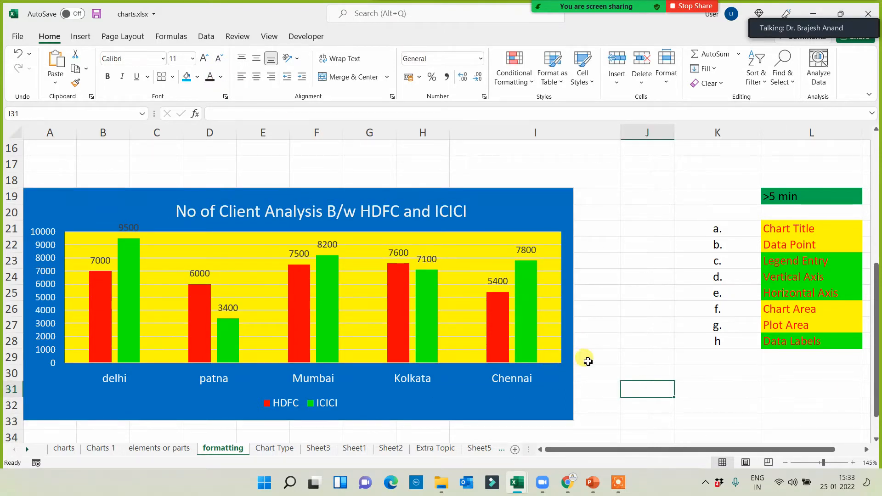
# Preview the Woven mat texture on the lower chart's chart area and fill it with the brown marble texture instead.
pyautogui.click(250, 279)
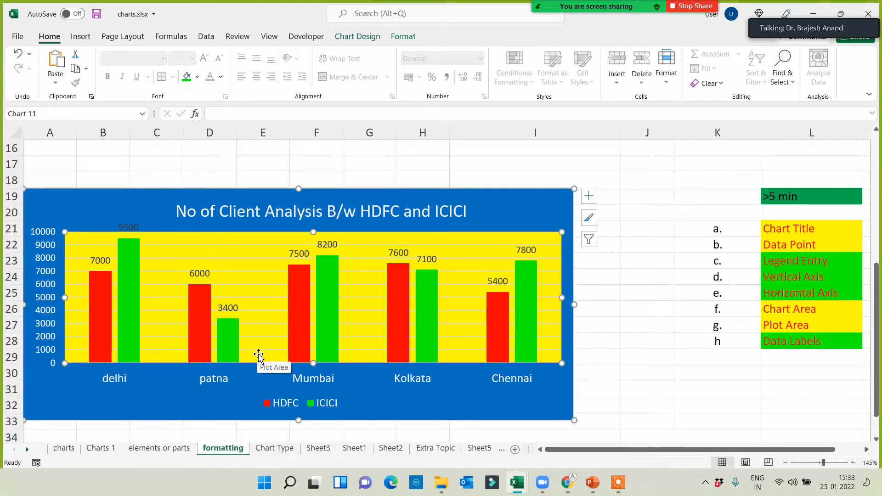
pyautogui.click(520, 207)
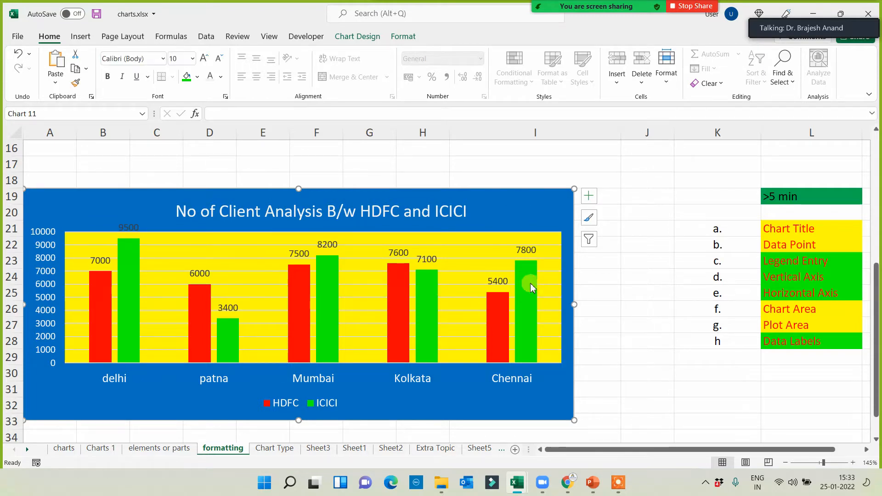
pyautogui.click(409, 37)
pyautogui.click(343, 54)
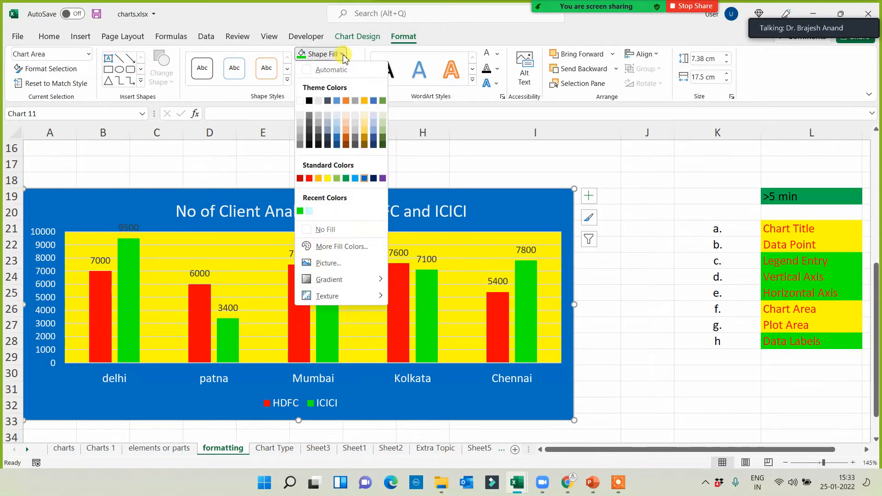
pyautogui.moveTo(317, 298)
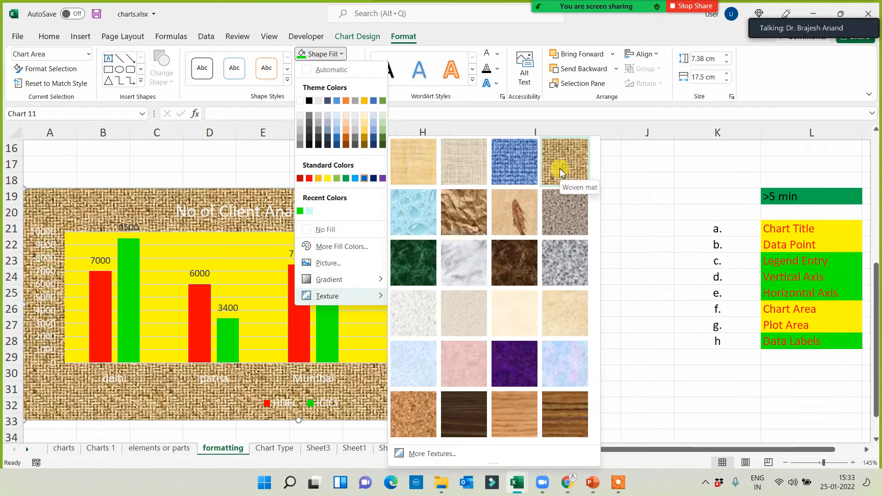
pyautogui.press('Escape')
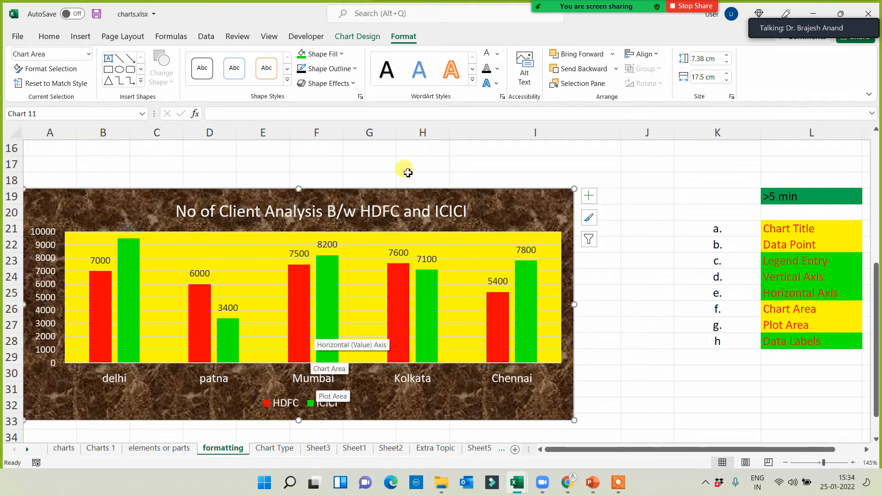
# Fill the lower chart's chart area with the white marble texture.
pyautogui.click(346, 53)
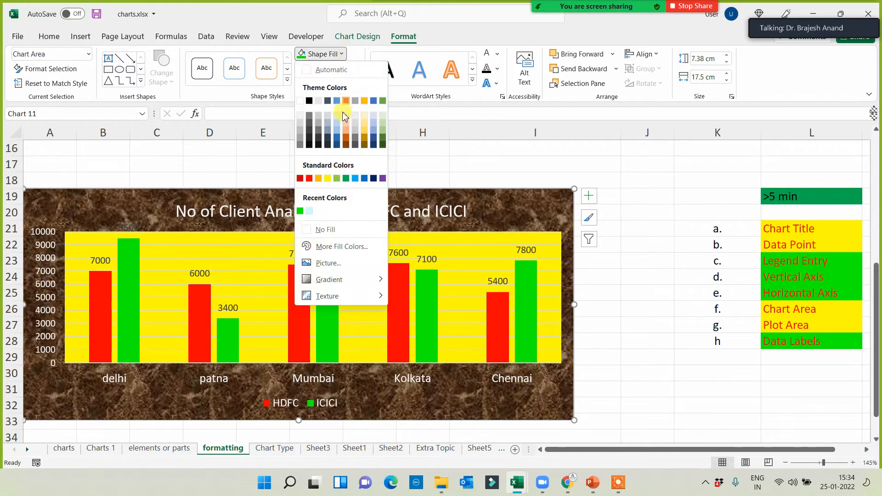
pyautogui.moveTo(327, 299)
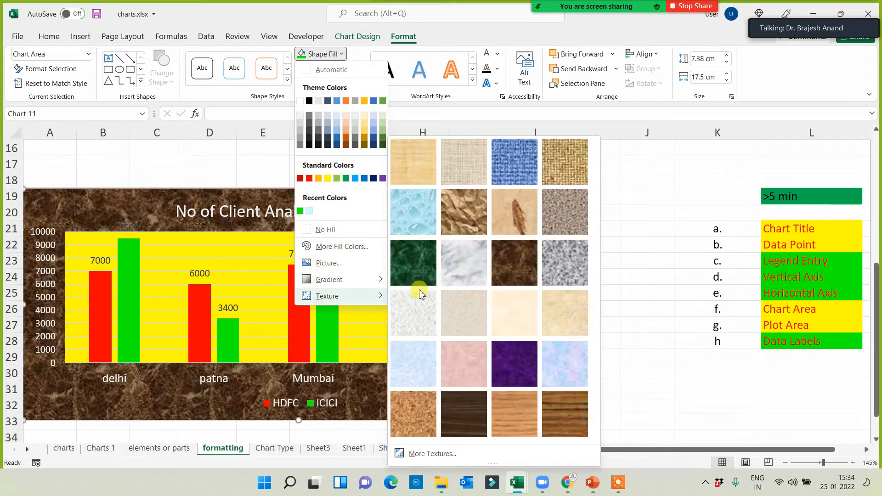
pyautogui.click(455, 262)
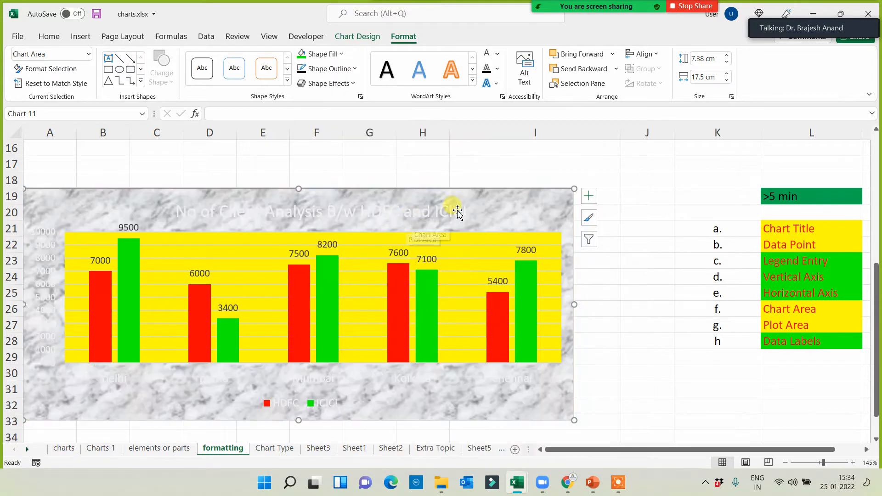
# Fill the lower chart's chart area with standard blue and apply a dark-variation gradient that darkens toward the right side of the chart.
pyautogui.click(341, 54)
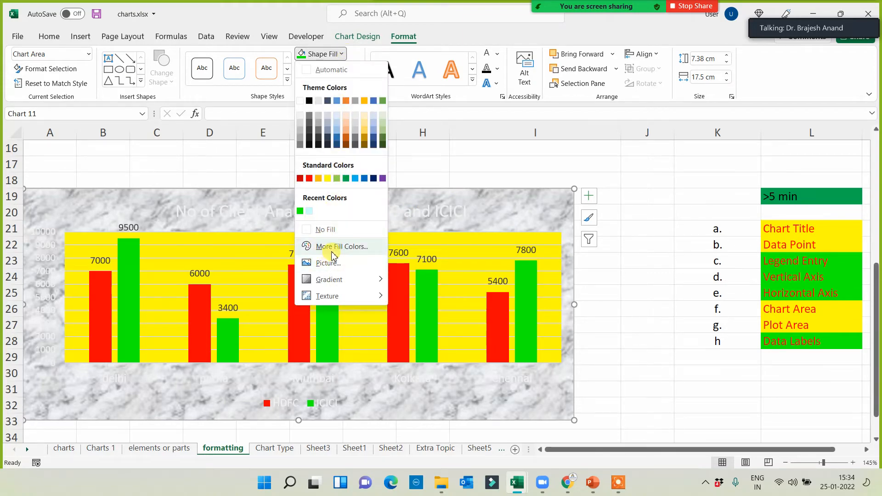
pyautogui.click(355, 178)
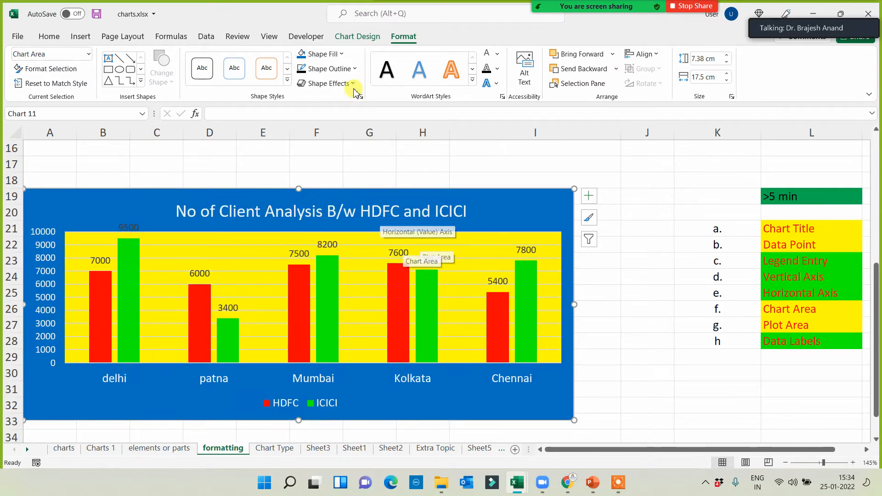
pyautogui.click(324, 54)
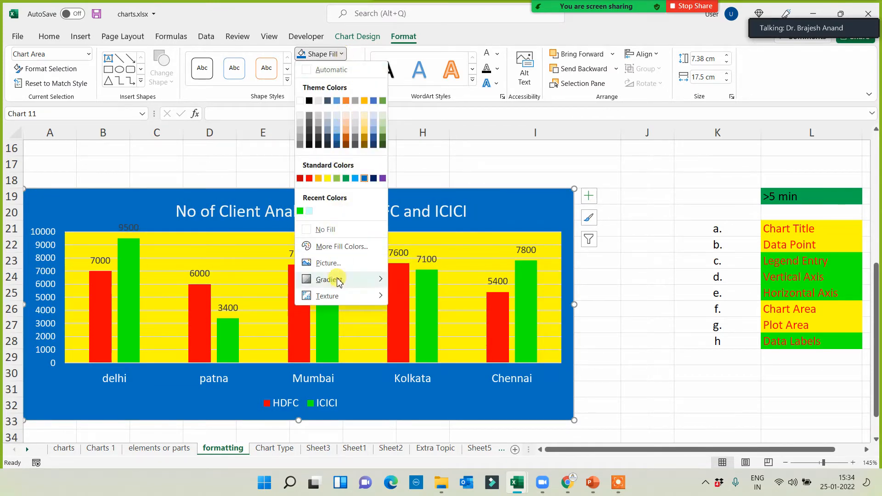
pyautogui.moveTo(337, 278)
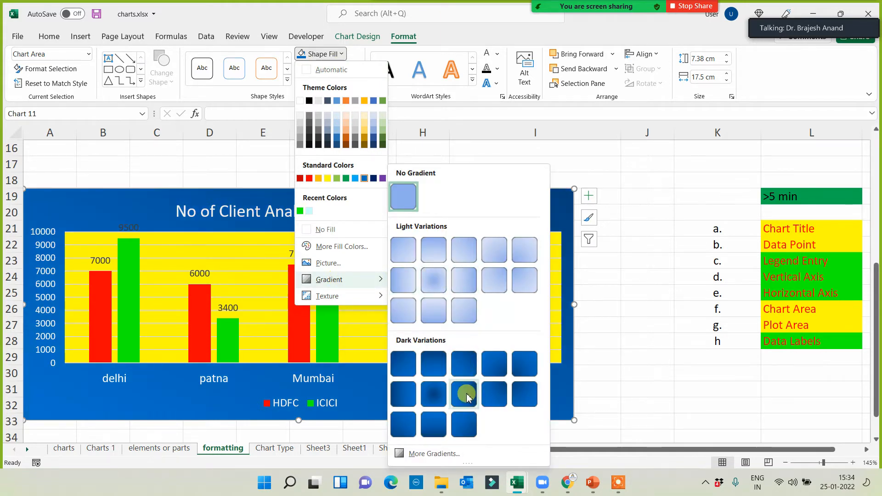
pyautogui.click(464, 366)
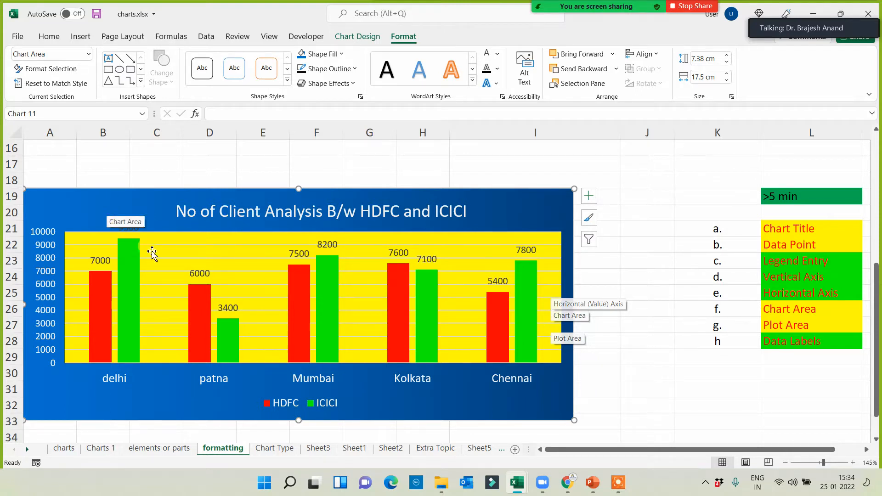
# Fill the lower chart's plot area with the picture microsoft.jfif from the Desktop folder.
pyautogui.click(206, 253)
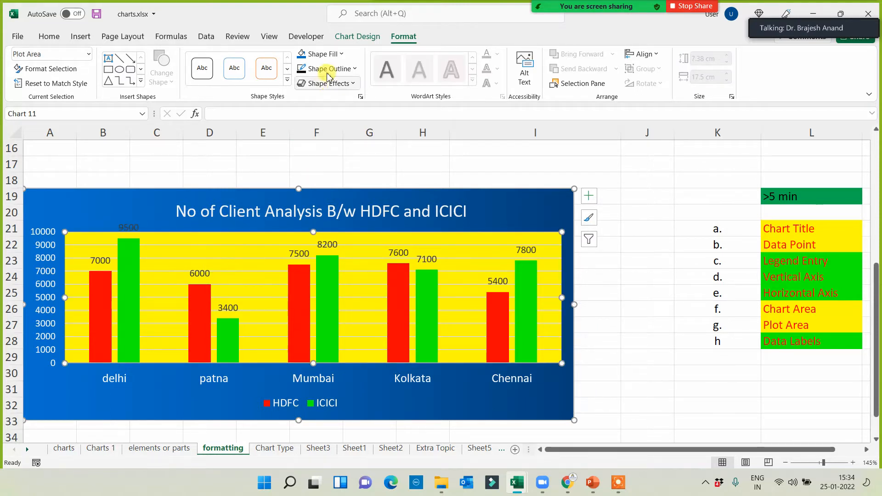
pyautogui.click(342, 54)
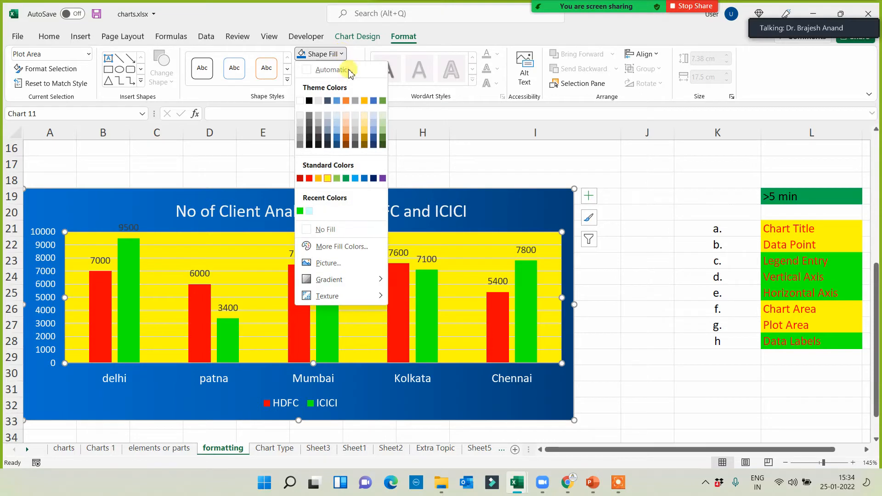
pyautogui.click(327, 262)
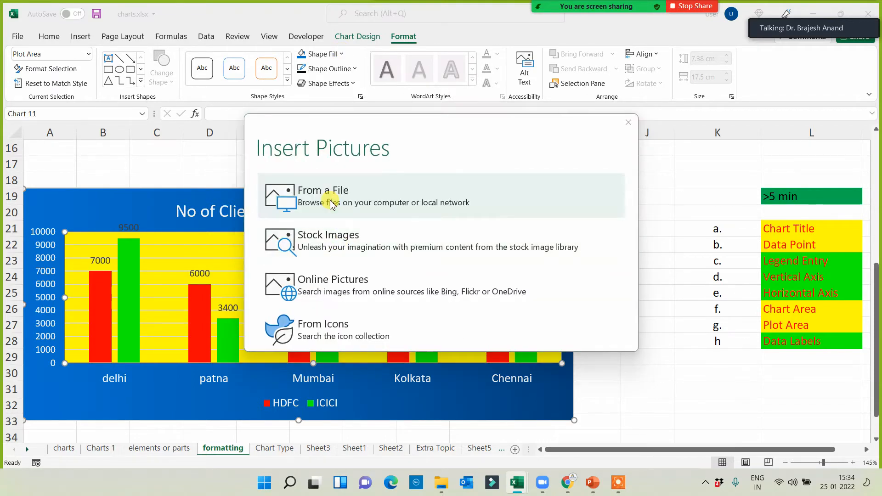
pyautogui.click(330, 204)
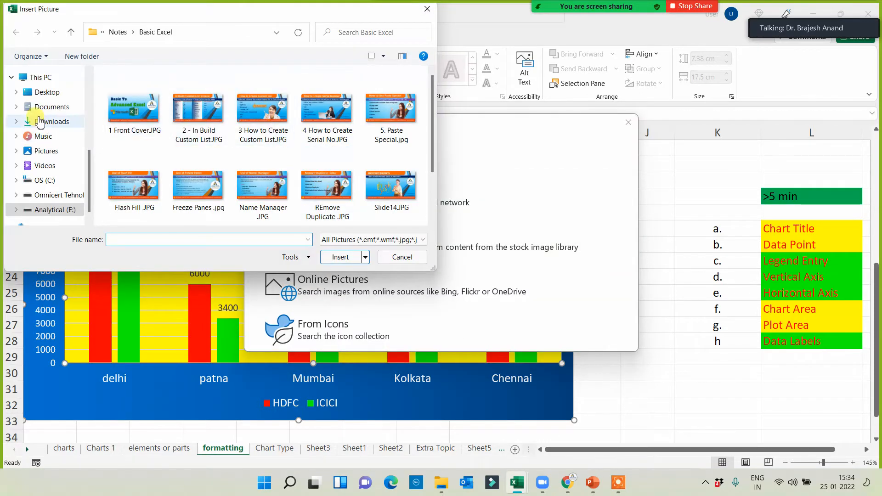
pyautogui.click(44, 92)
pyautogui.scroll(-3, 340, 175)
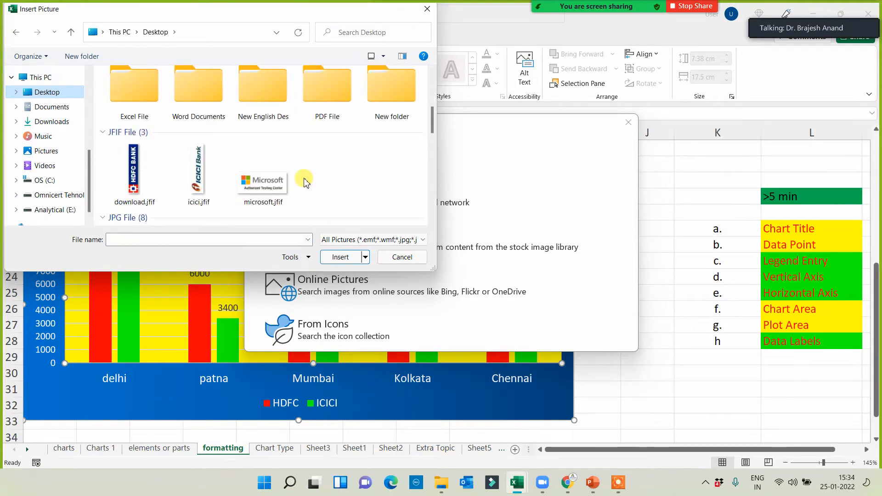
pyautogui.doubleClick(263, 182)
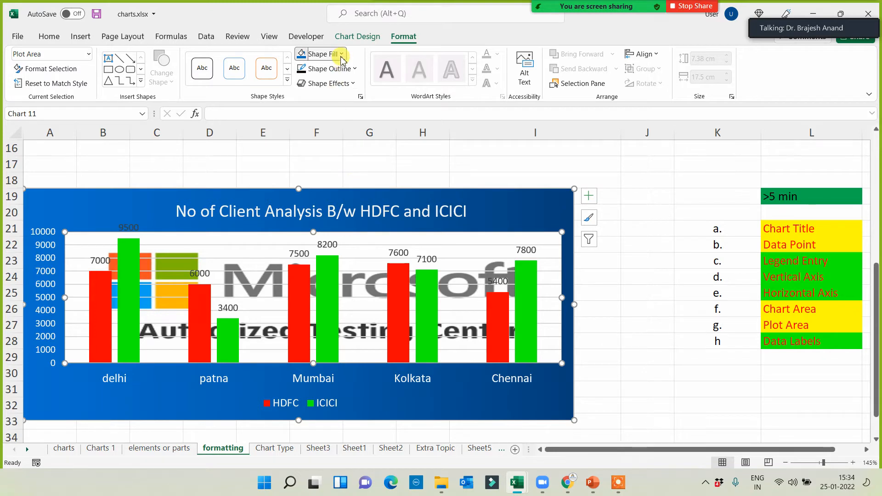
# Fill the lower chart's plot area with standard yellow and apply a light-variation gradient that fades toward the right side of the chart.
pyautogui.click(321, 53)
pyautogui.click(326, 179)
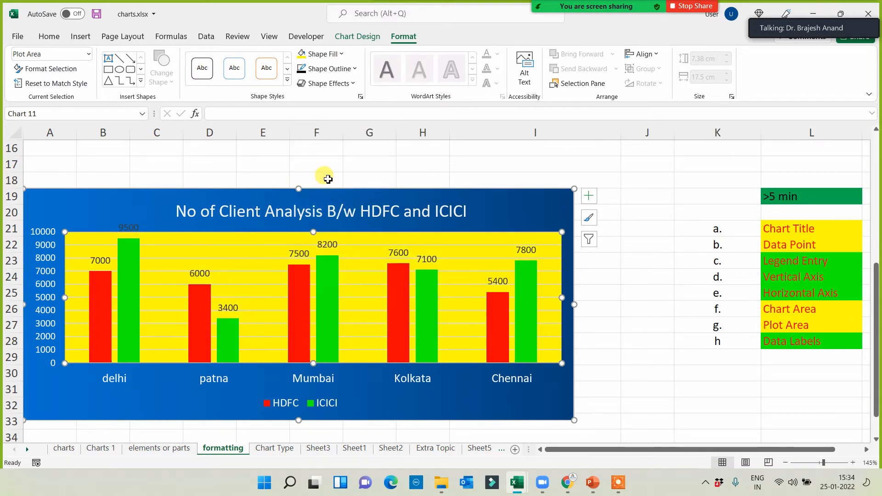
pyautogui.click(321, 53)
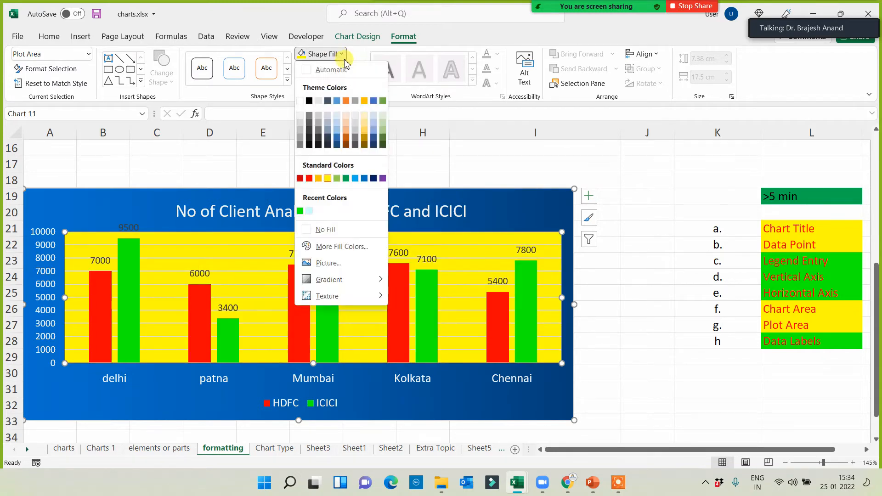
pyautogui.moveTo(345, 282)
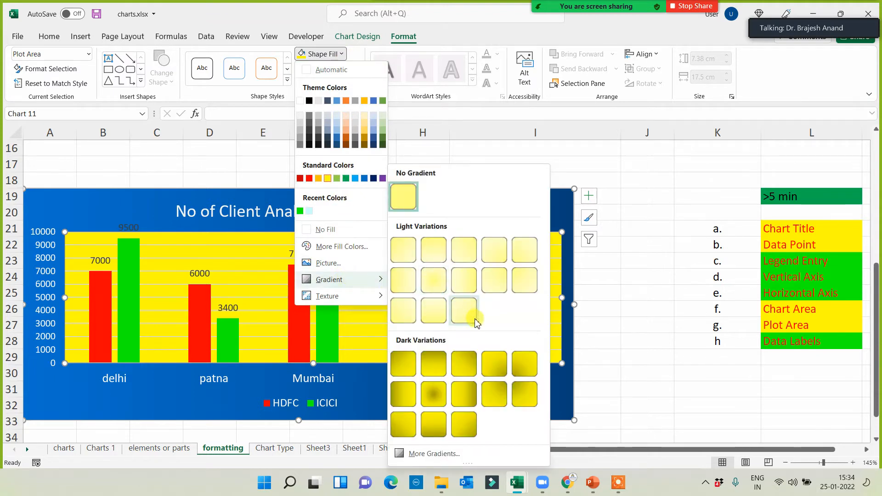
pyautogui.click(403, 282)
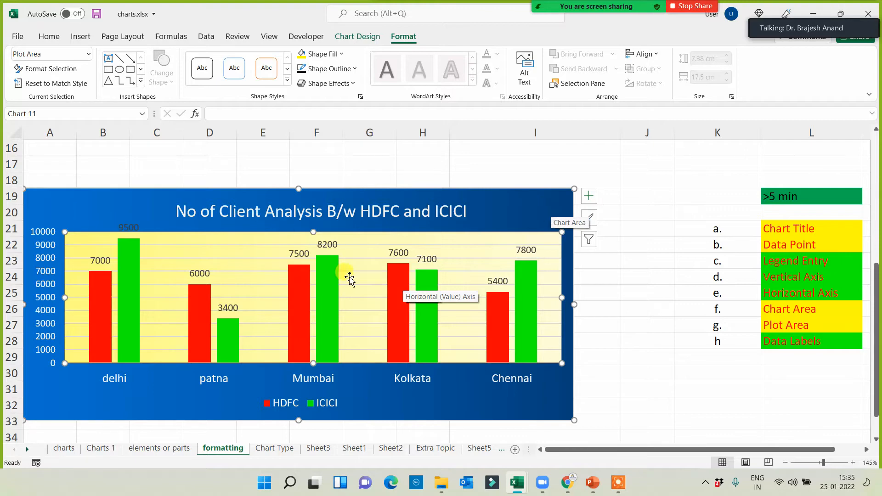
pyautogui.click(625, 352)
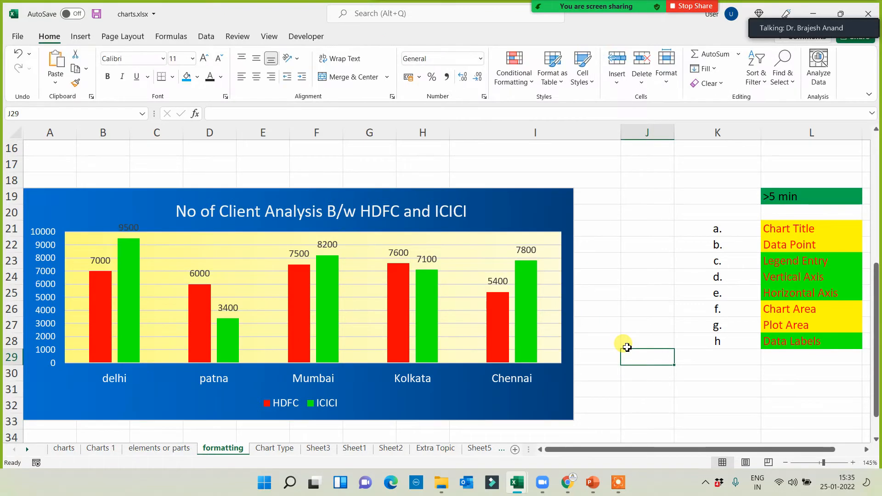
# Browse the texture fills for the red HDFC columns, then give them the second preset shape effect in the first row instead.
pyautogui.click(99, 331)
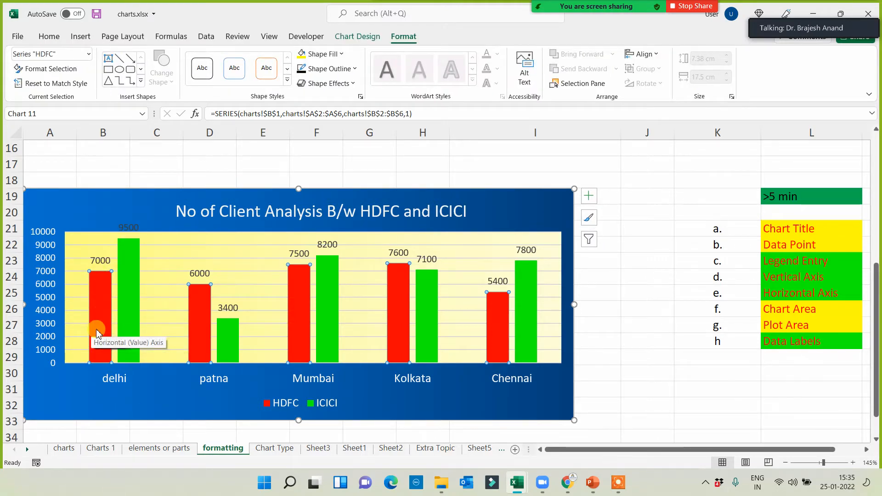
pyautogui.click(343, 54)
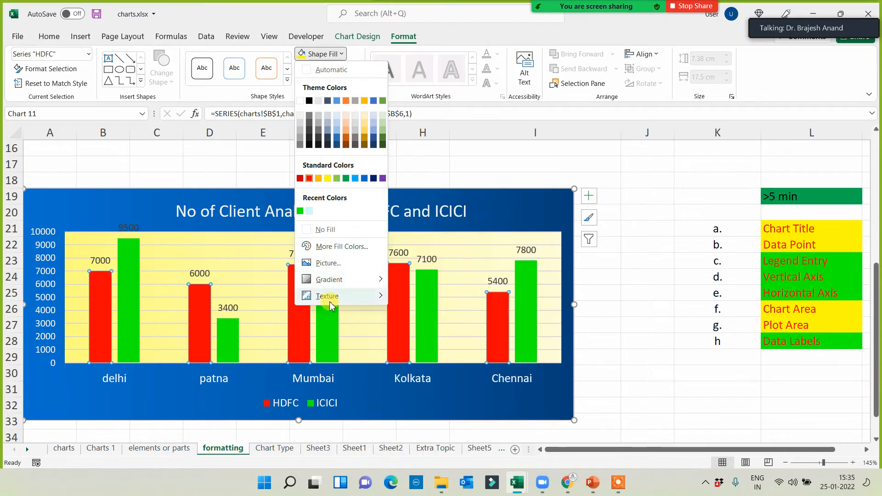
pyautogui.moveTo(330, 303)
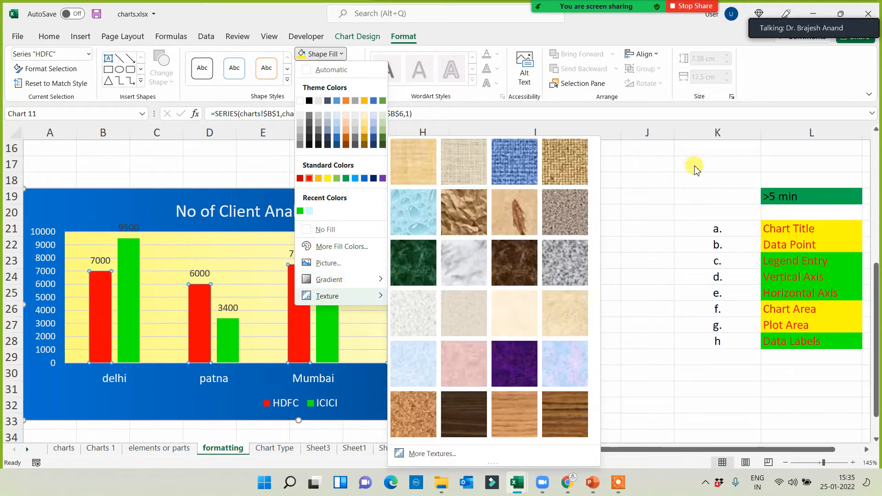
pyautogui.click(660, 173)
pyautogui.click(325, 84)
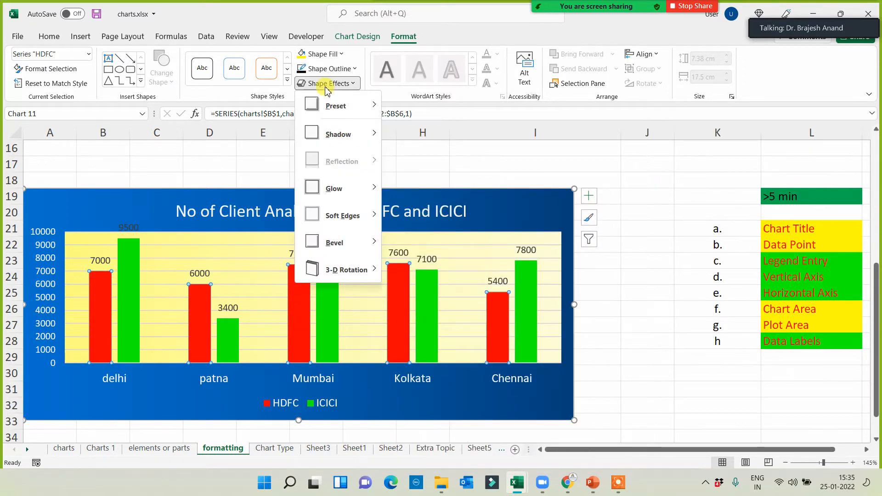
pyautogui.moveTo(334, 103)
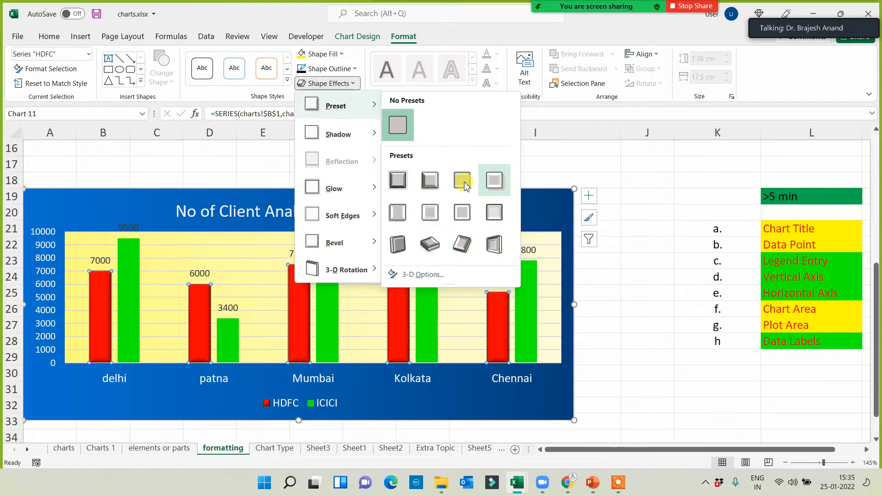
pyautogui.click(429, 180)
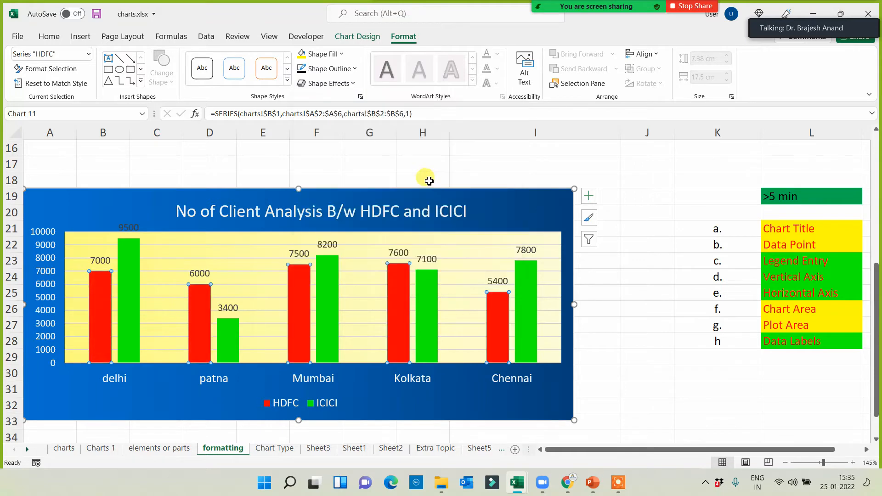
pyautogui.click(424, 148)
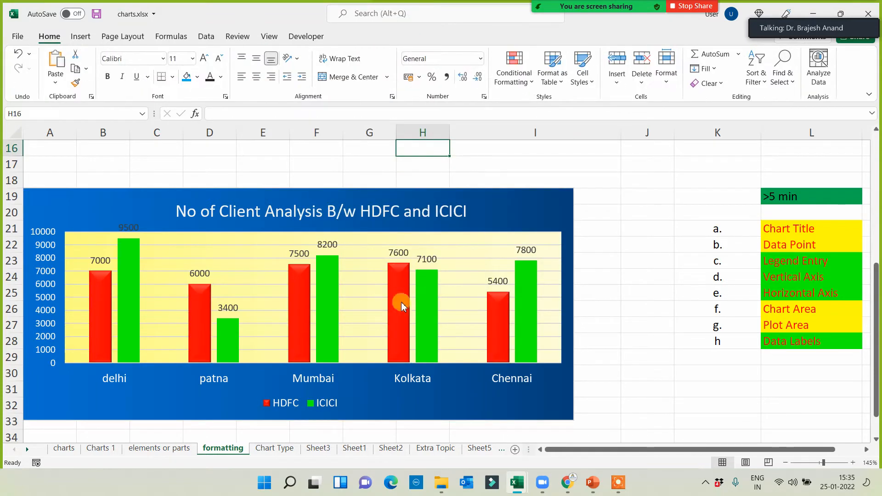
# Apply the first preset shape effect to the green ICICI columns.
pyautogui.click(131, 311)
pyautogui.click(404, 37)
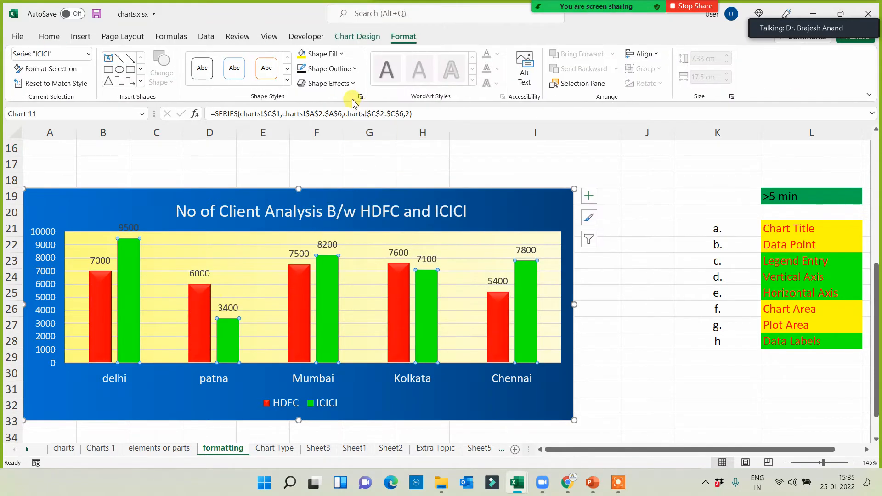
pyautogui.click(327, 83)
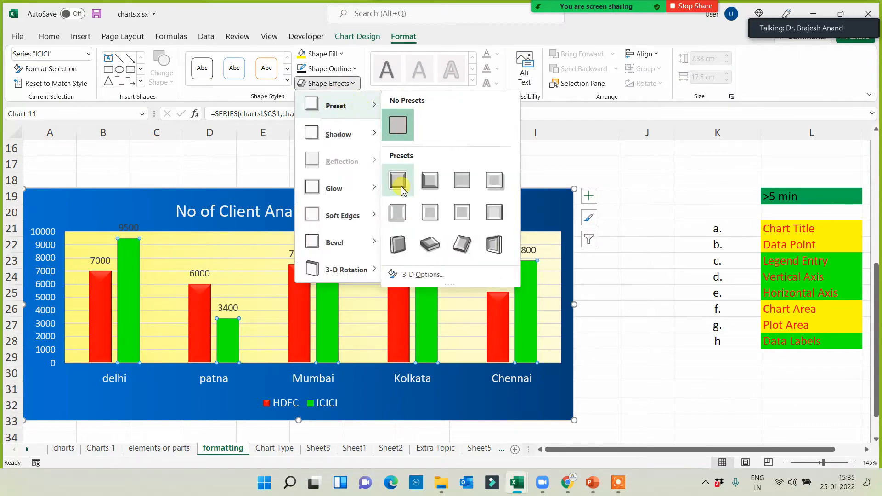
pyautogui.click(399, 182)
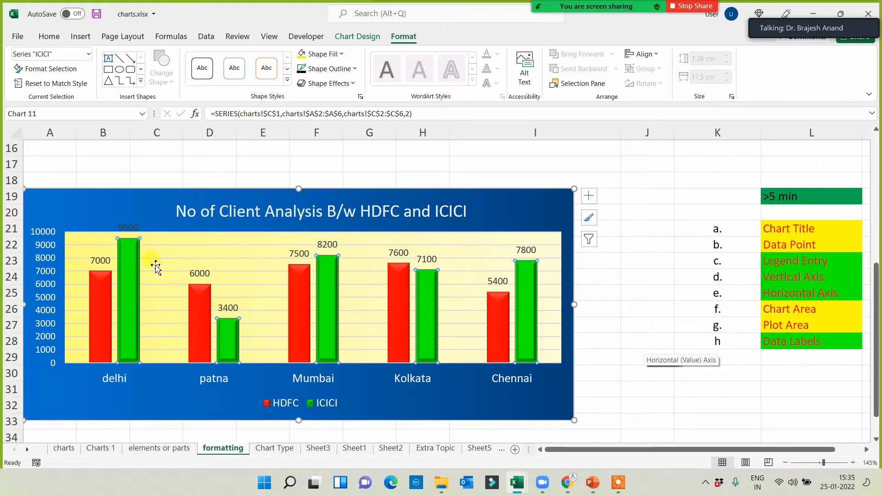
# Remove the preset shape effect from the delhi column of the ICICI series only, using No Presets.
pyautogui.click(121, 296)
pyautogui.click(354, 84)
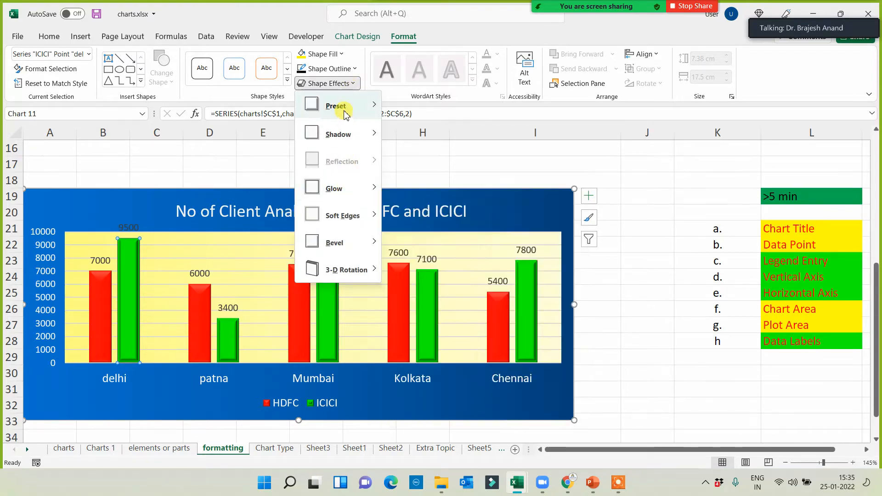
pyautogui.moveTo(340, 105)
pyautogui.click(398, 125)
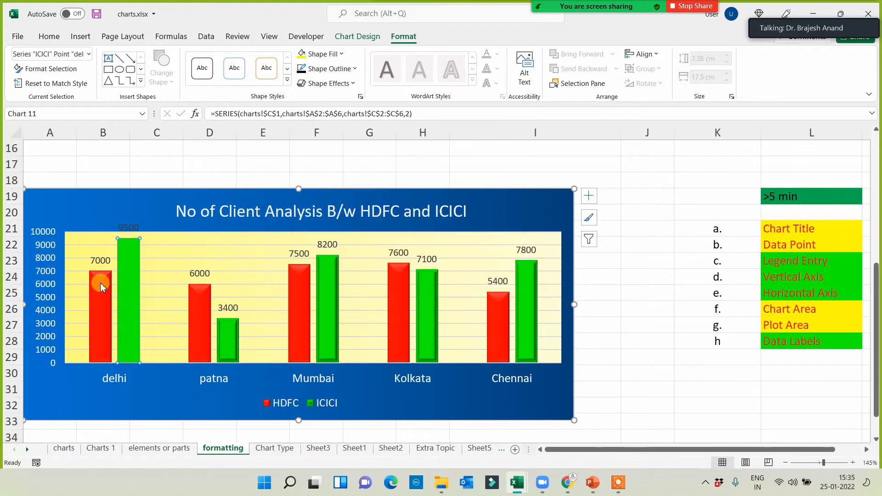
# Remove the preset shape effect from all the red HDFC columns, using No Presets.
pyautogui.click(101, 299)
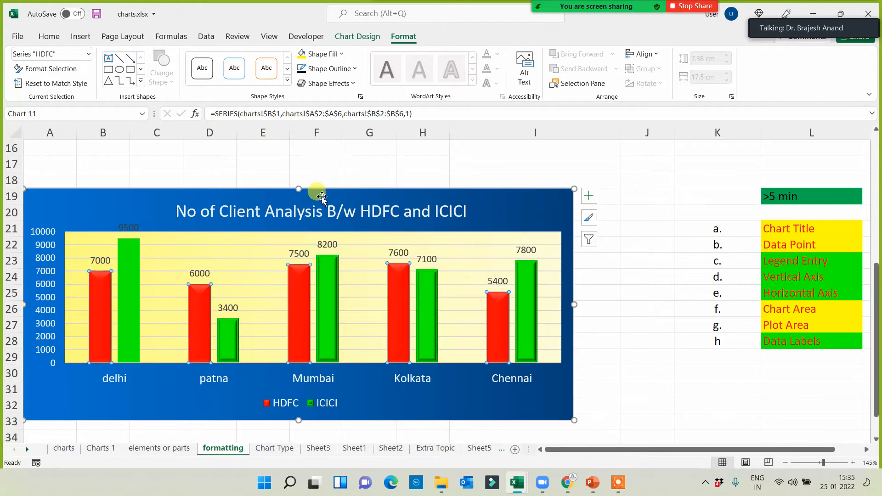
pyautogui.click(345, 84)
pyautogui.moveTo(345, 106)
pyautogui.click(399, 131)
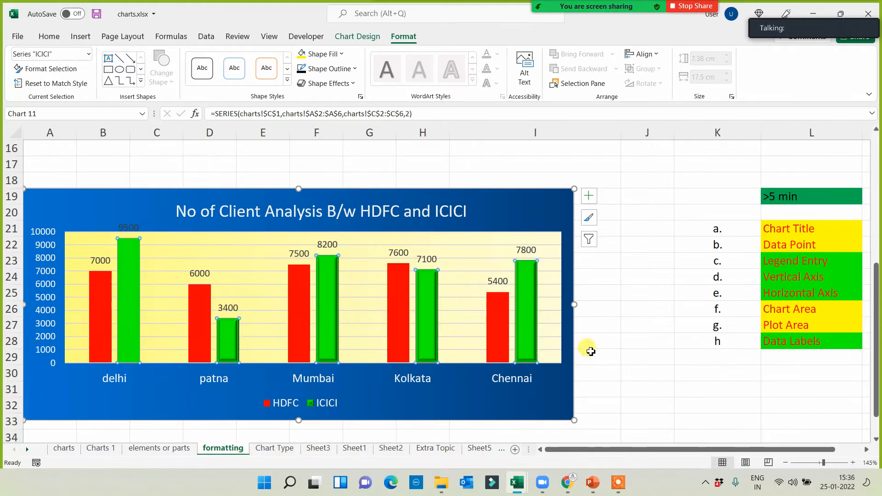
# Remove the preset shape effect from all the green ICICI columns, using No Presets.
pyautogui.click(678, 357)
pyautogui.click(525, 319)
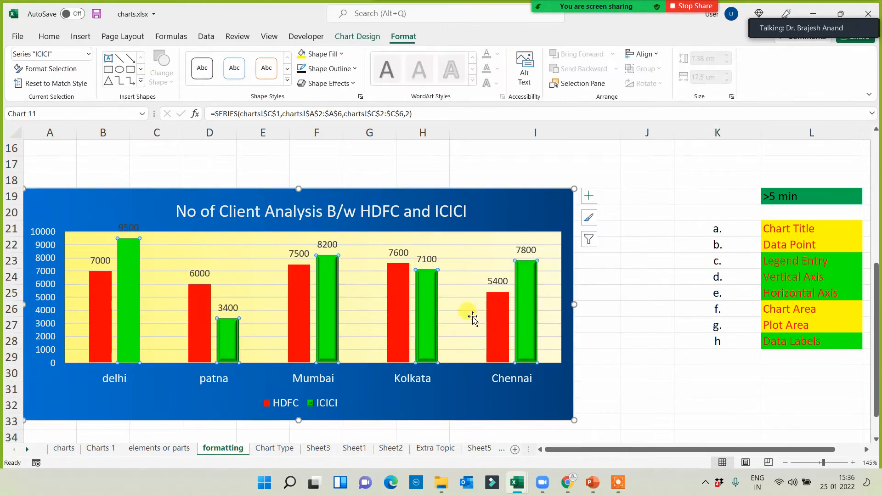
pyautogui.click(346, 84)
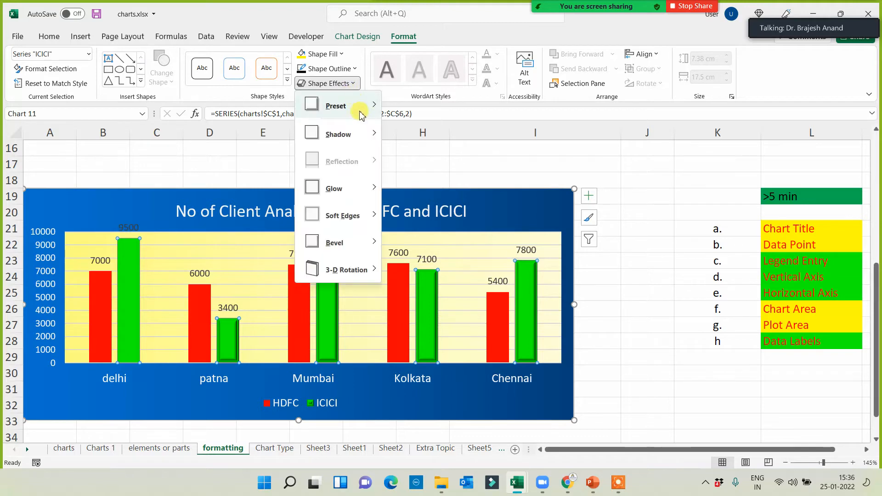
pyautogui.moveTo(370, 108)
pyautogui.click(396, 132)
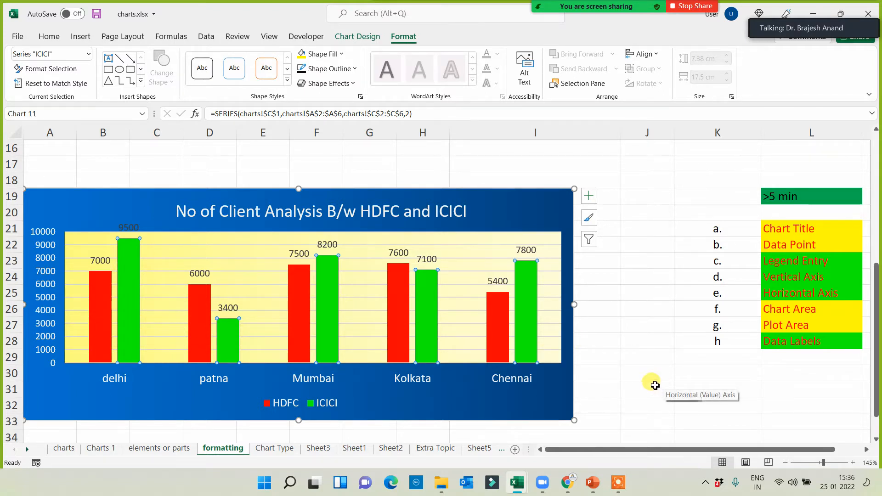
# Locate the download.jfif and icici.jfif logo pictures on the desktop, and close the Con formatting.xlsx workbook.
pyautogui.press('super+d')
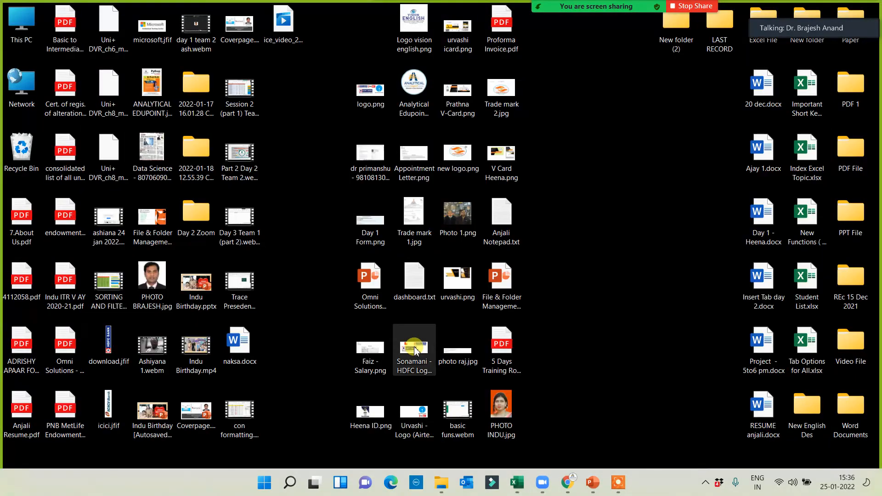
pyautogui.moveTo(85, 317); pyautogui.dragTo(123, 452)
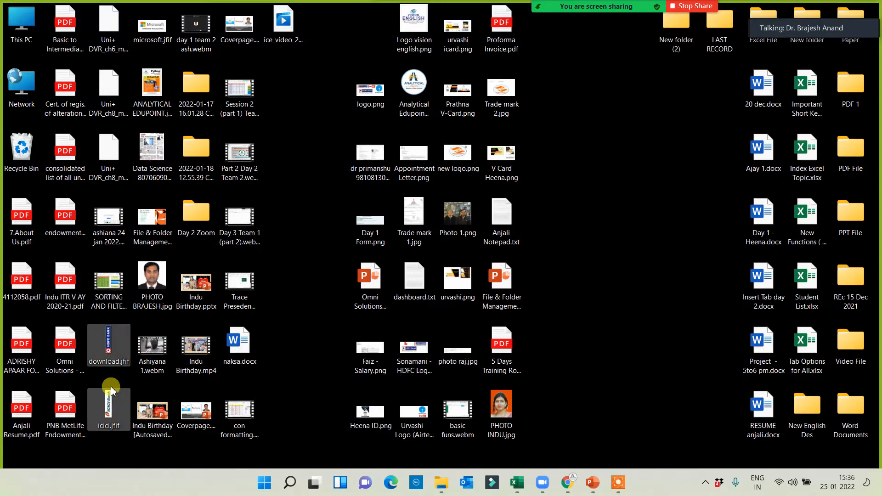
pyautogui.click(516, 489)
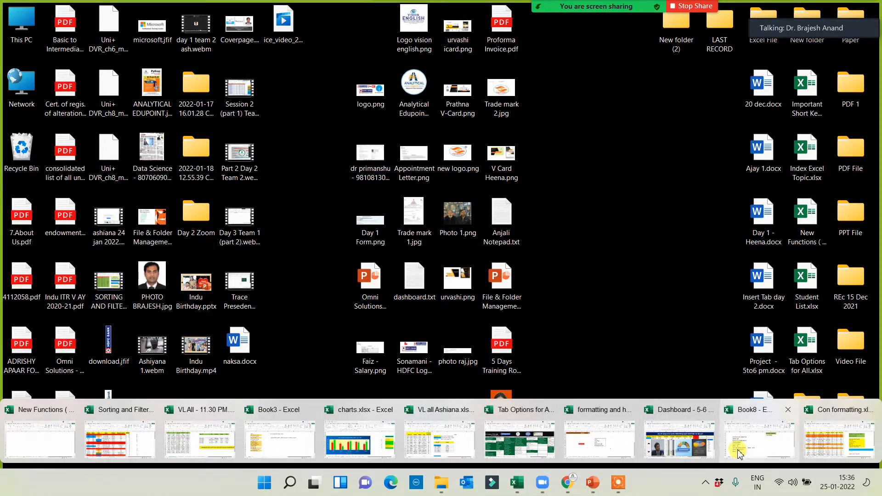
pyautogui.click(829, 453)
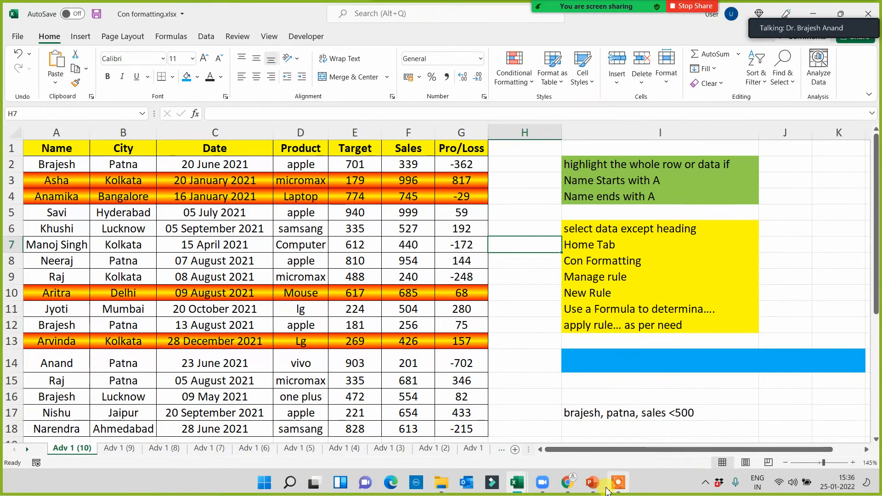
pyautogui.click(871, 15)
pyautogui.click(404, 254)
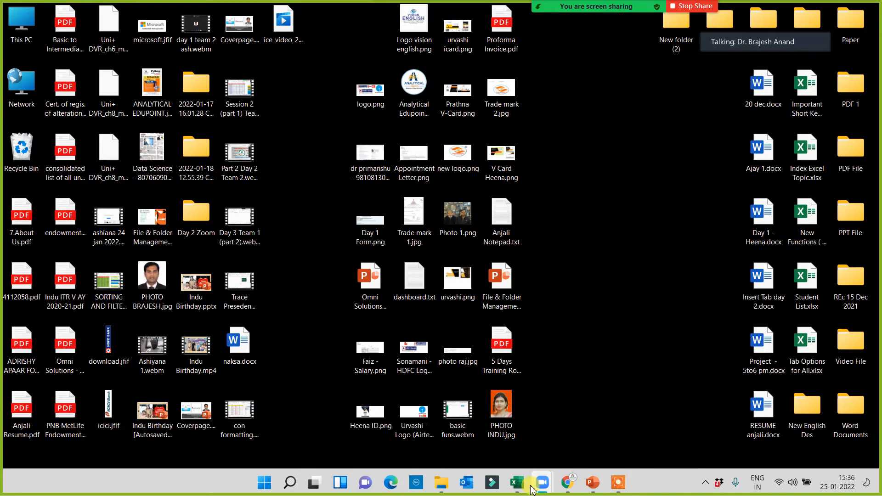
# Switch back to the charts.xlsx workbook in Excel and deselect the chart.
pyautogui.click(521, 488)
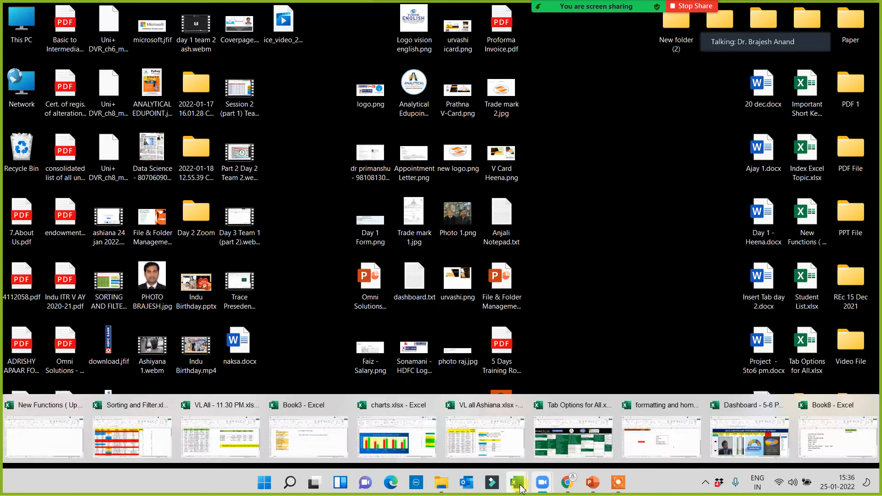
pyautogui.click(837, 444)
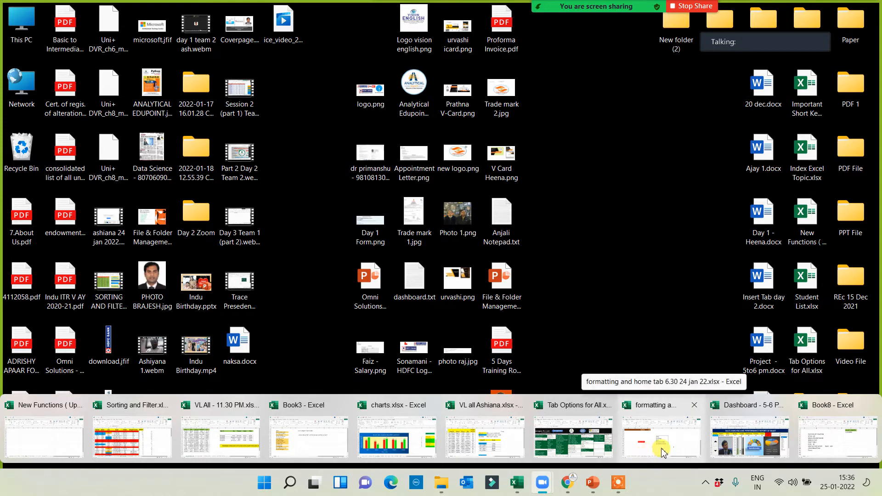
pyautogui.click(388, 448)
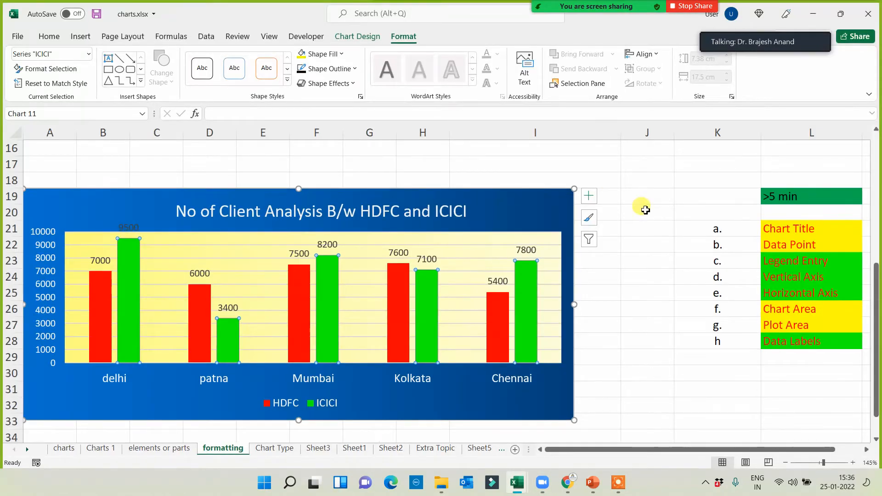
pyautogui.click(650, 223)
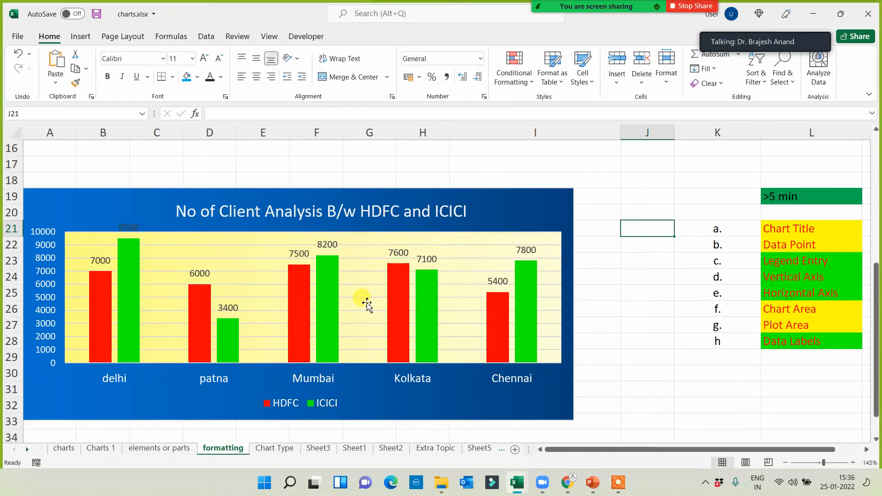
# Fill the red HDFC columns with the picture file download.jfif from the Desktop folder.
pyautogui.click(98, 298)
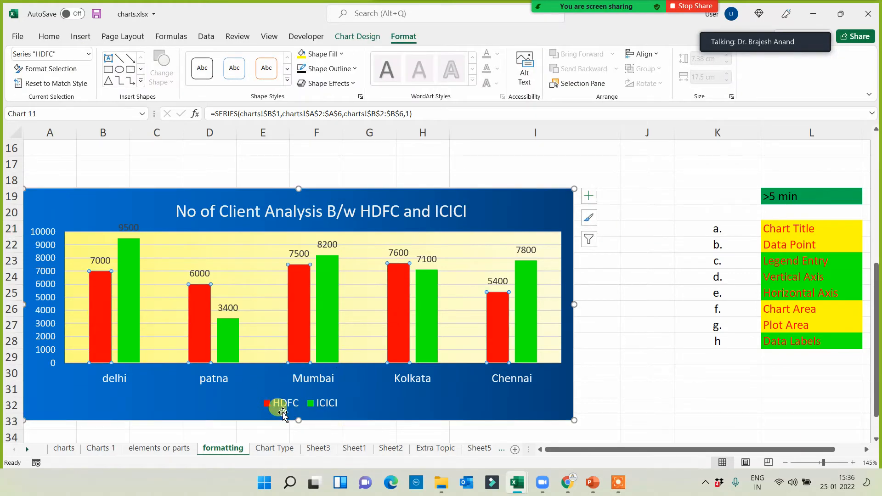
pyautogui.click(344, 54)
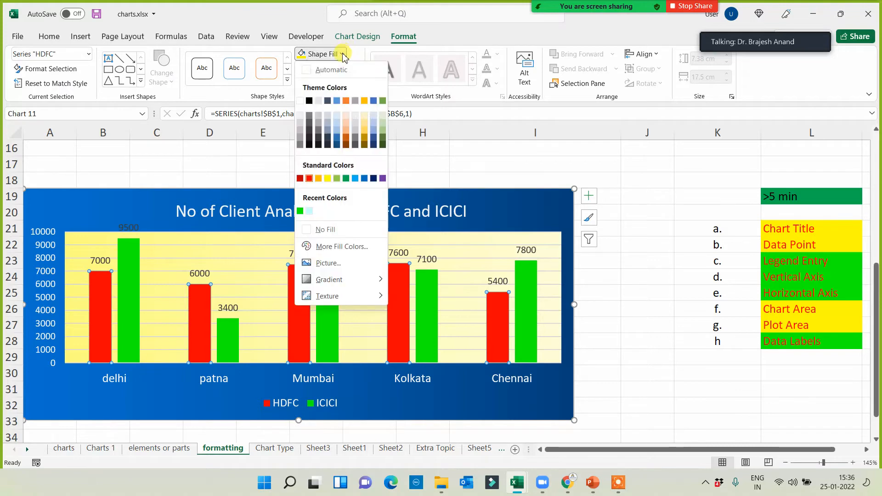
pyautogui.click(337, 264)
pyautogui.click(327, 193)
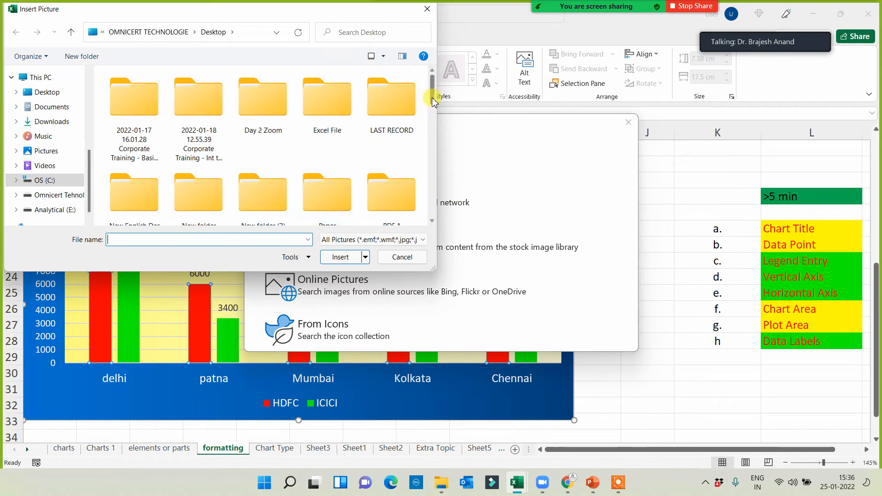
pyautogui.moveTo(431, 93); pyautogui.dragTo(431, 163)
pyautogui.click(198, 113)
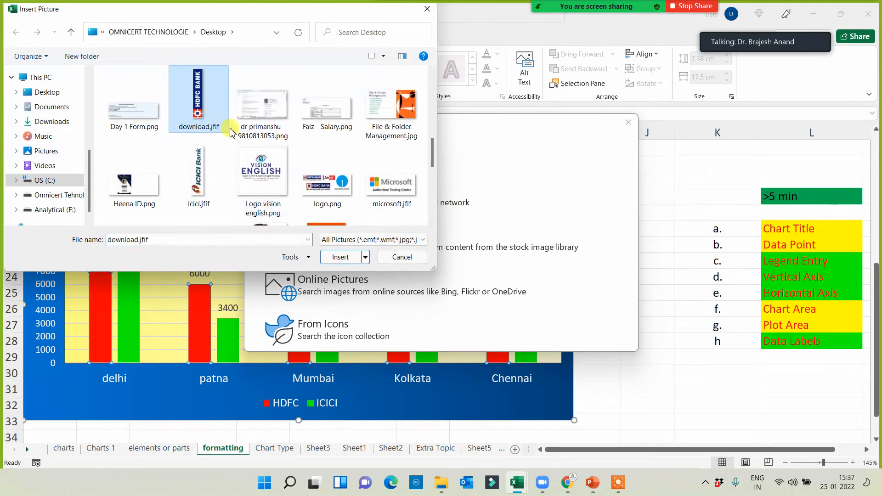
pyautogui.click(340, 257)
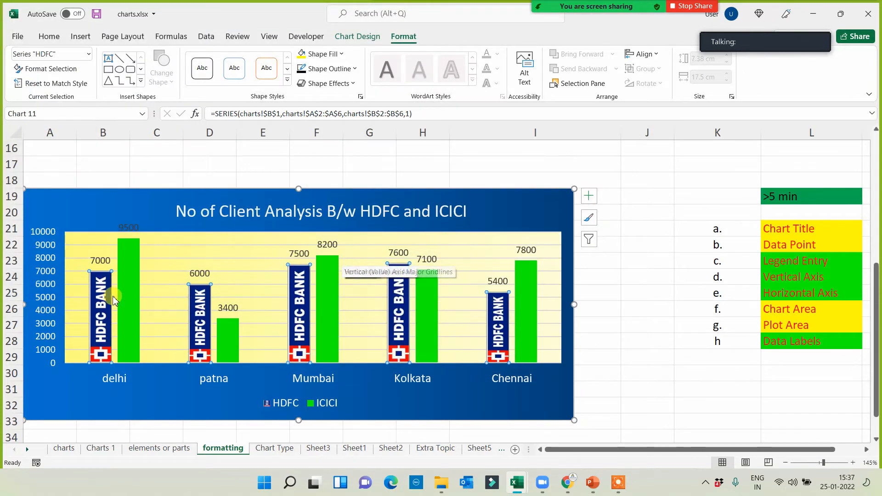
# Fill the green ICICI columns with the picture file icici.jfif from the Desktop folder.
pyautogui.click(122, 289)
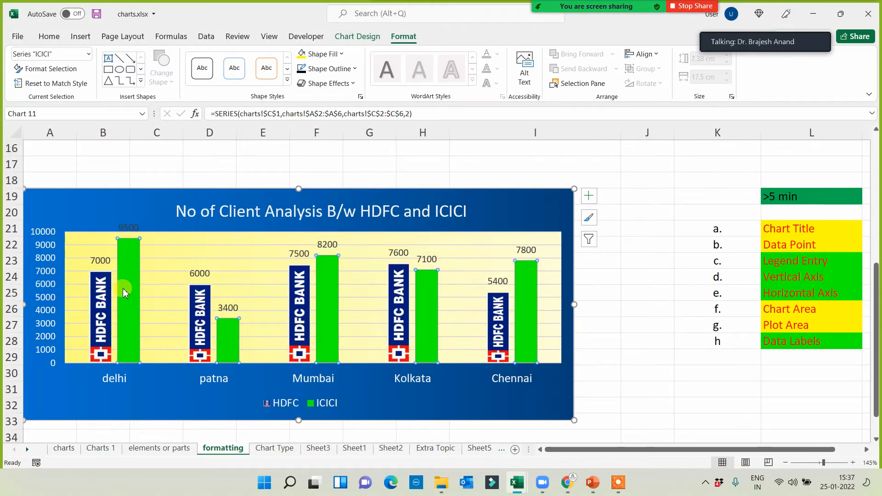
pyautogui.click(341, 55)
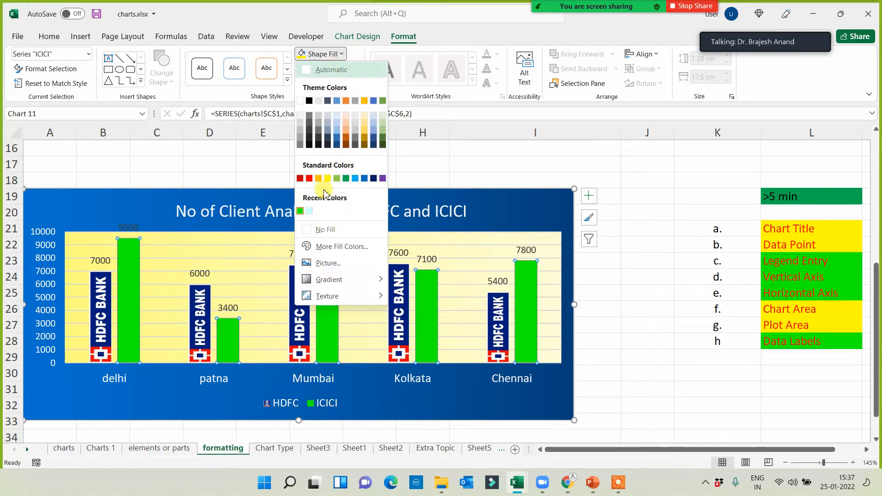
pyautogui.click(321, 263)
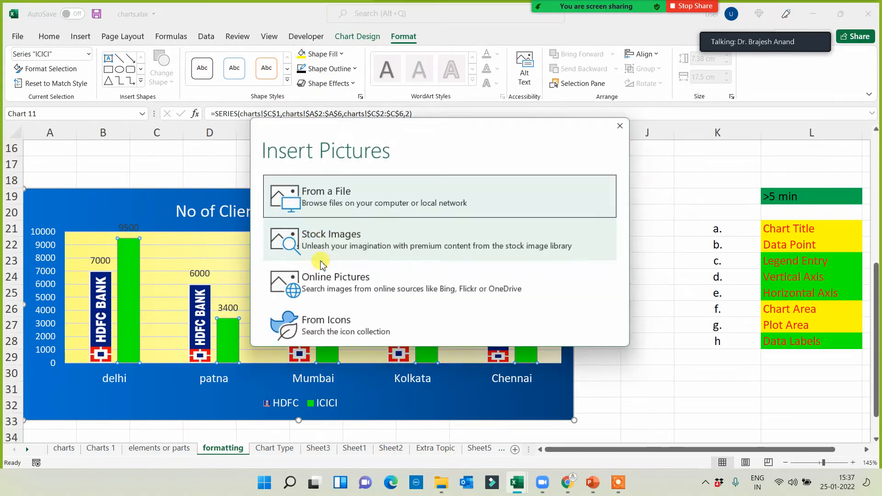
pyautogui.click(323, 202)
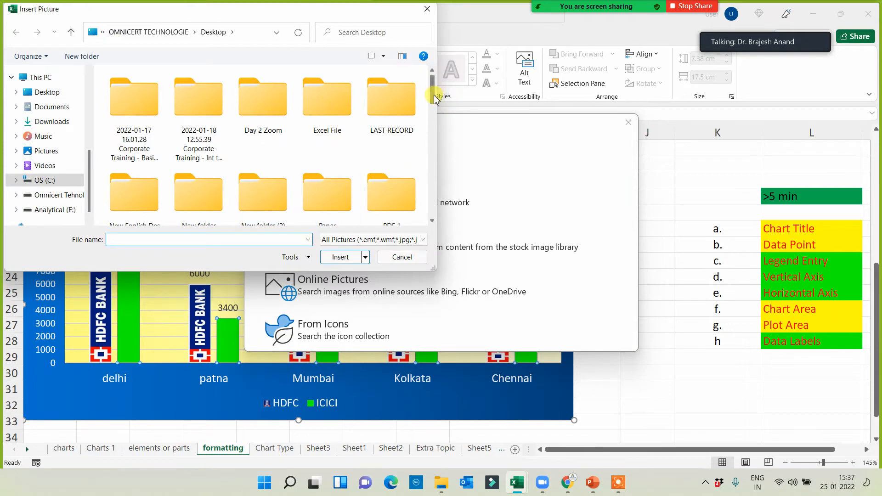
pyautogui.moveTo(435, 98); pyautogui.dragTo(433, 165)
pyautogui.click(213, 176)
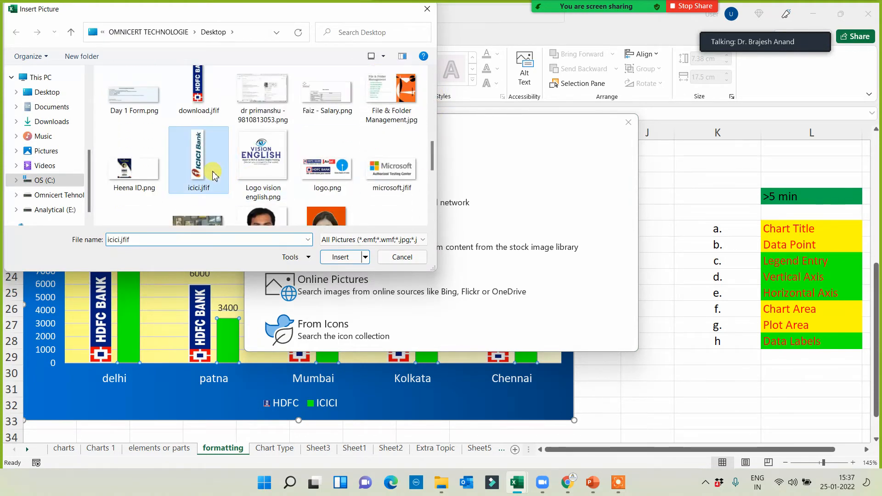
pyautogui.doubleClick(213, 176)
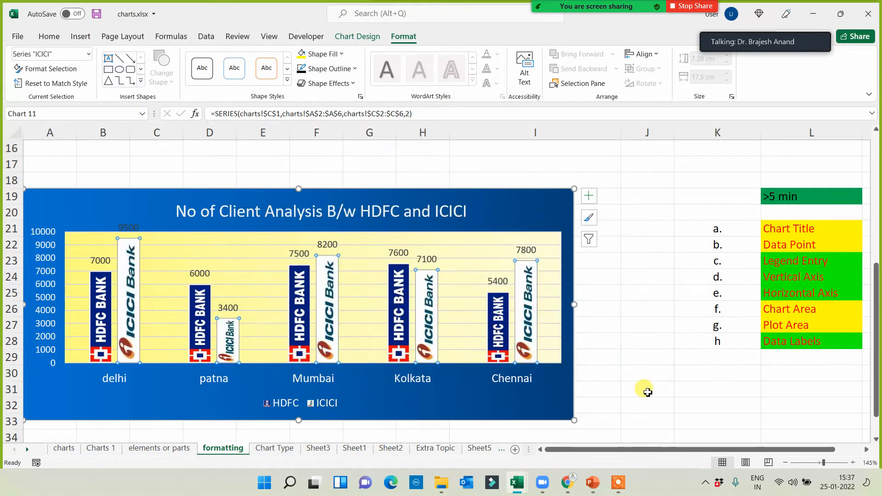
pyautogui.click(651, 392)
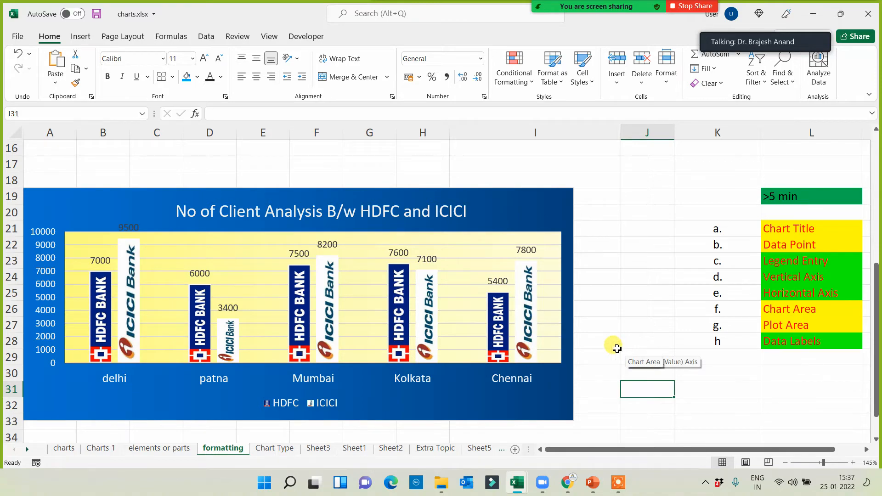
# Give the ICICI logo columns a light green shape outline from the standard colors.
pyautogui.scroll(5, 617, 349)
pyautogui.scroll(-4, 441, 358)
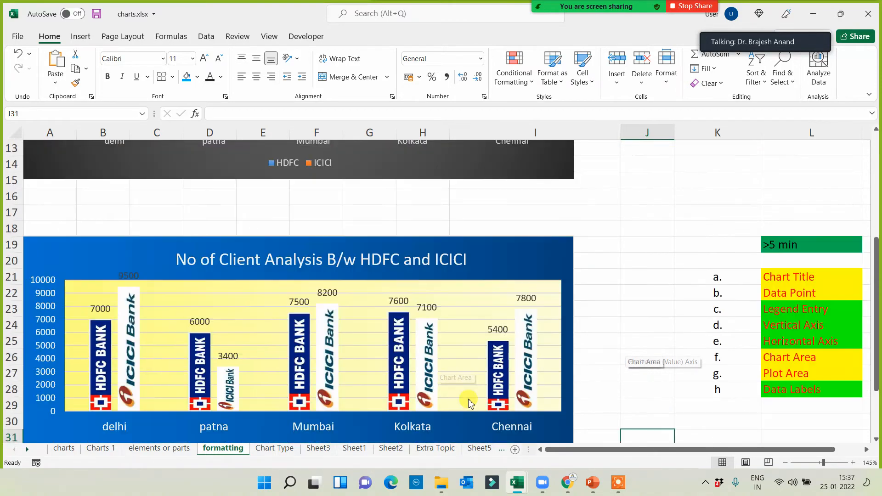
pyautogui.scroll(-1, 469, 404)
pyautogui.click(528, 329)
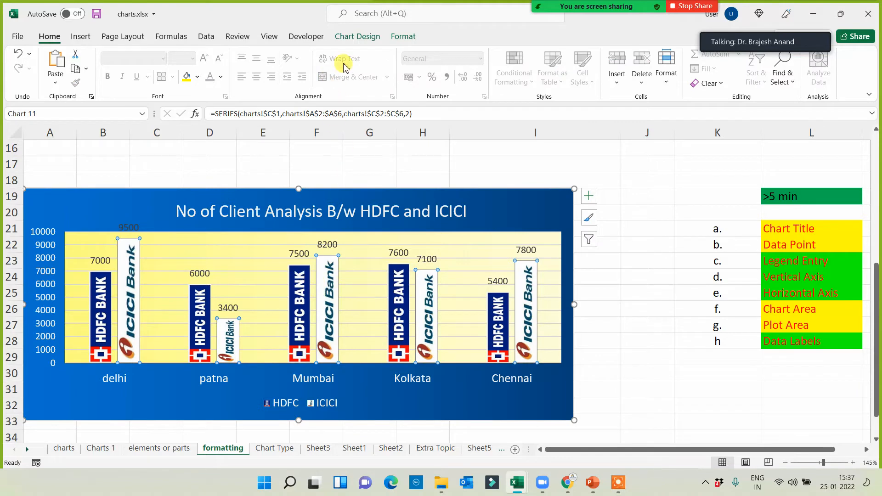
pyautogui.click(400, 37)
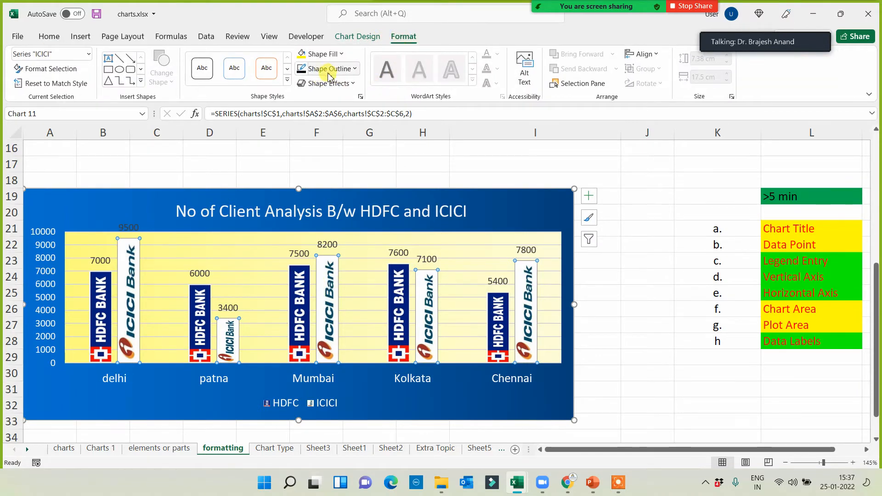
pyautogui.click(358, 73)
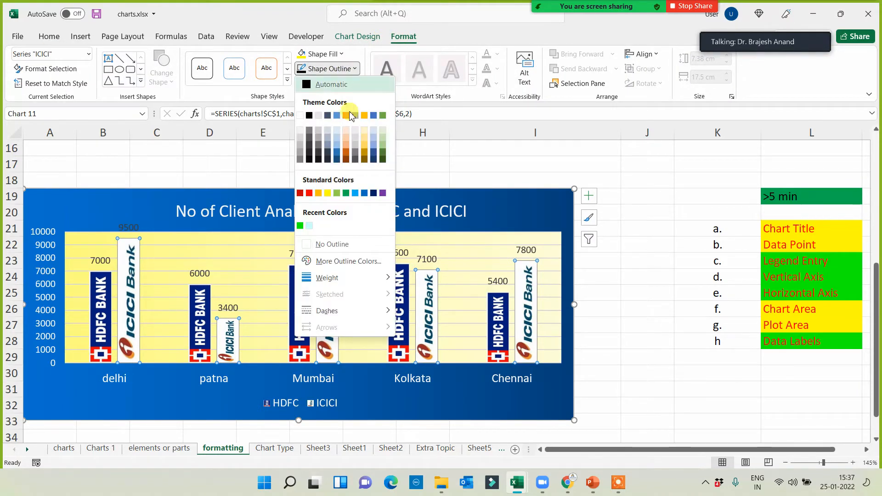
pyautogui.click(338, 196)
pyautogui.click(653, 375)
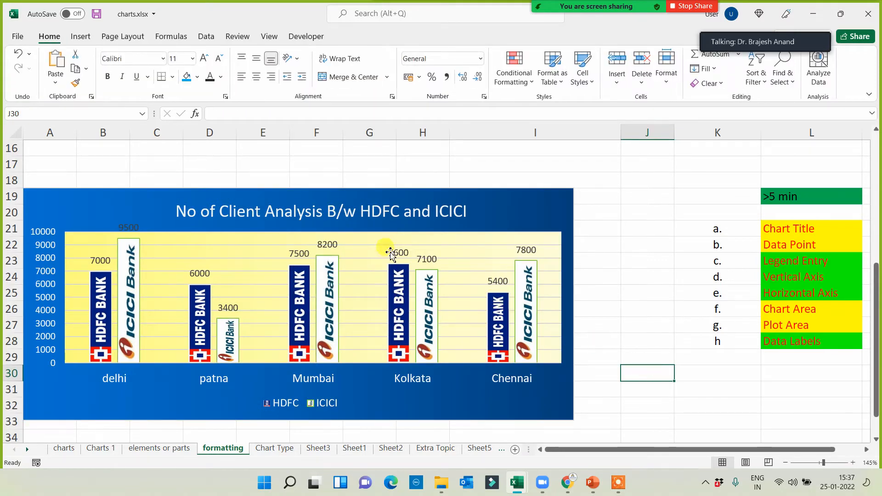
# Outline the chart's plot area in standard dark blue with a line weight of 3 pt.
pyautogui.click(189, 237)
pyautogui.click(403, 37)
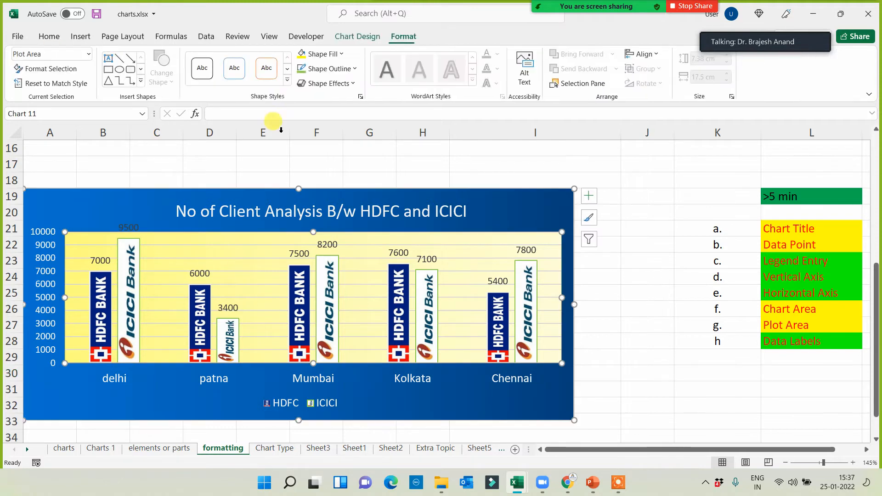
pyautogui.click(353, 69)
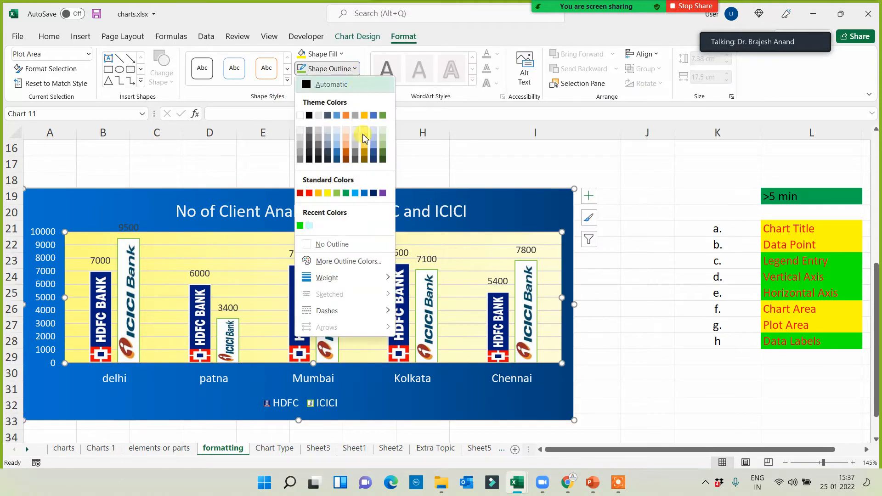
pyautogui.click(371, 190)
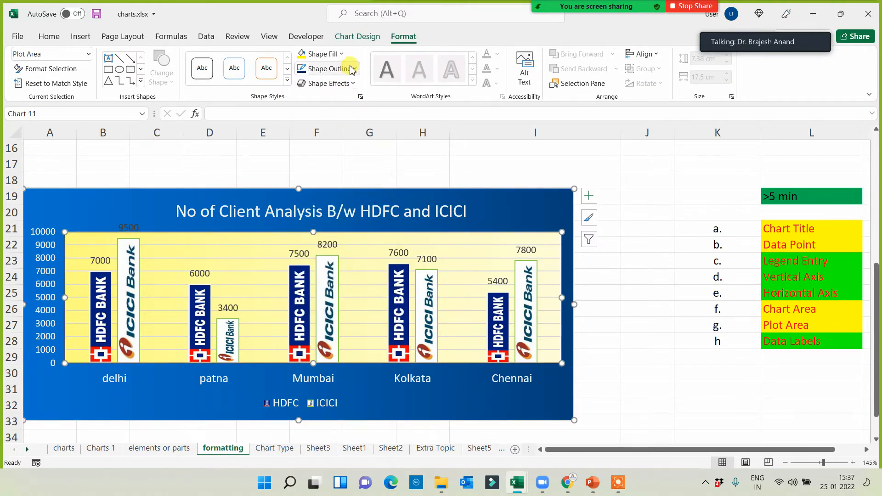
pyautogui.click(328, 69)
pyautogui.moveTo(341, 283)
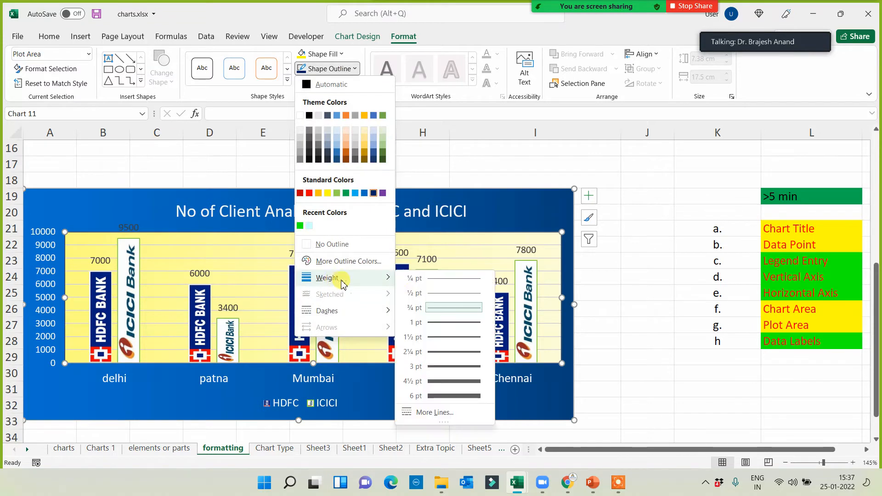
pyautogui.click(451, 367)
pyautogui.click(645, 353)
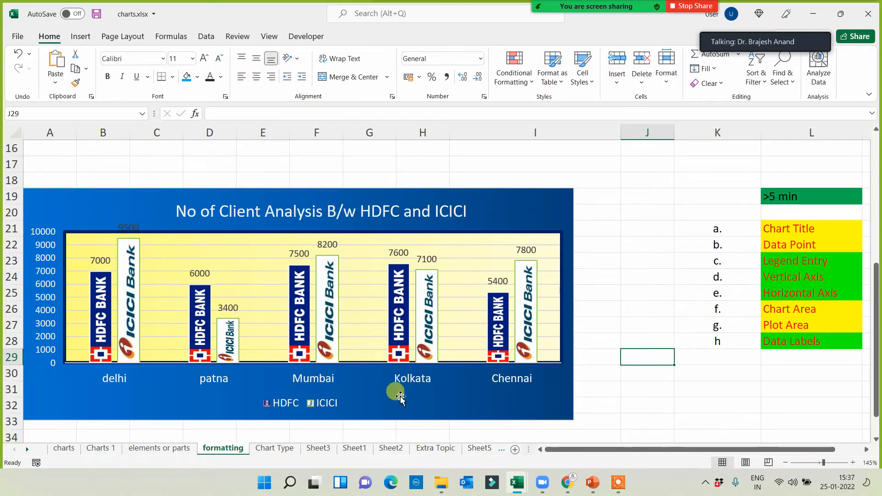
# Select the chart area of the logo-filled column chart.
pyautogui.click(76, 192)
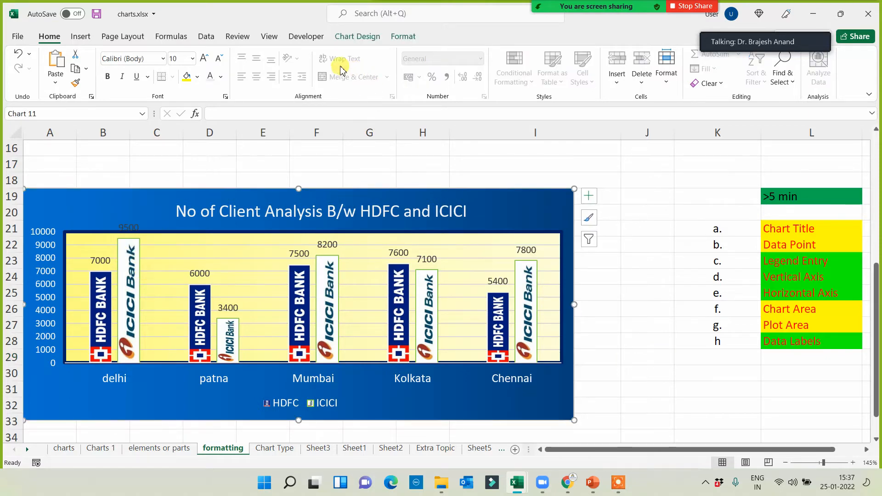
# Outline the chart area in the darkest black theme shade with a 4½ pt line.
pyautogui.click(404, 36)
pyautogui.click(353, 68)
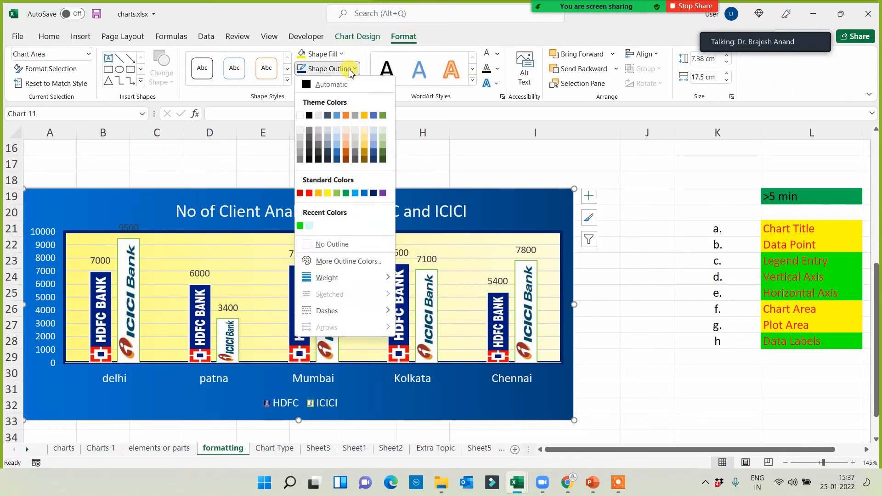
pyautogui.click(309, 160)
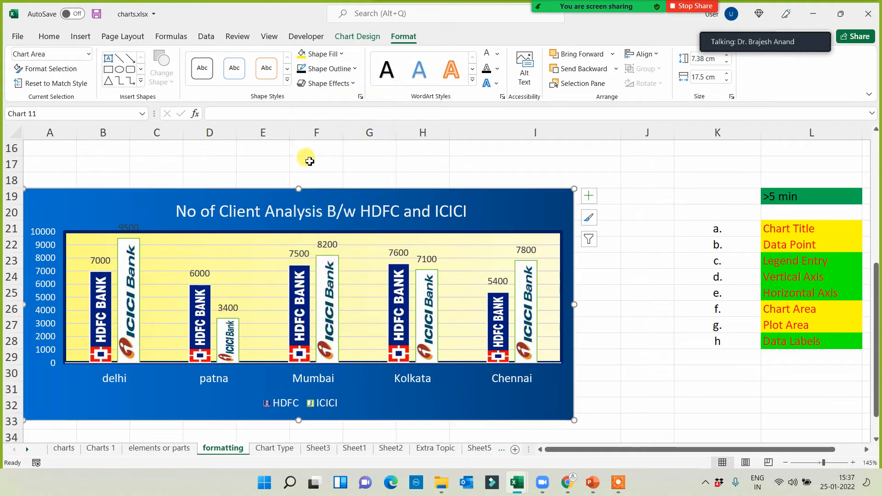
pyautogui.click(352, 72)
pyautogui.moveTo(331, 278)
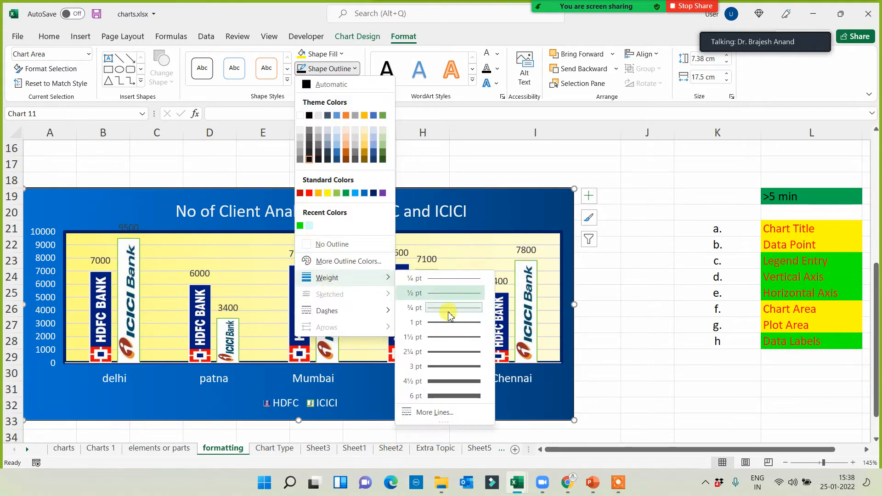
pyautogui.click(449, 378)
pyautogui.click(687, 293)
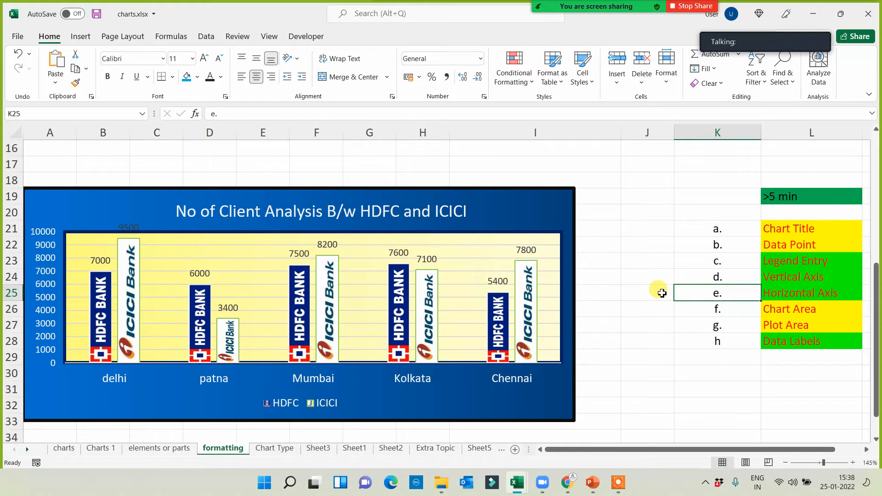
# Make the chart title "No of Client Analysis B/w HDFC and ICICI" bold.
pyautogui.click(252, 214)
pyautogui.click(45, 38)
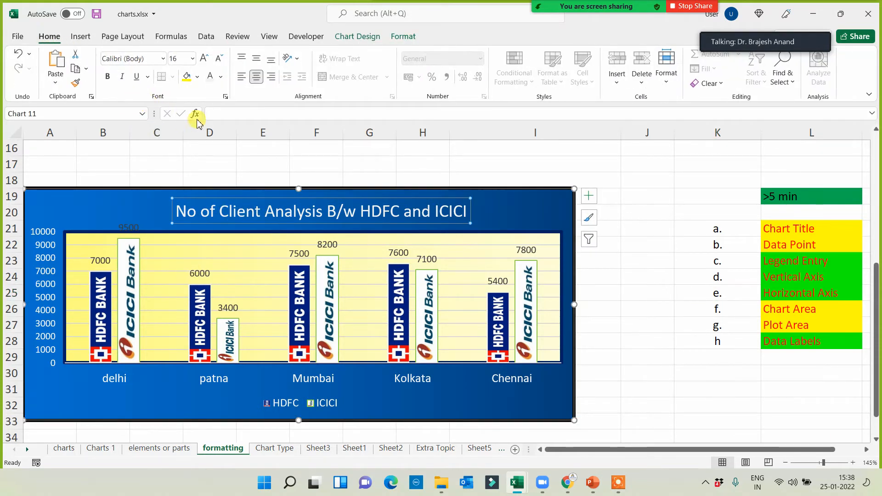
pyautogui.click(107, 78)
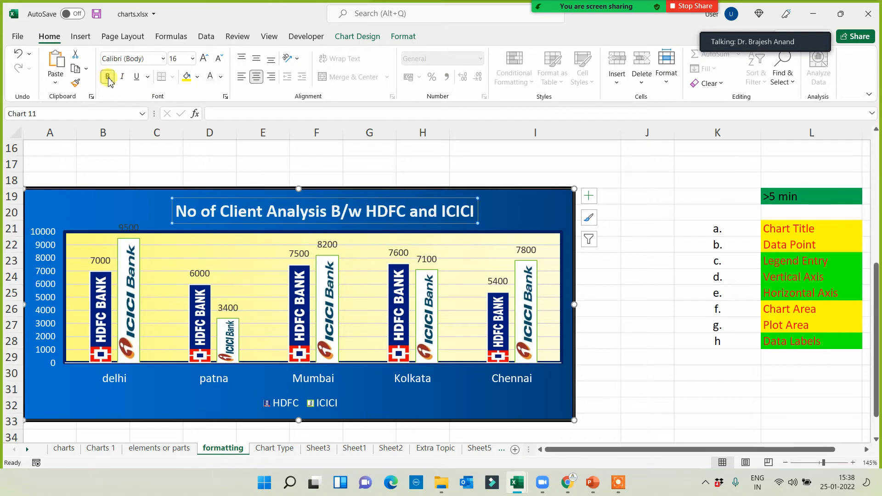
pyautogui.click(741, 27)
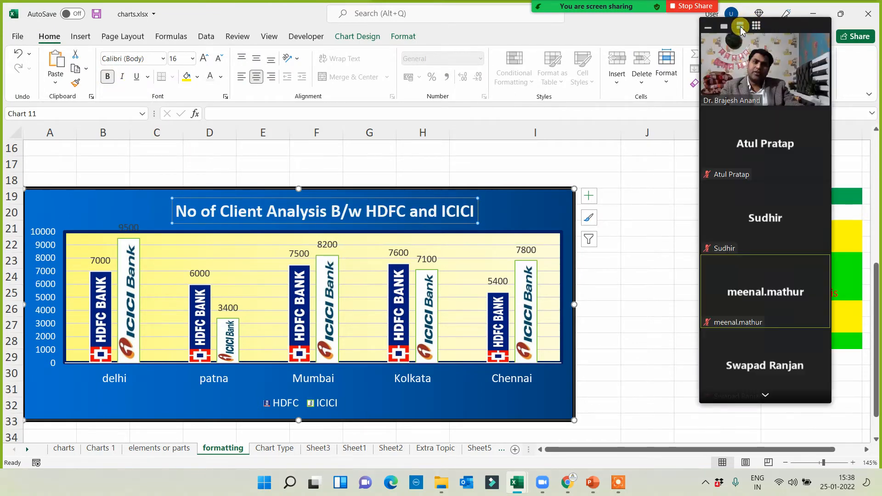
pyautogui.moveTo(781, 25); pyautogui.dragTo(830, 37)
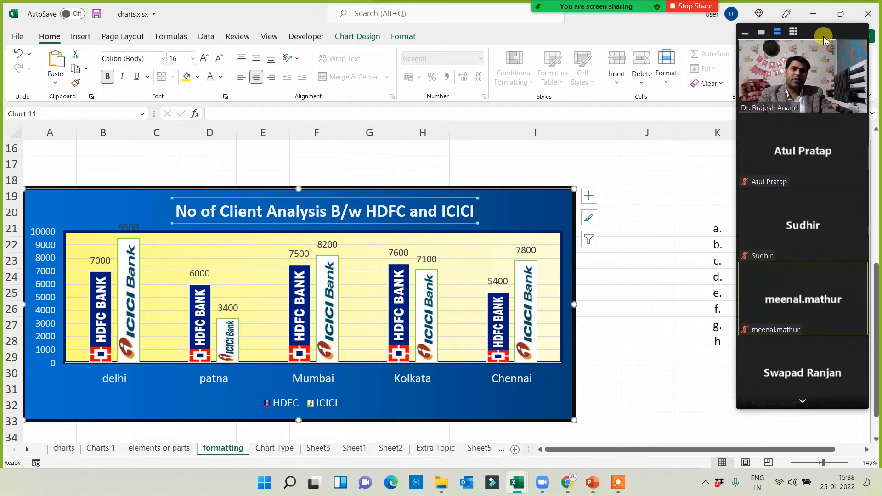
pyautogui.moveTo(797, 285)
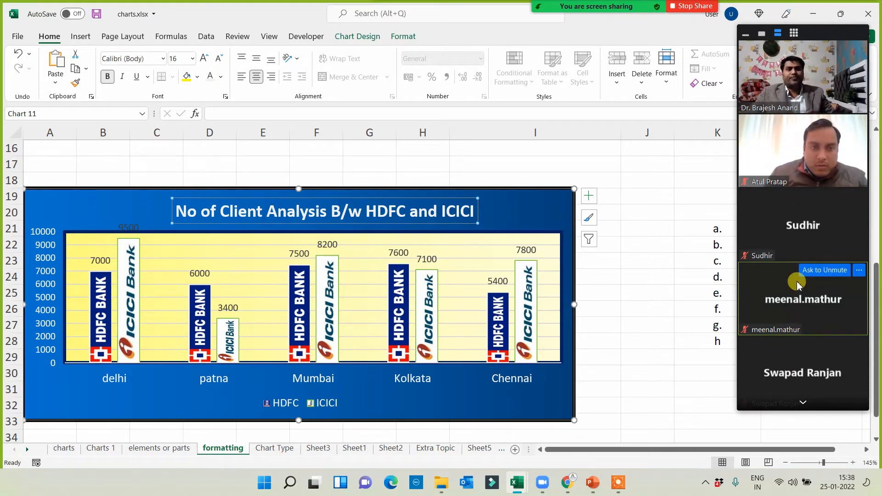
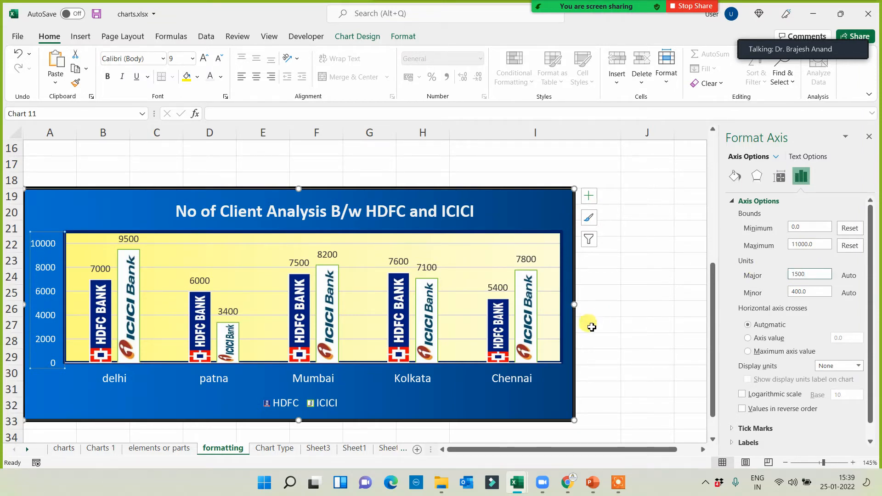
# Set the major unit of the chart's vertical axis to 1000.
pyautogui.click(642, 327)
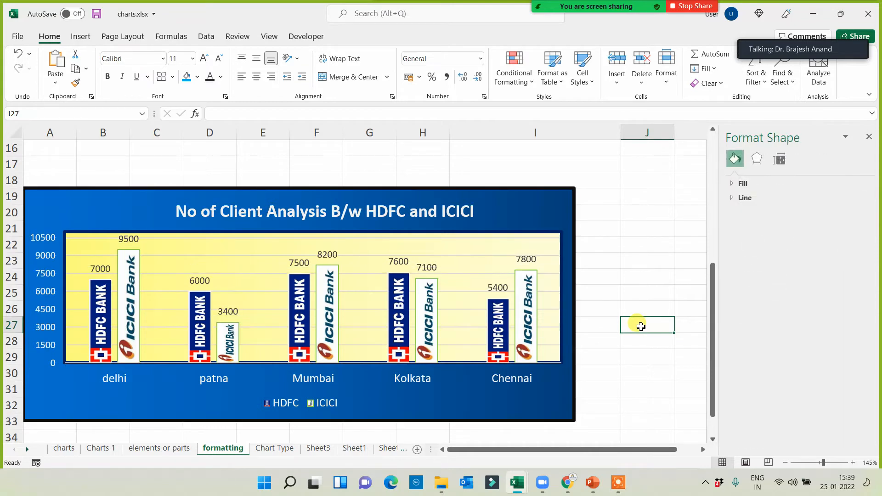
pyautogui.rightClick(48, 308)
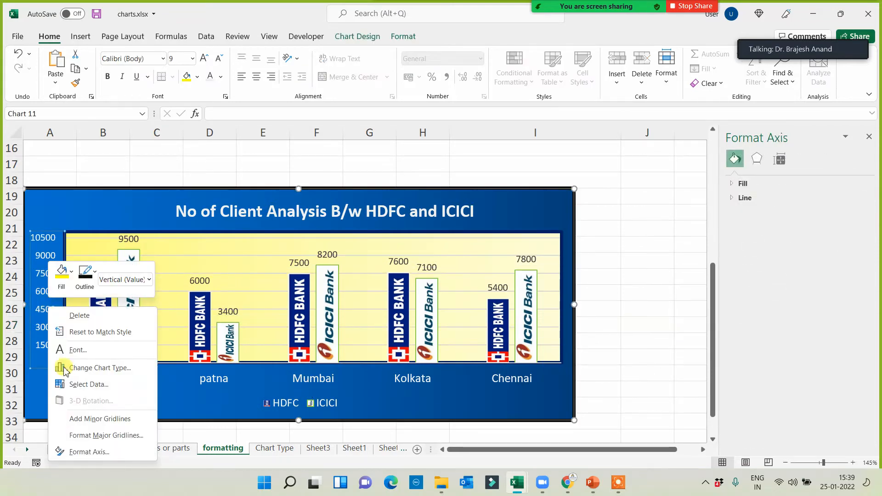
pyautogui.click(80, 451)
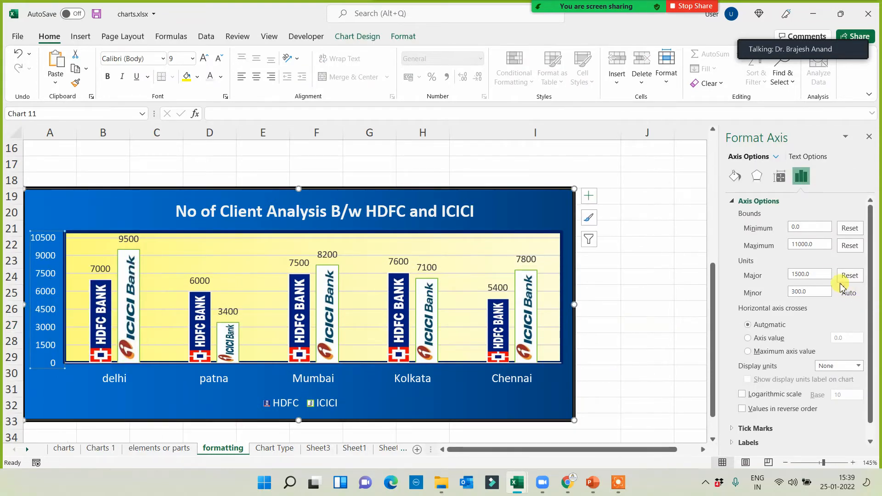
pyautogui.doubleClick(824, 274)
pyautogui.write('1000')
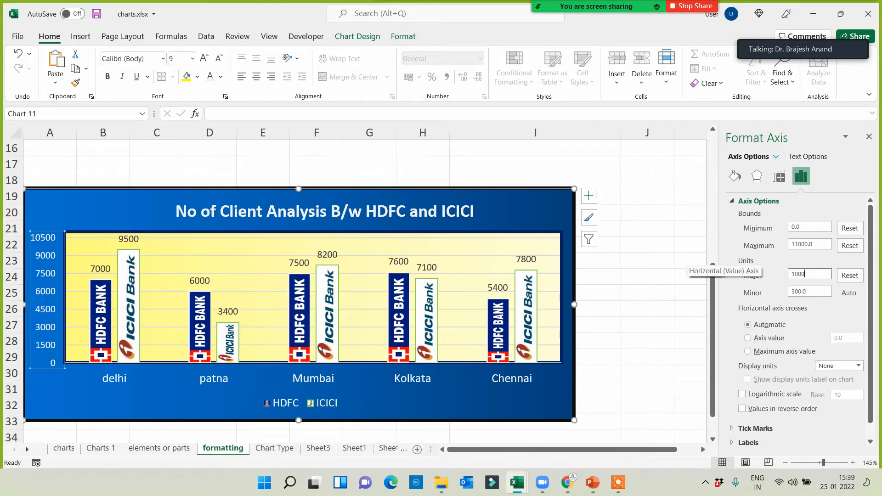
pyautogui.click(659, 319)
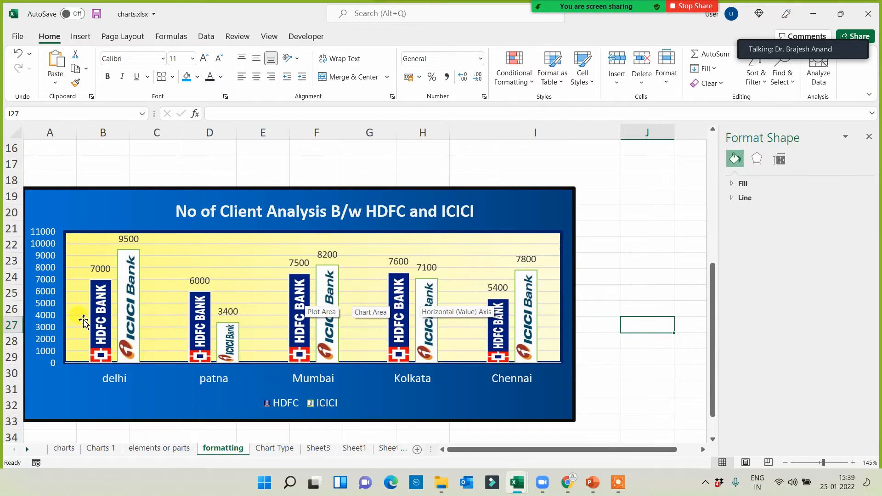
pyautogui.click(616, 282)
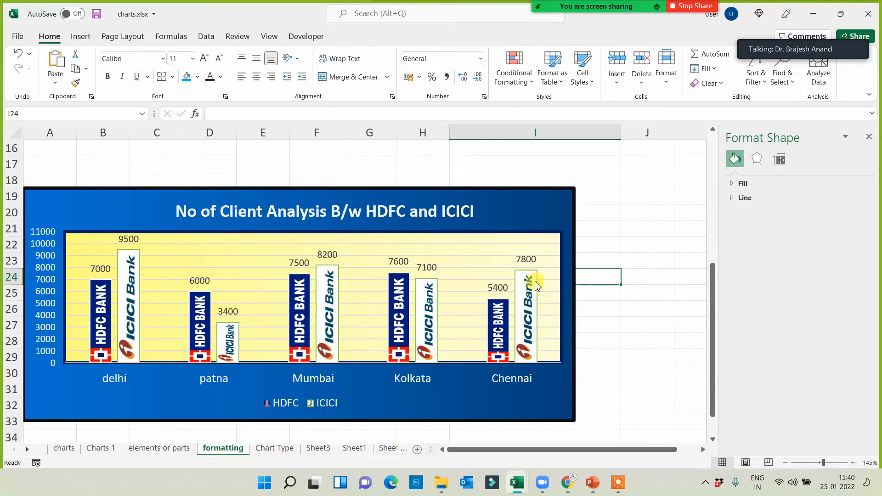
# Apply an upper-right perspective shadow to the ICICI column series.
pyautogui.click(98, 323)
pyautogui.click(130, 313)
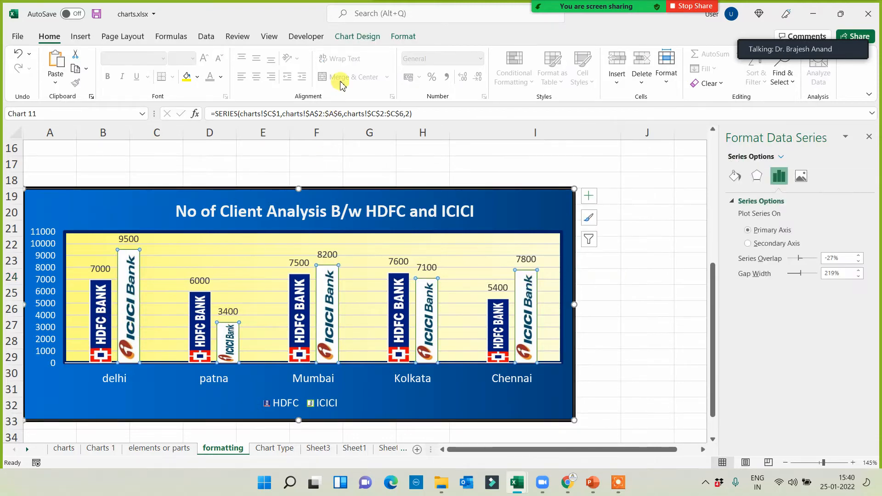
pyautogui.click(400, 37)
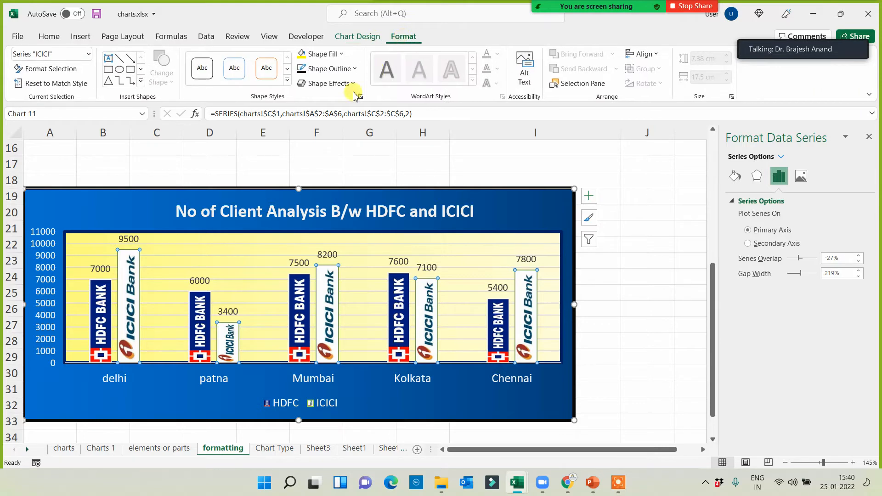
pyautogui.click(354, 84)
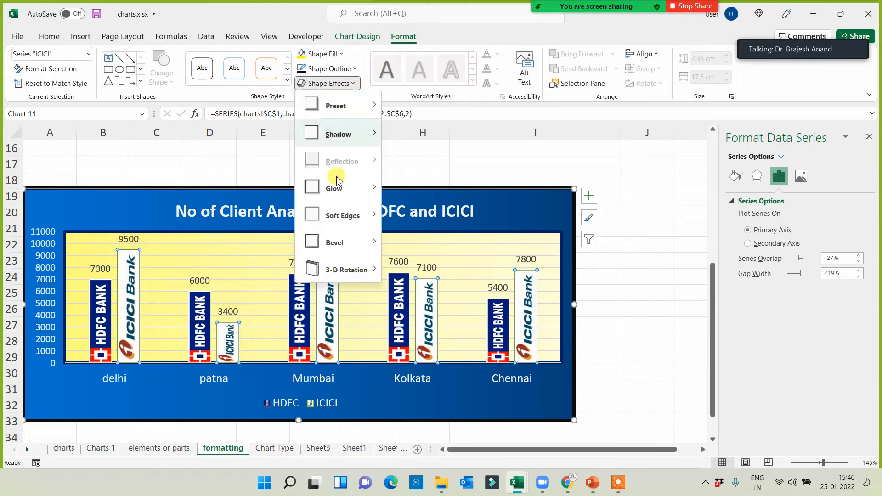
pyautogui.moveTo(333, 188)
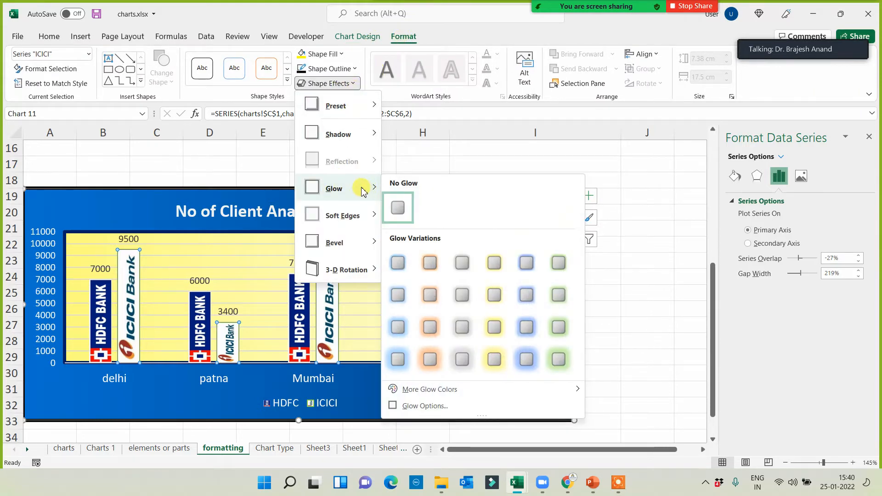
pyautogui.moveTo(363, 136)
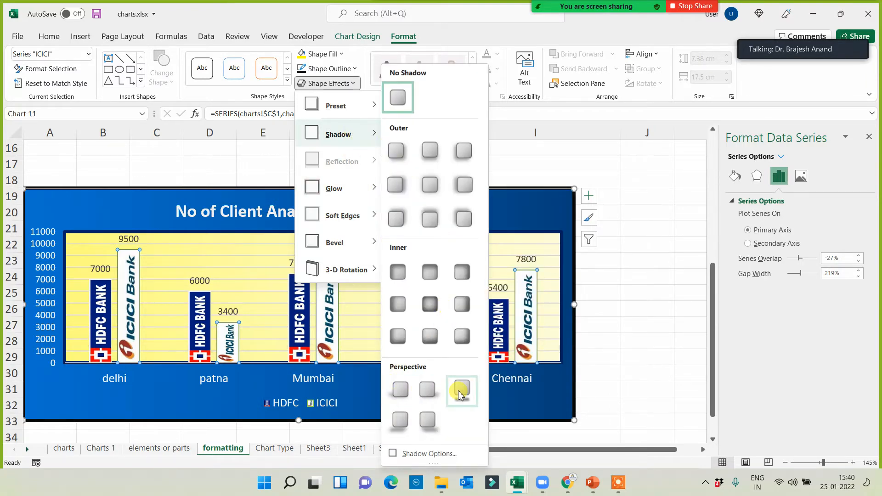
pyautogui.click(417, 394)
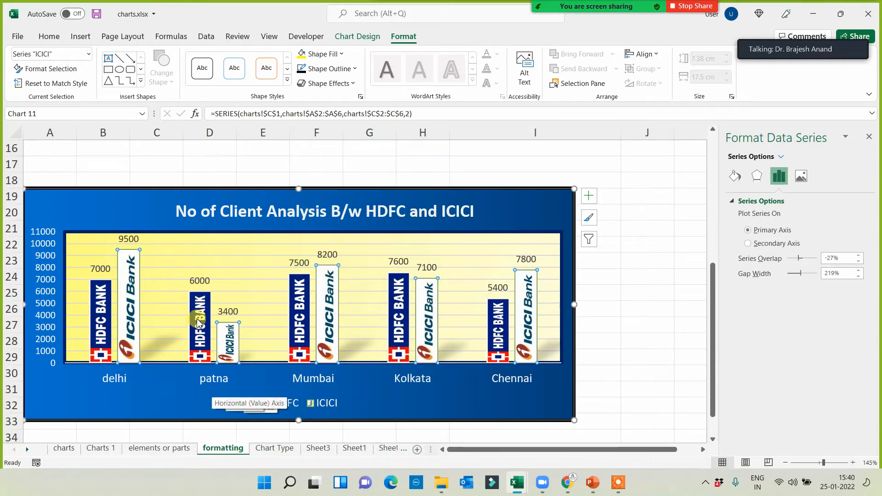
# Apply an upper-right perspective shadow to the HDFC column series.
pyautogui.click(110, 316)
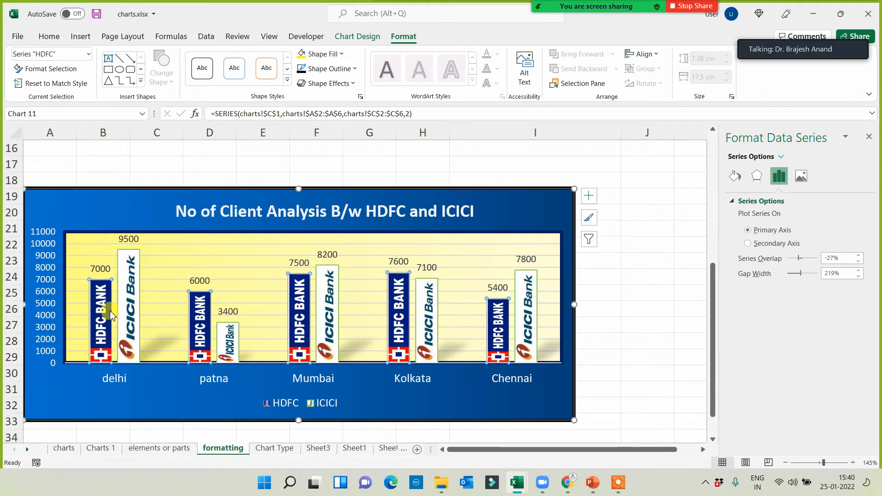
pyautogui.click(348, 83)
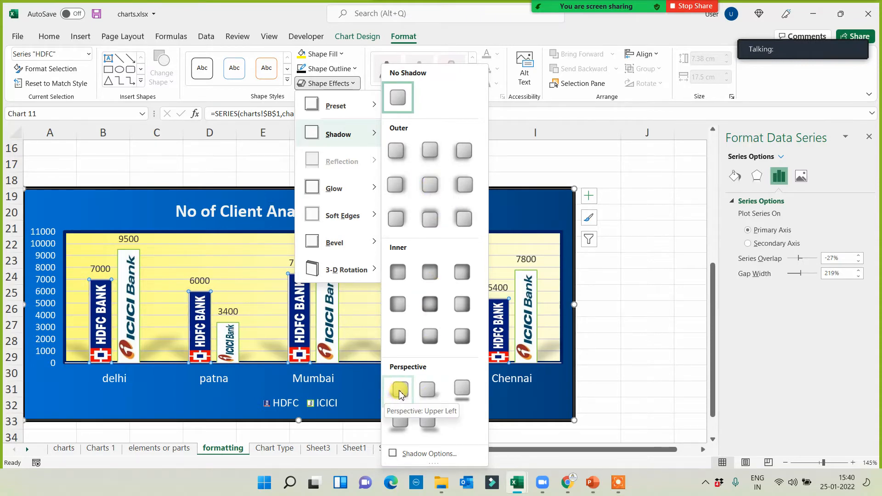
pyautogui.click(428, 389)
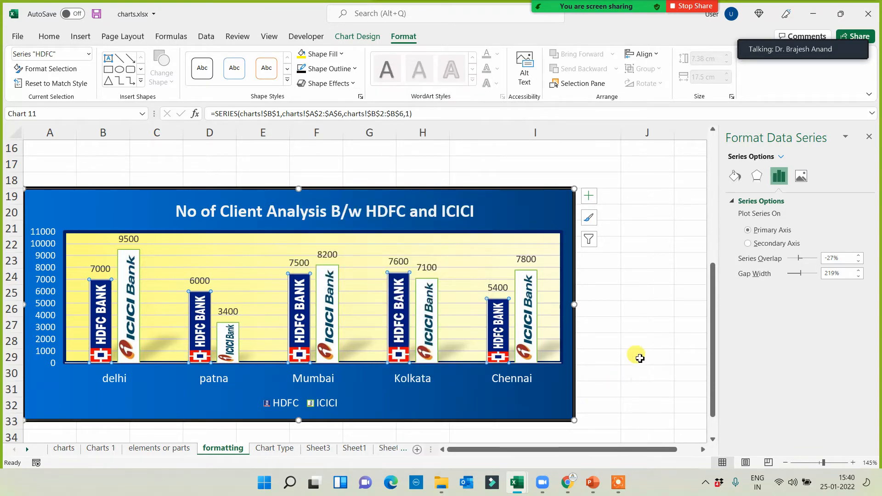
pyautogui.click(645, 324)
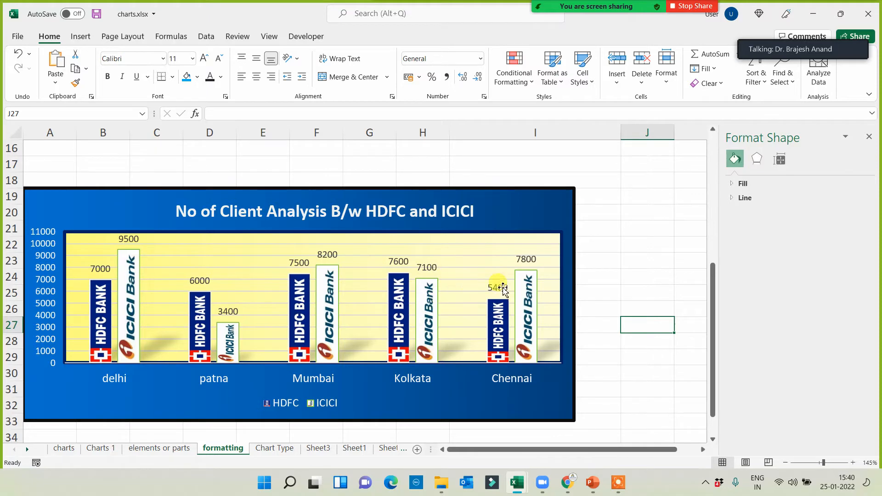
pyautogui.click(661, 283)
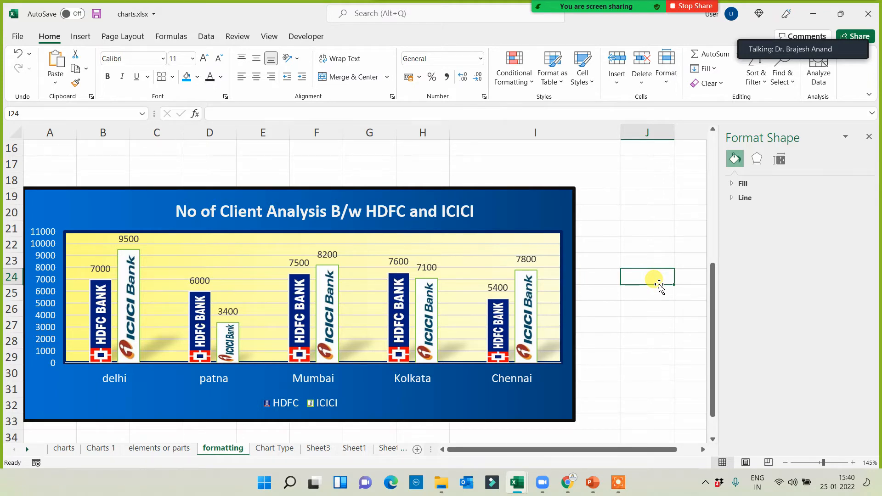
# Fill the "4. Axis Formatting" heading on the charts sheet with blue.
pyautogui.click(70, 452)
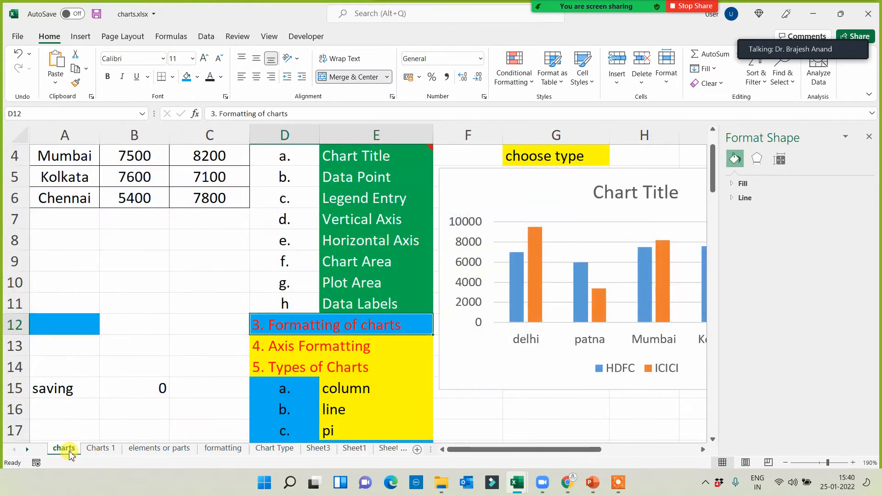
pyautogui.scroll(1, 192, 229)
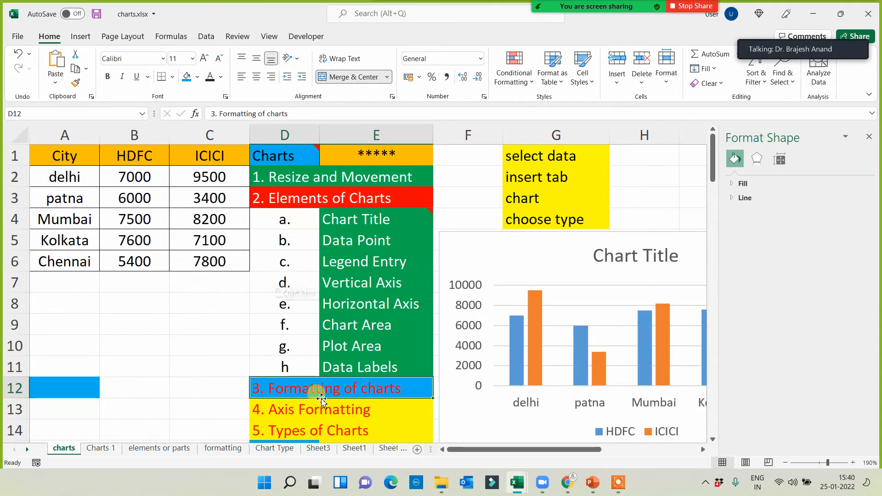
pyautogui.scroll(-1, 323, 394)
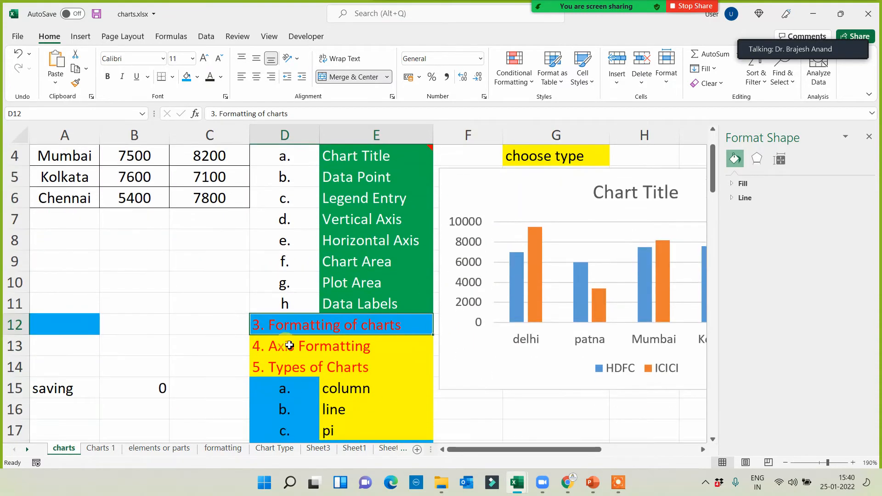
pyautogui.click(267, 345)
pyautogui.click(186, 78)
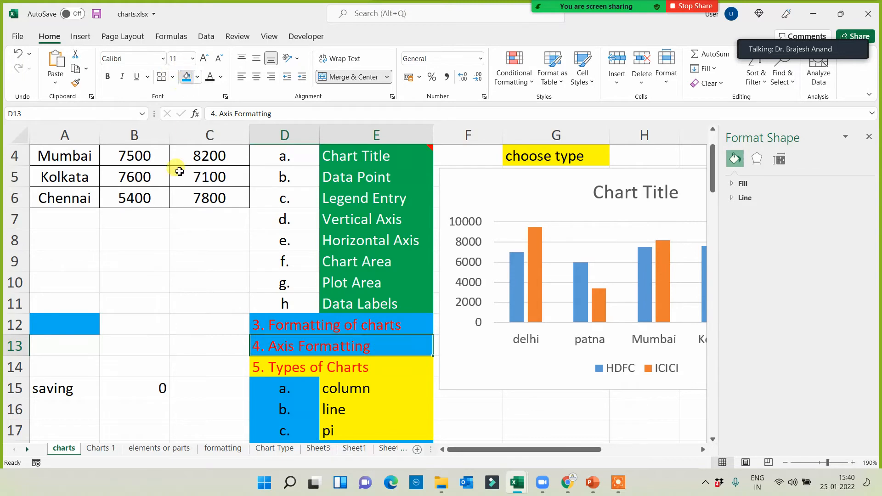
# Clear the "6. Design/format" heading in row 22 and undo the deletion.
pyautogui.scroll(-2, 163, 335)
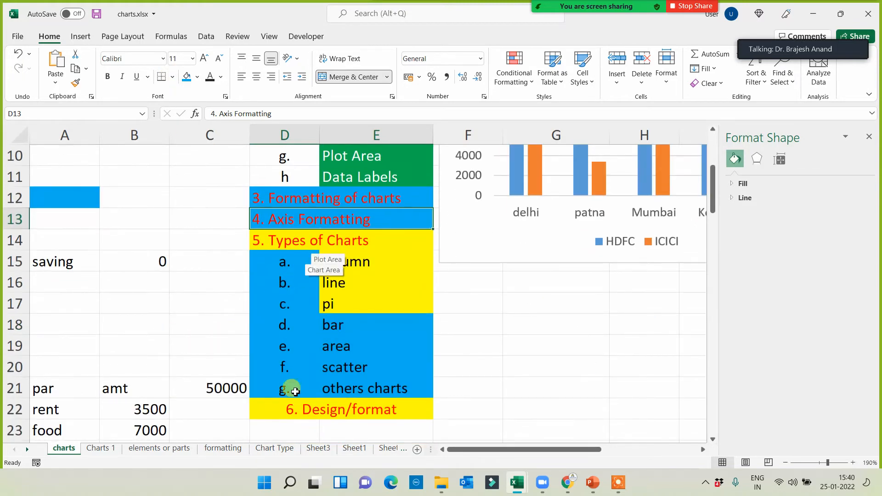
pyautogui.click(300, 413)
pyautogui.press('Delete')
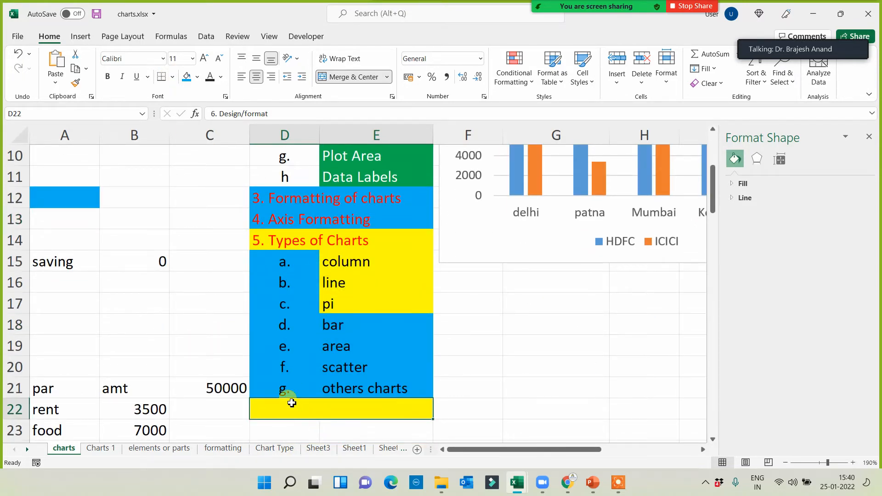
pyautogui.click(272, 244)
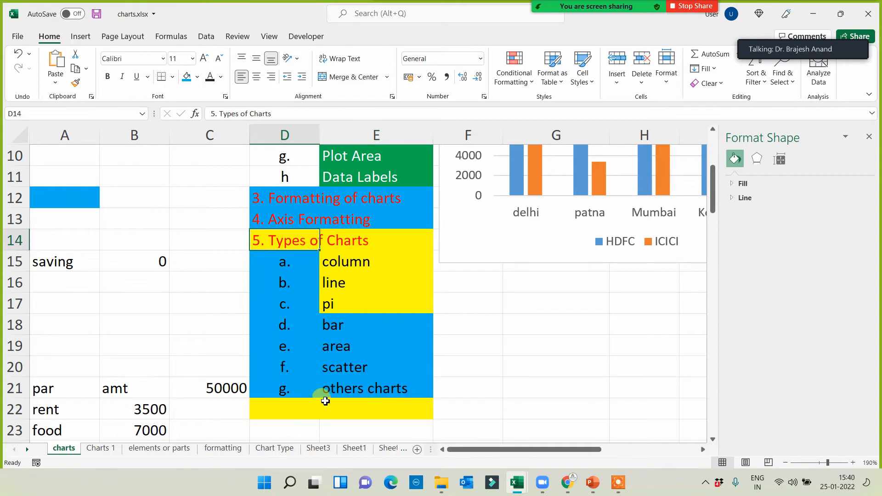
pyautogui.hotkey('ctrl', 'z')
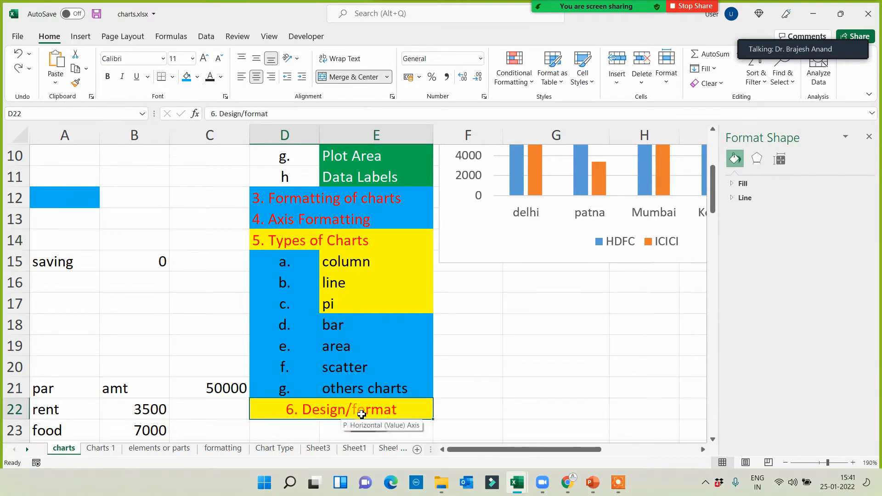
# Clear the "6. Design/format" heading text from row 22 of the charts sheet.
pyautogui.click(308, 198)
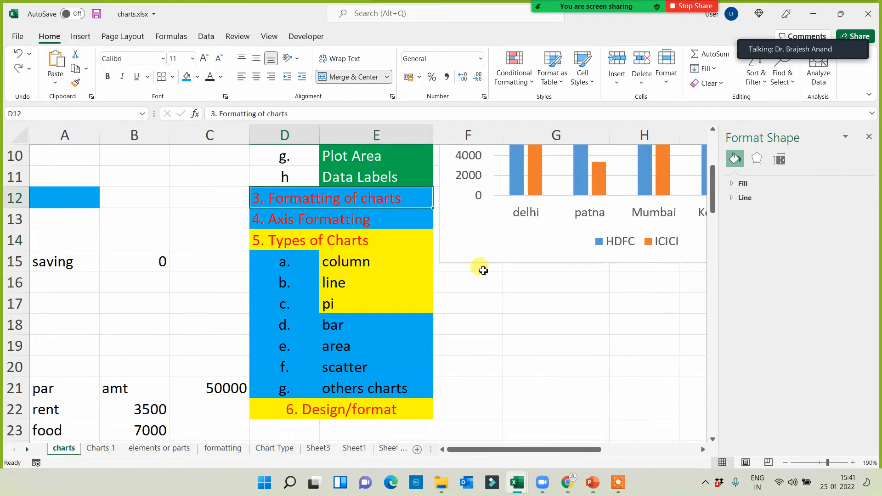
pyautogui.click(508, 232)
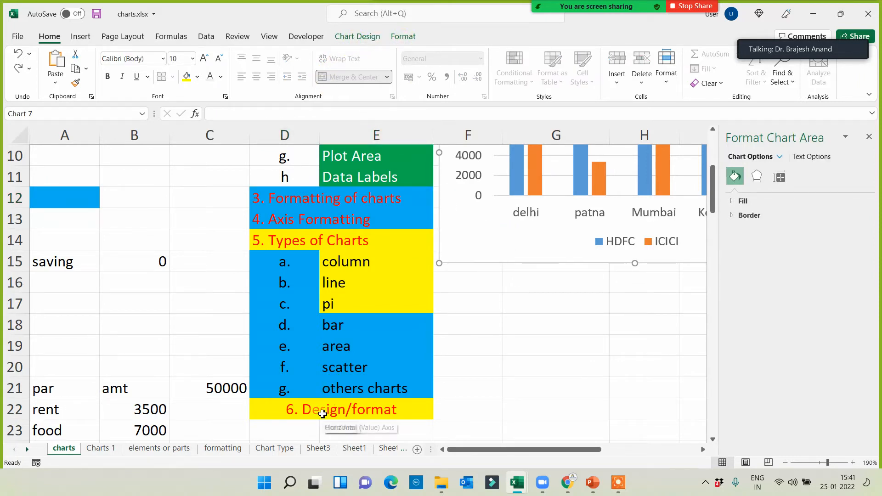
pyautogui.click(344, 408)
pyautogui.press('Delete')
pyautogui.scroll(3, 473, 360)
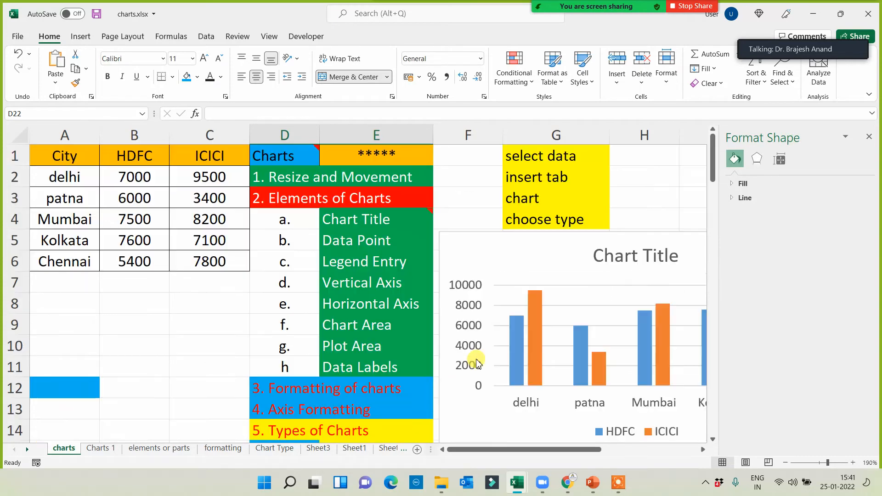
pyautogui.scroll(-2, 448, 368)
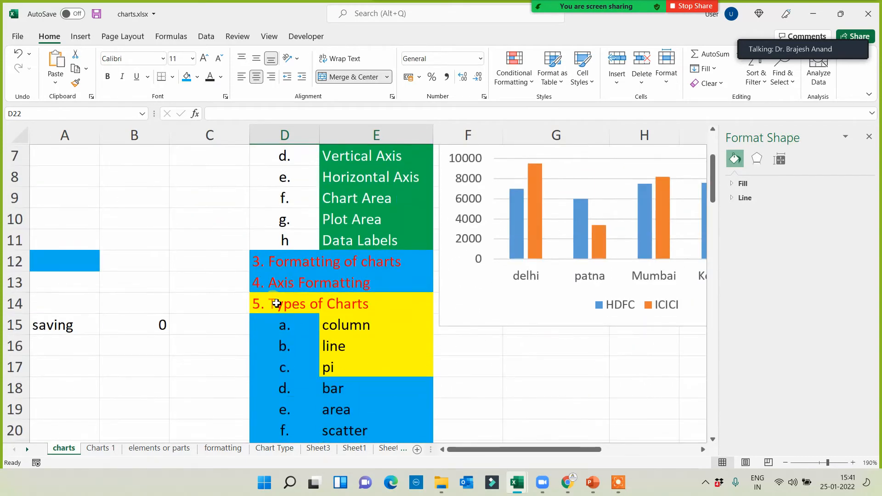
# Delete the existing charts beside the first two zone tables on the Chart Type sheet.
pyautogui.click(276, 304)
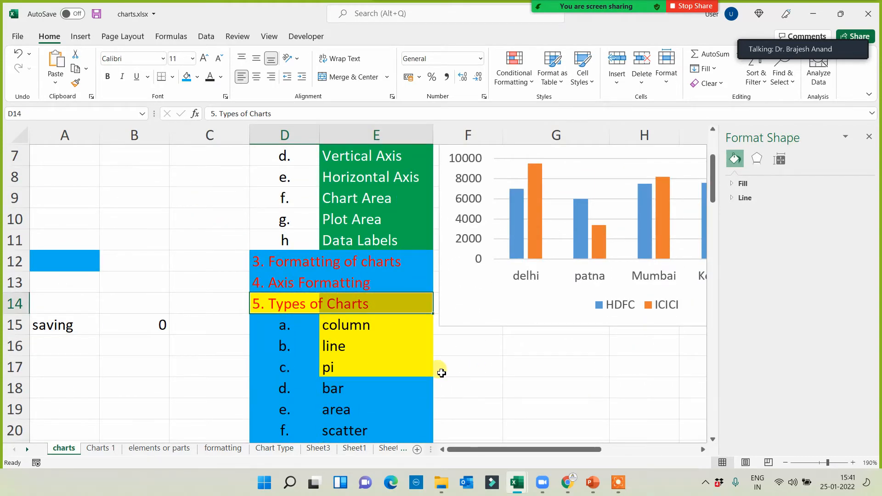
pyautogui.click(271, 448)
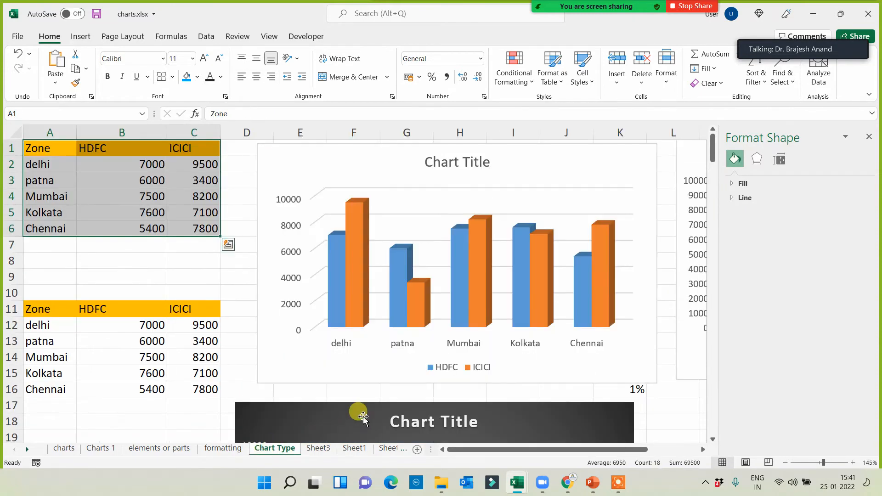
pyautogui.click(269, 360)
pyautogui.press('Delete')
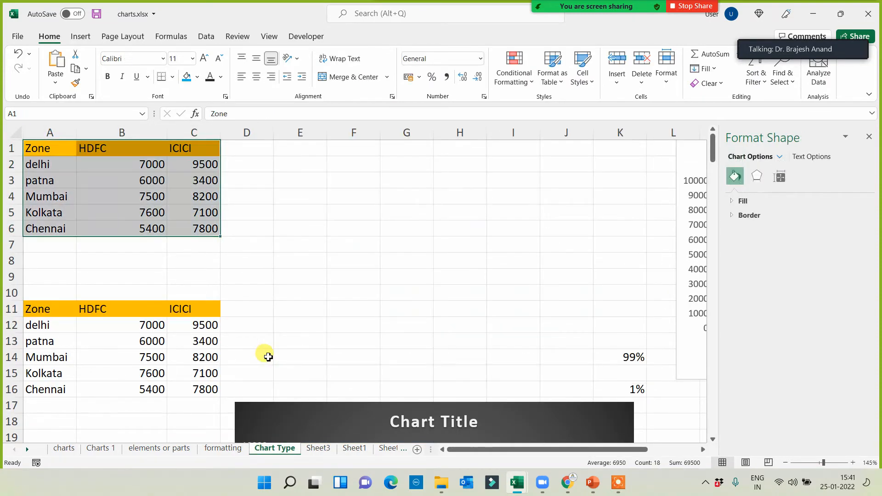
pyautogui.click(263, 417)
pyautogui.press('Delete')
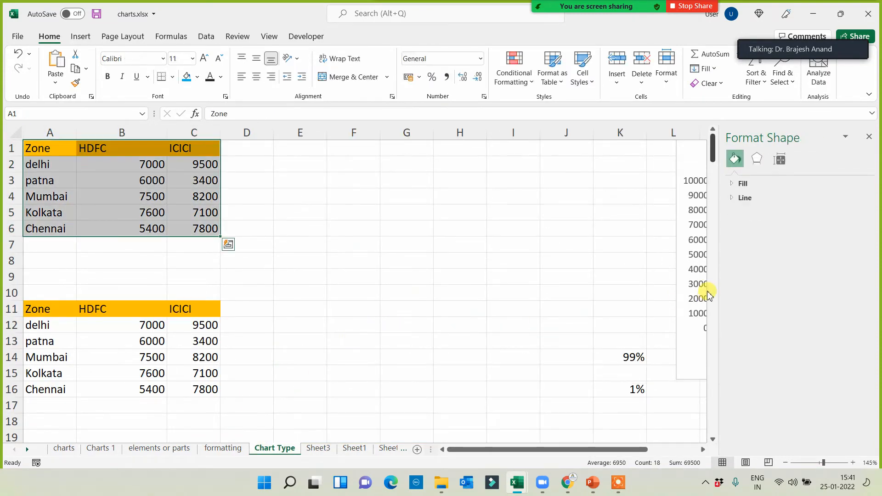
pyautogui.click(682, 291)
pyautogui.press('Delete')
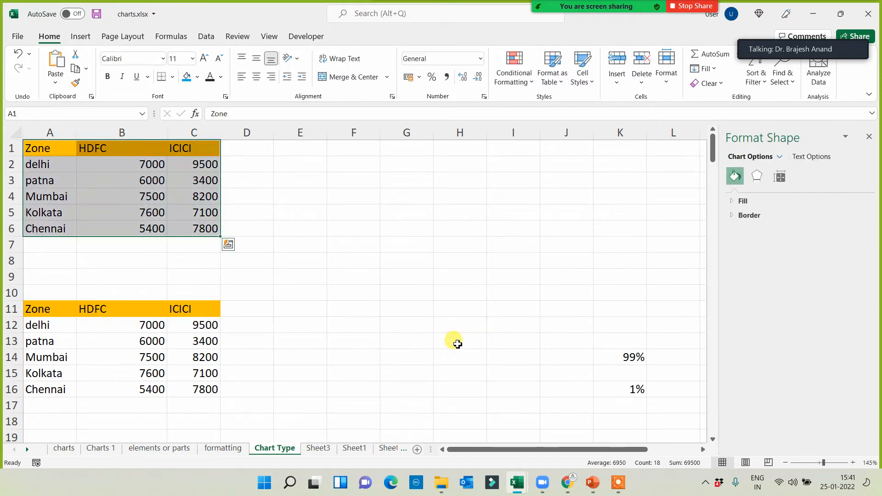
# Delete the line chart beside the table in row 34 and the area chart below it.
pyautogui.scroll(-8, 435, 365)
pyautogui.click(265, 278)
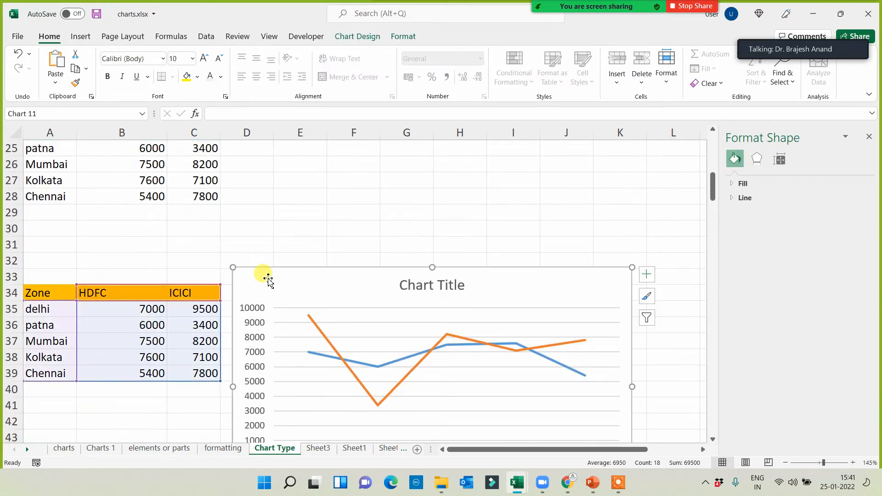
pyautogui.press('Delete')
pyautogui.scroll(-8, 315, 325)
pyautogui.click(325, 154)
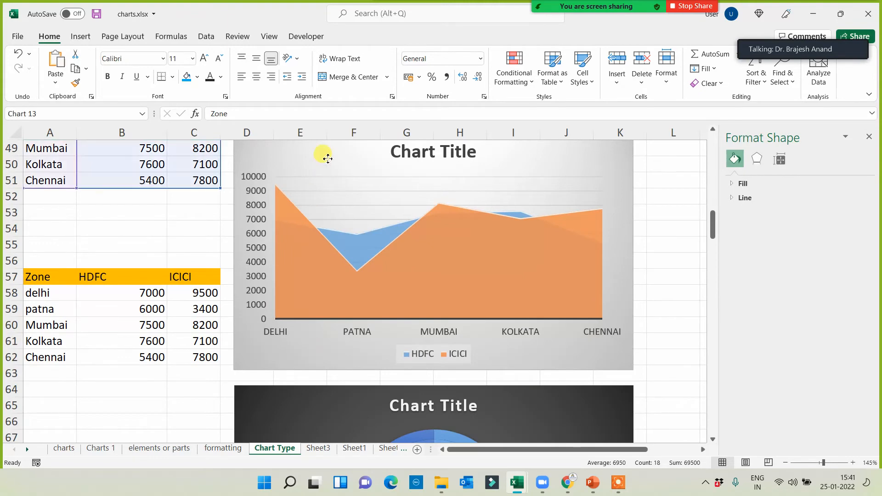
pyautogui.press('Delete')
# Delete the doughnut chart beside the table in row 69 and the party seats pie chart.
pyautogui.scroll(-3, 369, 290)
pyautogui.click(305, 253)
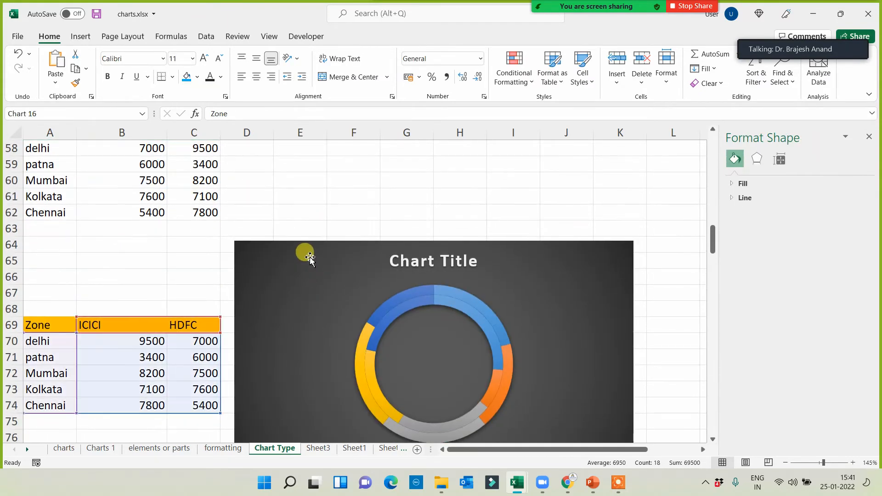
pyautogui.press('Delete')
pyautogui.scroll(-9, 344, 301)
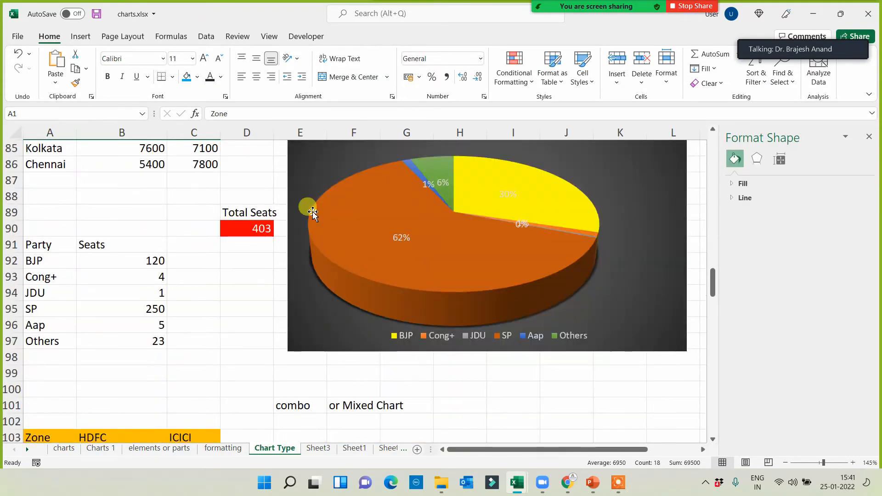
pyautogui.click(296, 174)
pyautogui.press('Delete')
pyautogui.scroll(-4, 366, 315)
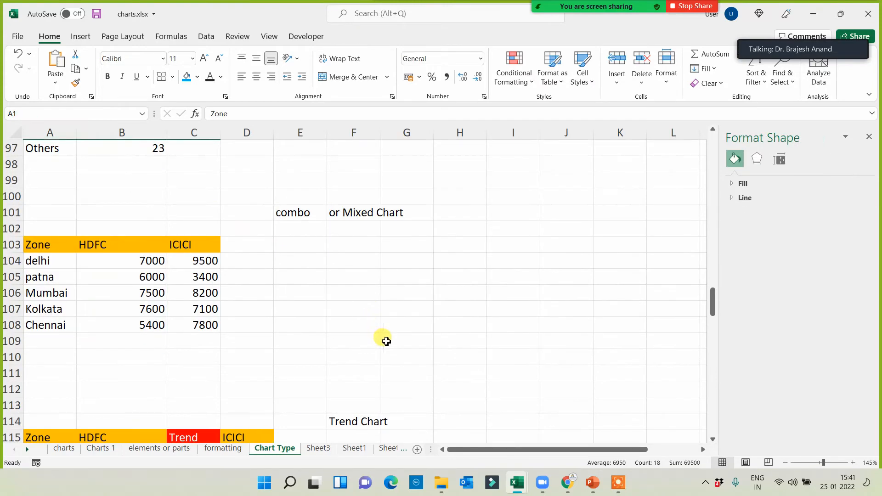
# Insert a 2-D clustered column chart from the first zone table, A1:C6.
pyautogui.scroll(13, 432, 336)
pyautogui.scroll(19, 436, 334)
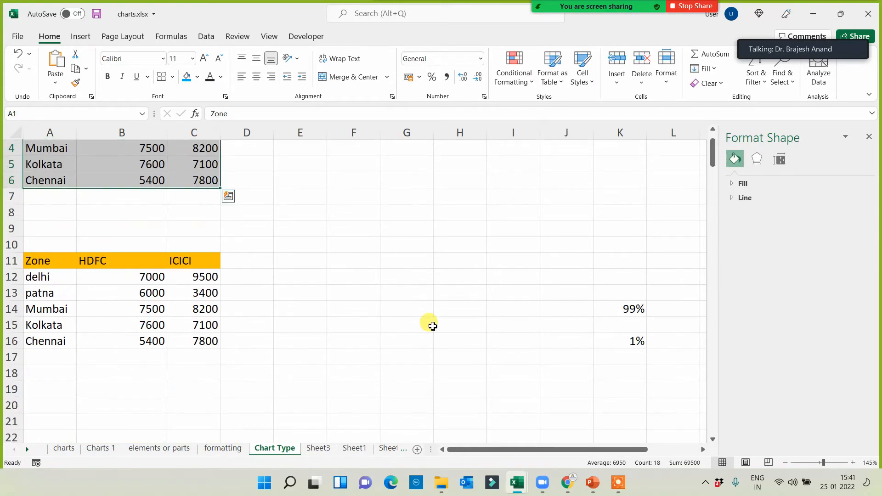
pyautogui.click(365, 253)
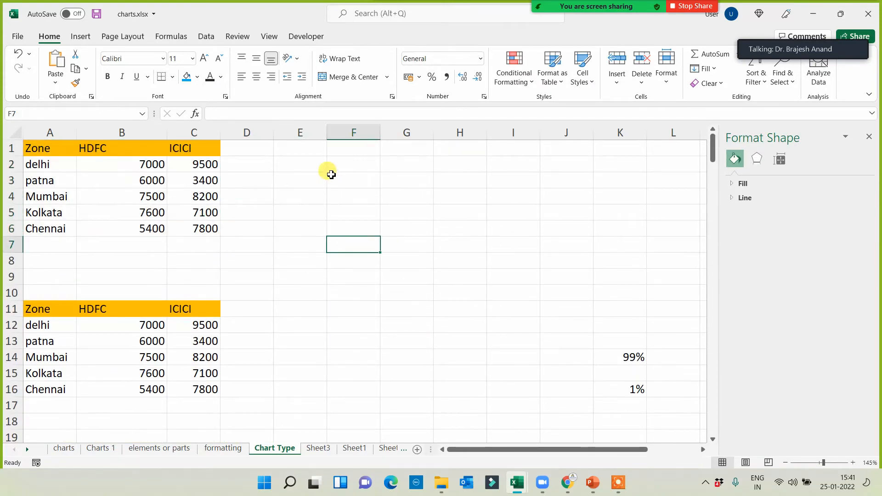
pyautogui.click(325, 171)
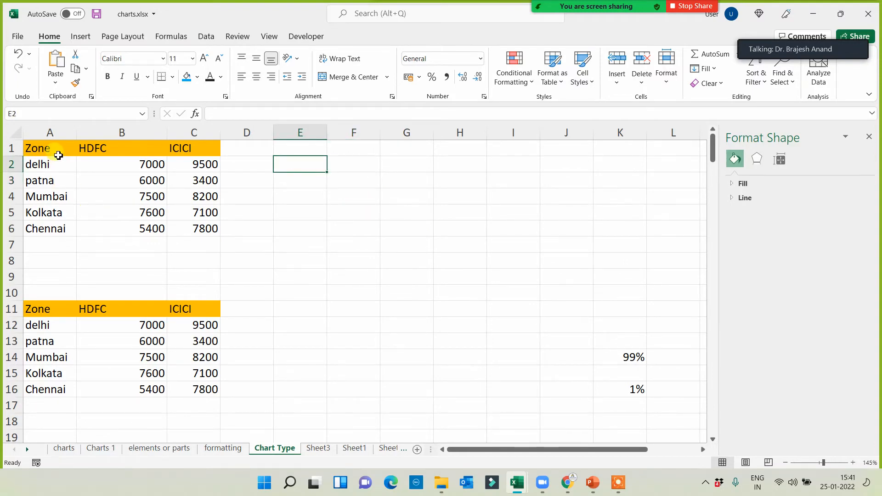
pyautogui.moveTo(58, 155); pyautogui.dragTo(193, 228)
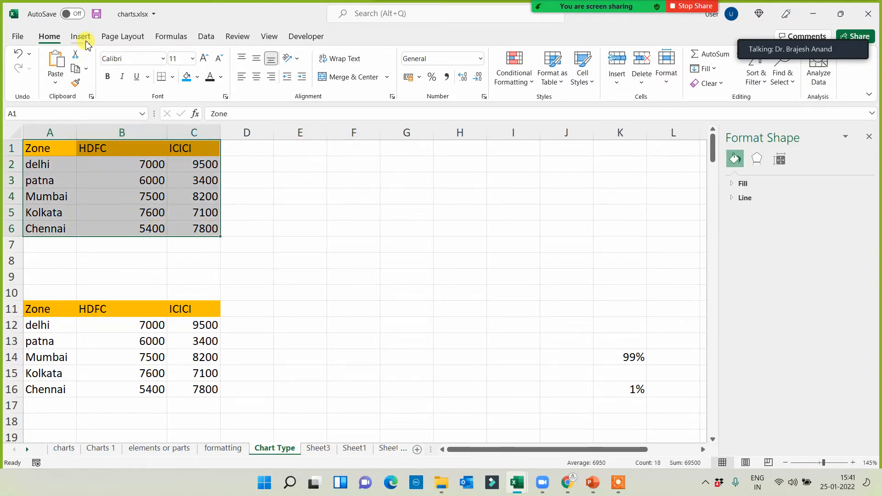
pyautogui.click(86, 43)
pyautogui.click(317, 56)
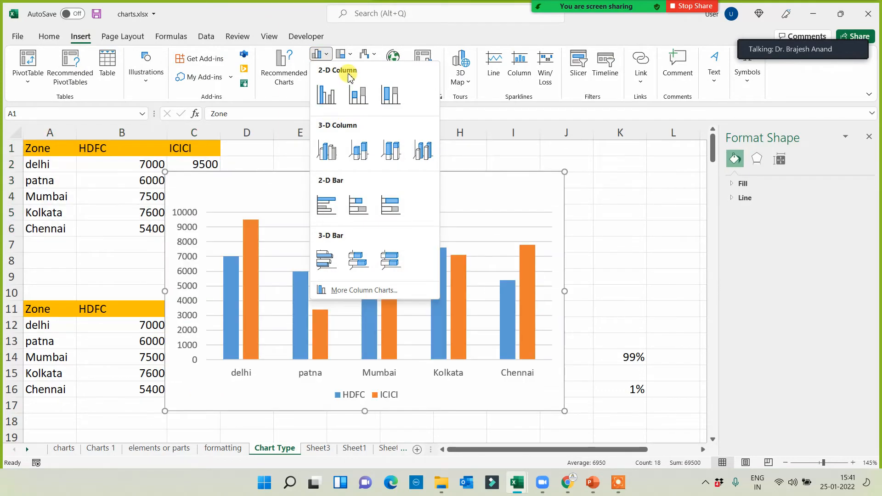
pyautogui.click(331, 104)
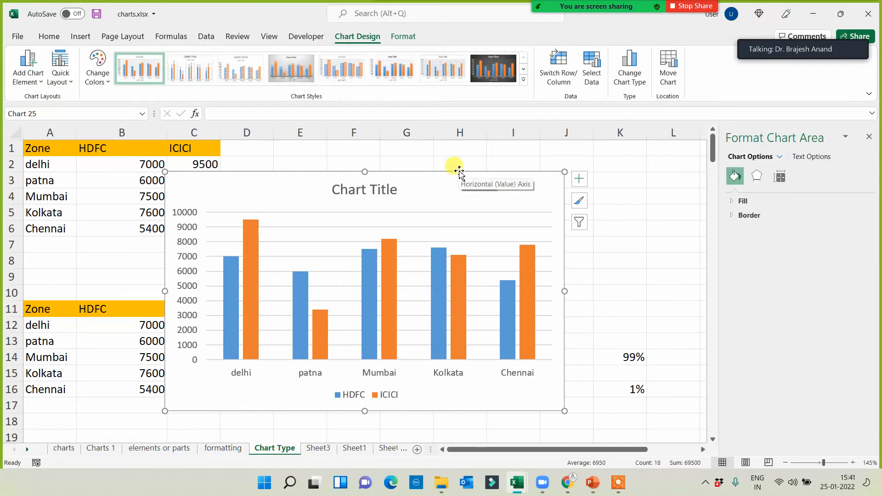
# Restyle the column chart with the dark chart style beside its table, and delete the chart.
pyautogui.moveTo(454, 169); pyautogui.dragTo(537, 155)
pyautogui.click(514, 79)
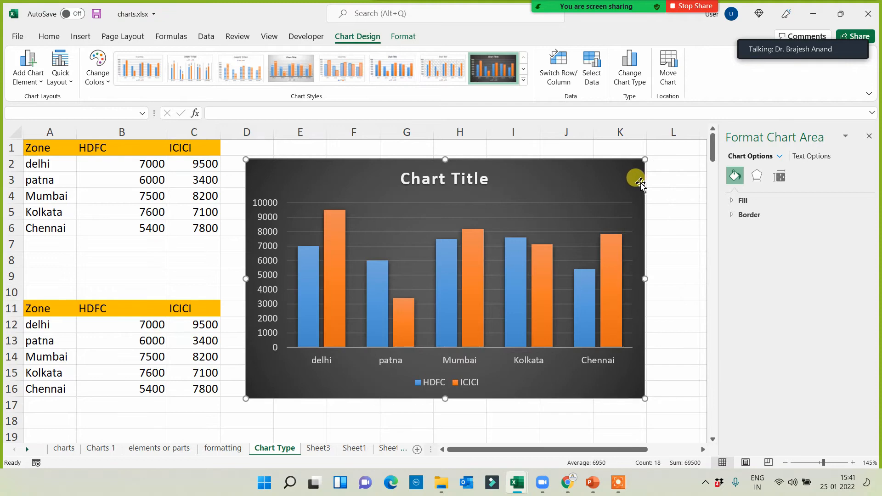
pyautogui.press('Delete')
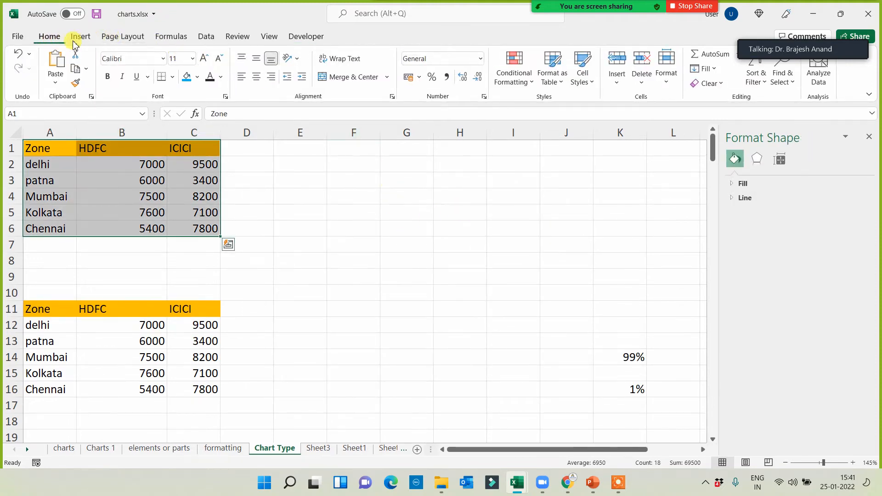
# Try a 2-D stacked column chart of A1:C6 placed beside the table, and delete it.
pyautogui.click(79, 36)
pyautogui.click(318, 55)
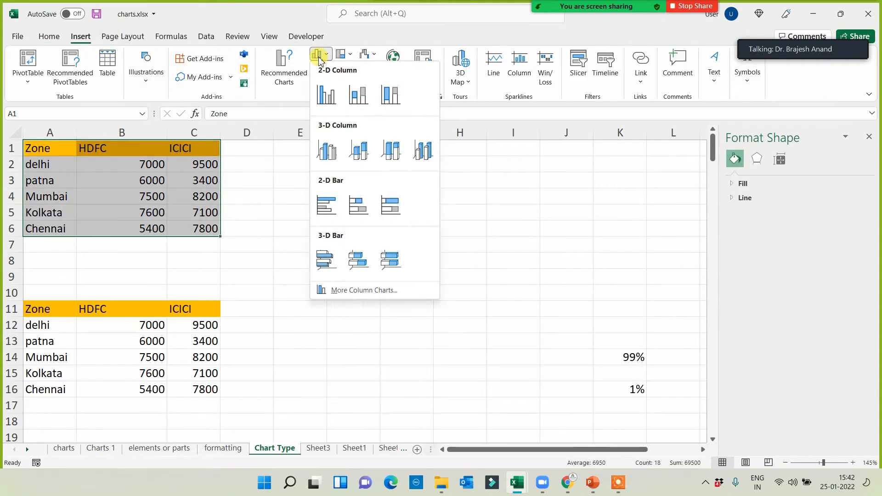
pyautogui.click(364, 106)
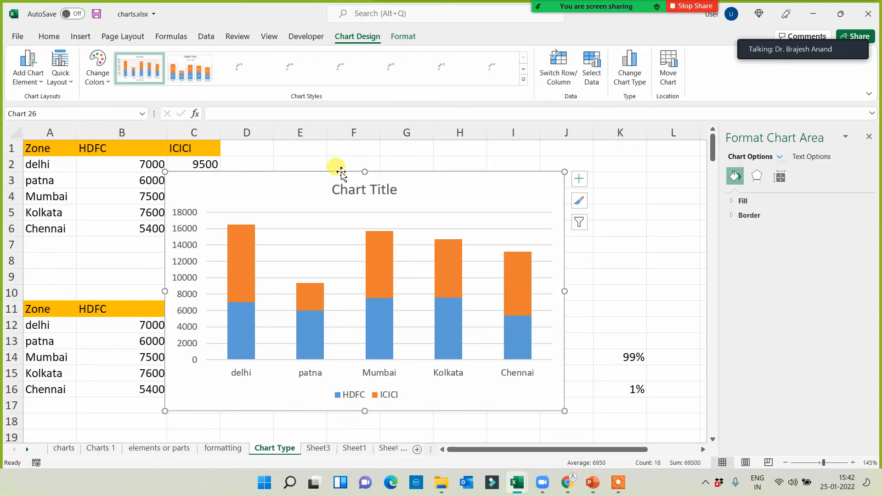
pyautogui.moveTo(326, 177); pyautogui.dragTo(409, 161)
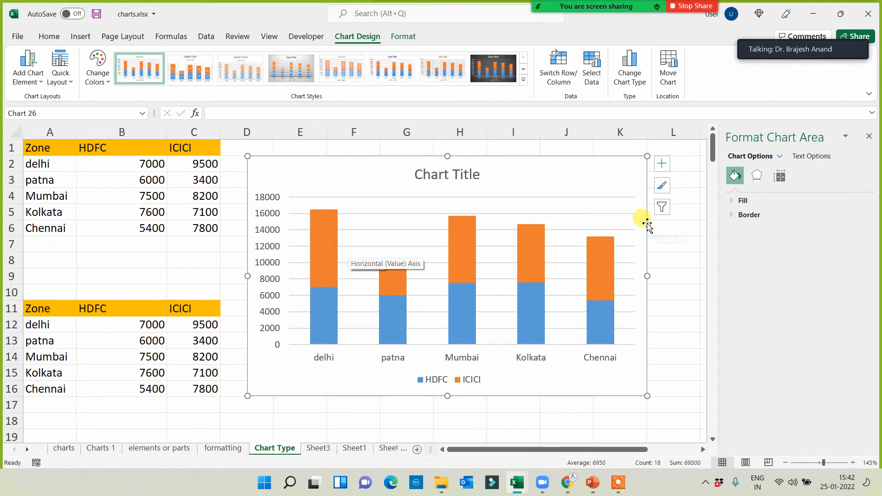
pyautogui.press('Delete')
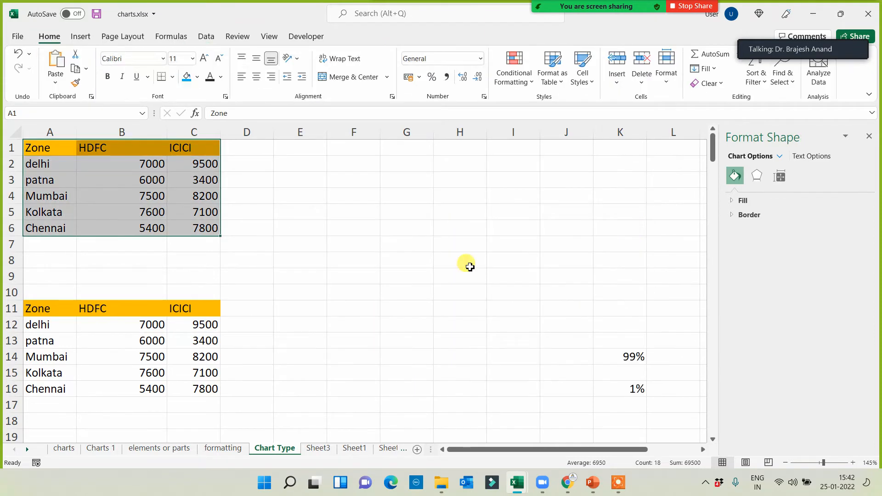
# Insert a 2-D clustered bar chart of A1:C6 beside the table and apply the dark chart style.
pyautogui.click(83, 38)
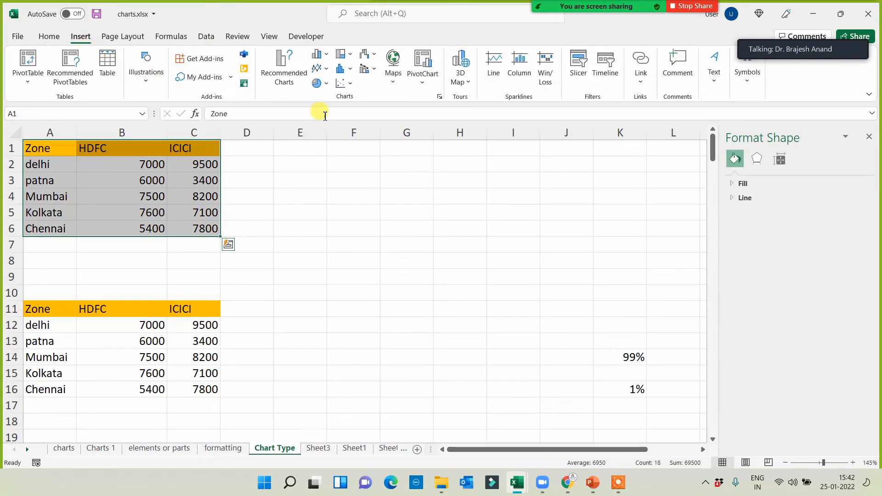
pyautogui.click(321, 56)
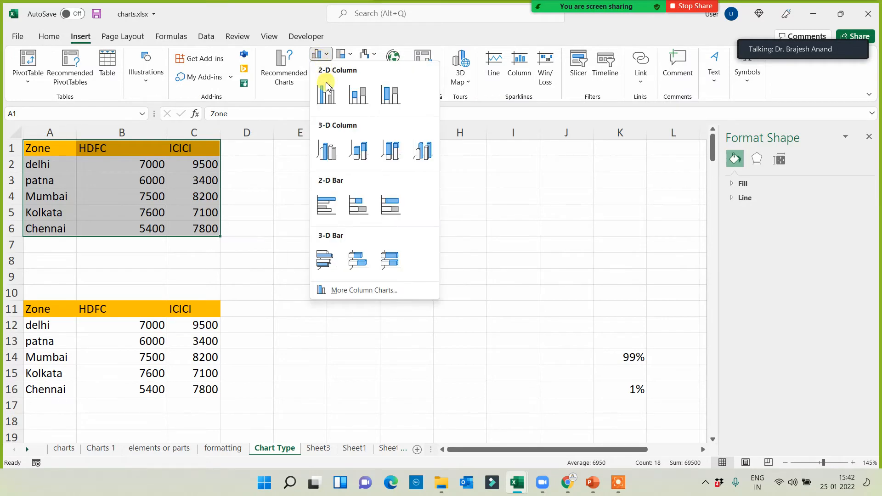
pyautogui.click(326, 205)
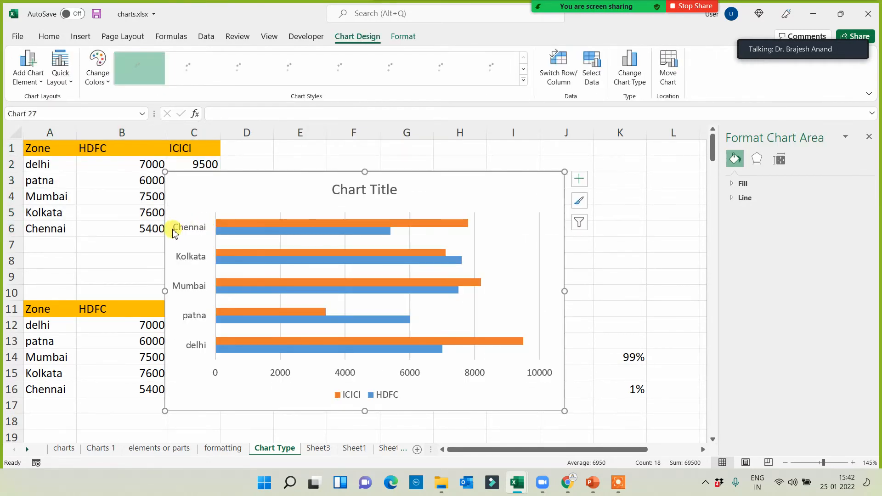
pyautogui.moveTo(168, 236); pyautogui.dragTo(268, 215)
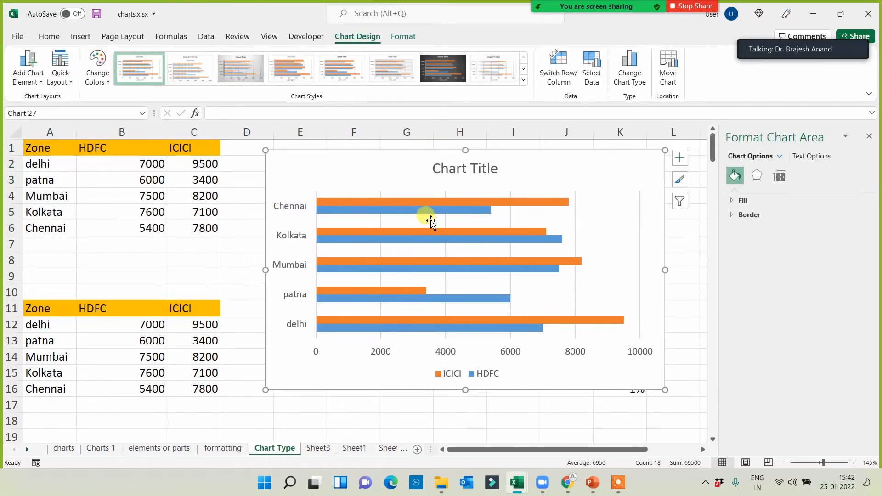
pyautogui.click(441, 69)
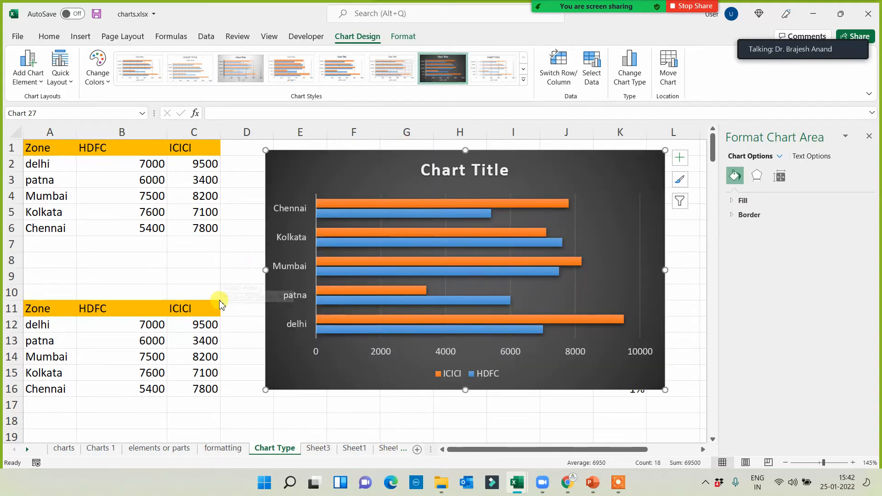
# Insert a 2-D 100% stacked column chart from the second zone table, A11:C16.
pyautogui.scroll(-3, 219, 308)
pyautogui.moveTo(43, 164); pyautogui.dragTo(191, 250)
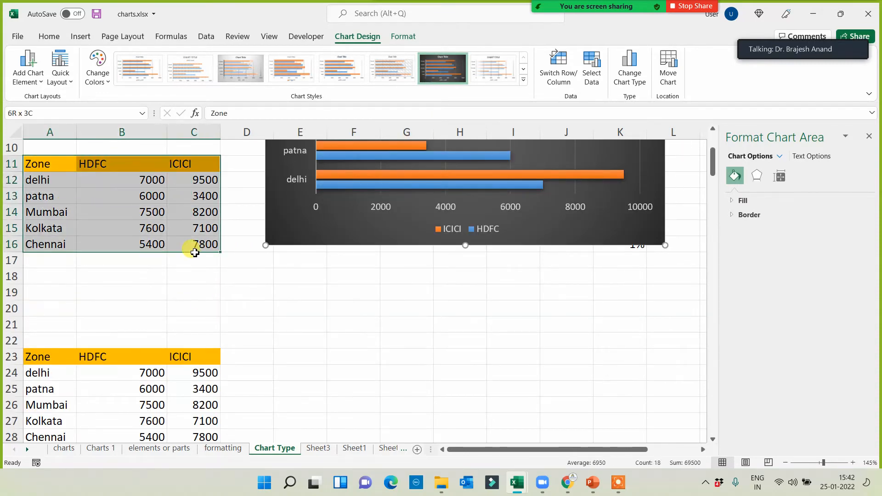
pyautogui.click(81, 37)
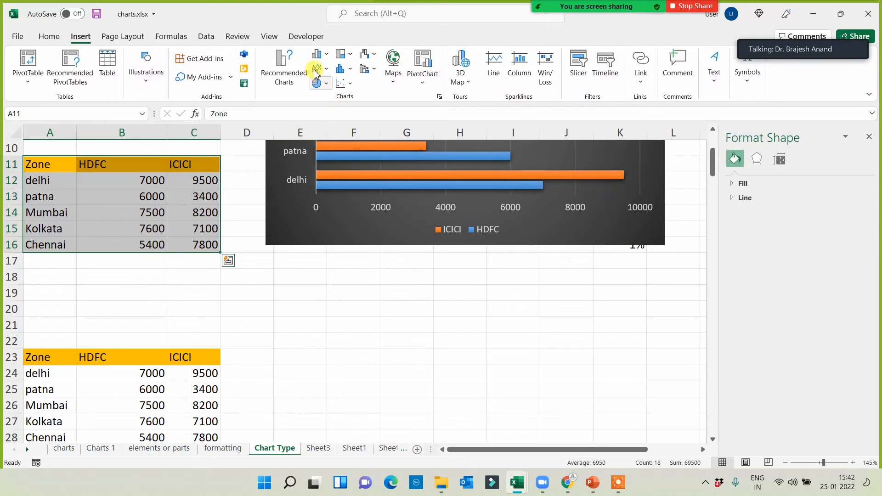
pyautogui.click(321, 55)
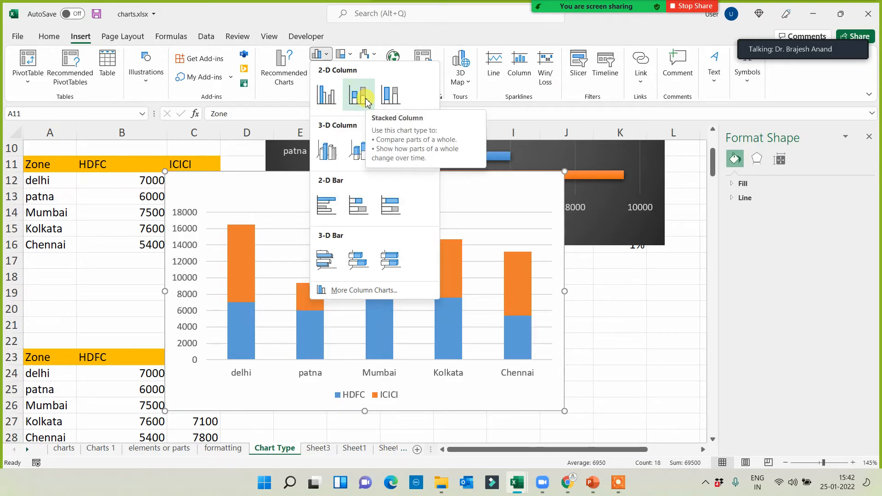
pyautogui.click(388, 93)
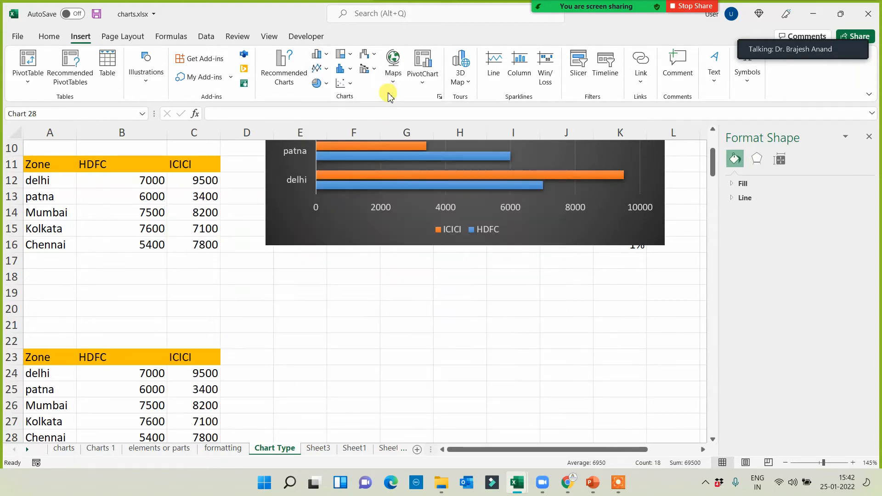
# Place the 100% stacked column chart directly below the dark clustered bar chart, beside the tables.
pyautogui.moveTo(172, 275); pyautogui.dragTo(266, 352)
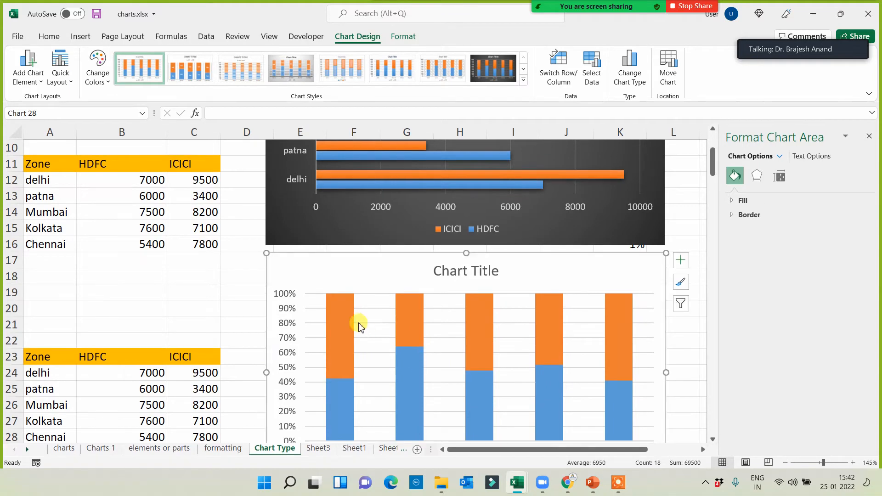
# Insert a 2-D clustered column chart of A34:C39 and place it beside that table, below the 100% stacked column chart.
pyautogui.scroll(-5, 386, 376)
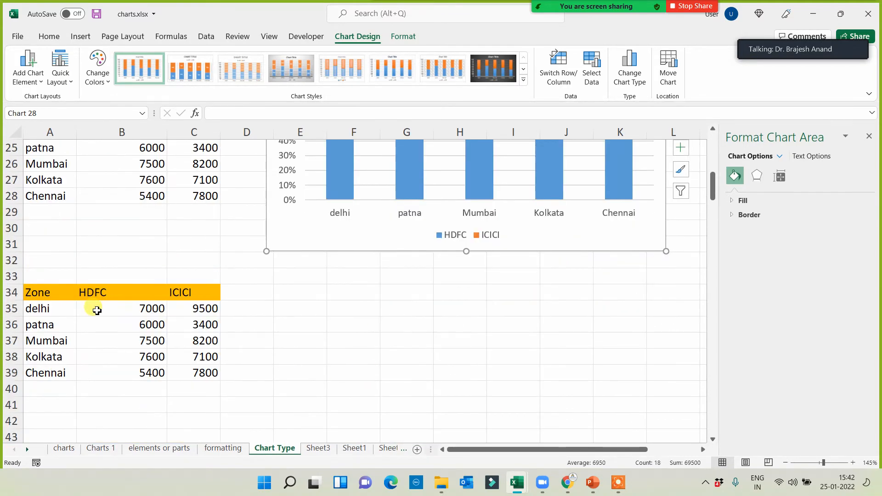
pyautogui.moveTo(44, 294); pyautogui.dragTo(202, 373)
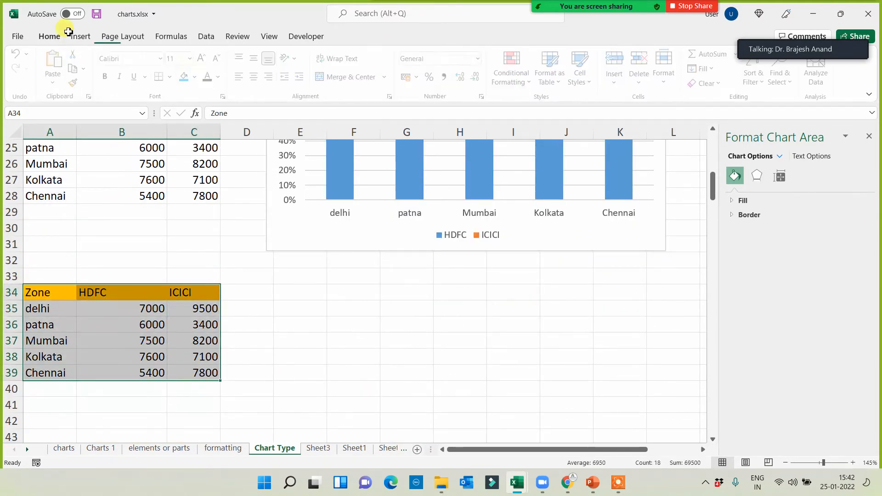
pyautogui.click(79, 36)
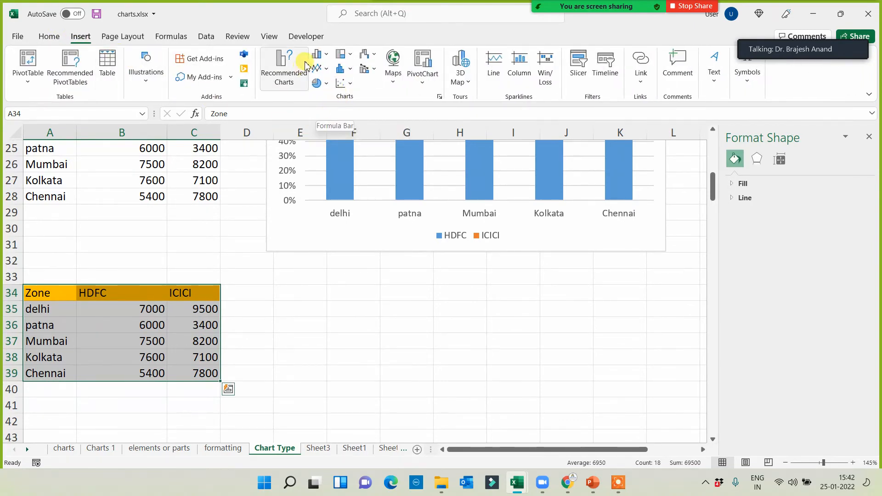
pyautogui.click(320, 54)
pyautogui.click(329, 95)
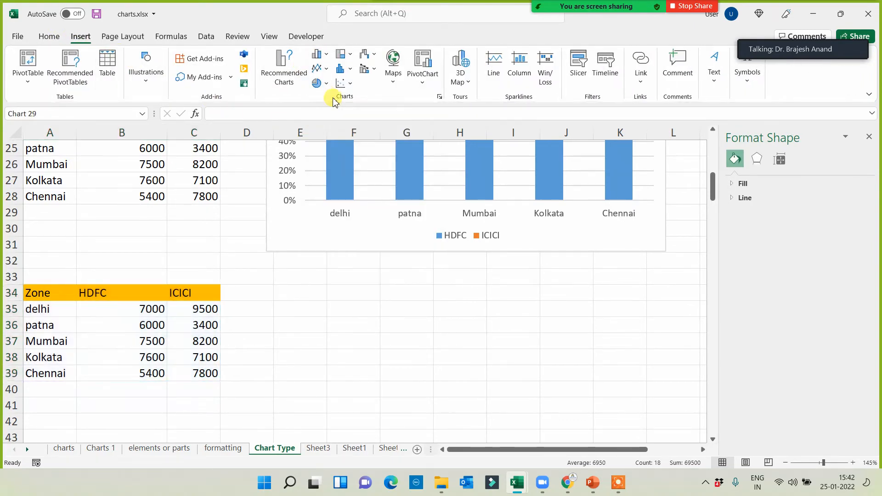
pyautogui.moveTo(171, 231); pyautogui.dragTo(270, 316)
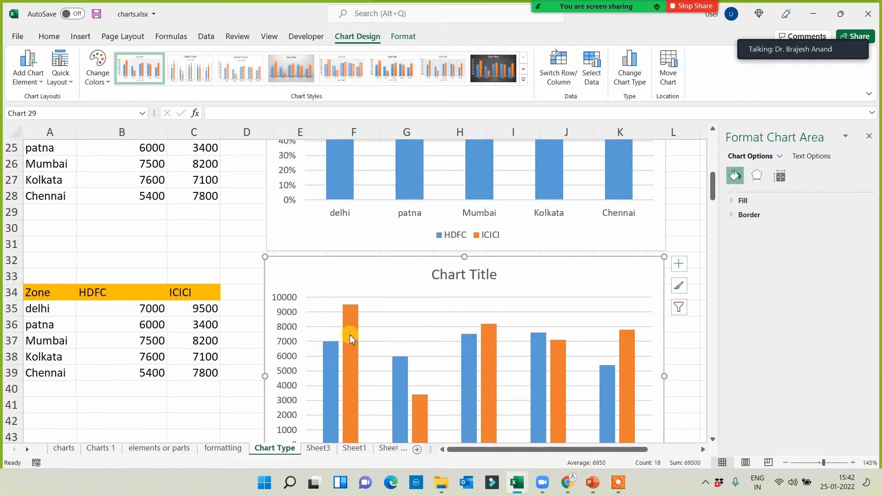
# Insert a 2-D line chart of A46:C51 and place it beside that table, below the clustered column chart.
pyautogui.scroll(-2, 420, 327)
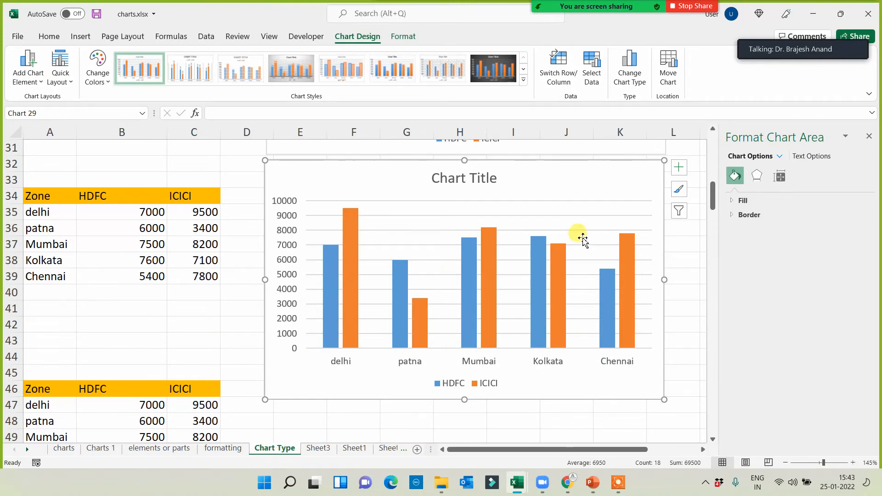
pyautogui.scroll(-4, 457, 282)
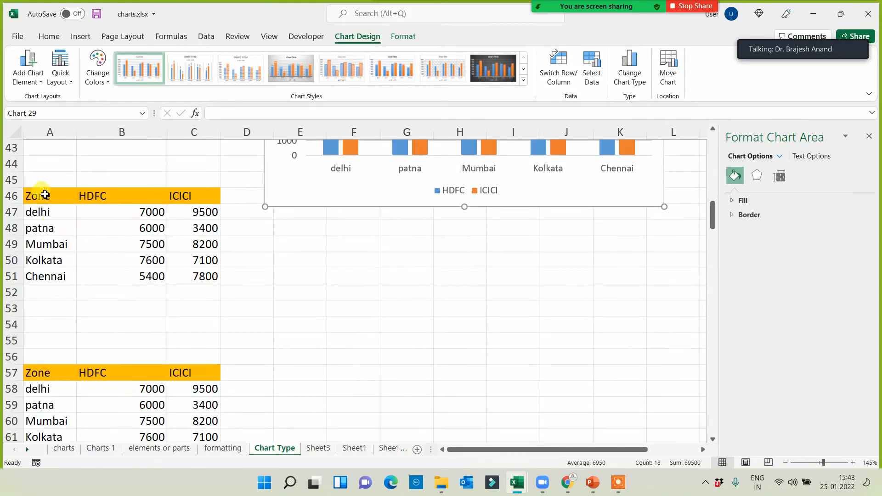
pyautogui.moveTo(44, 195); pyautogui.dragTo(201, 271)
pyautogui.click(82, 38)
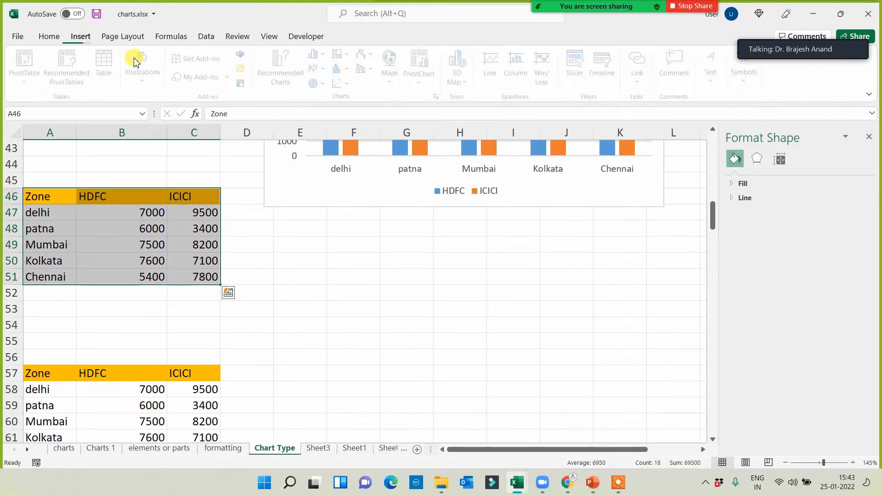
pyautogui.click(320, 69)
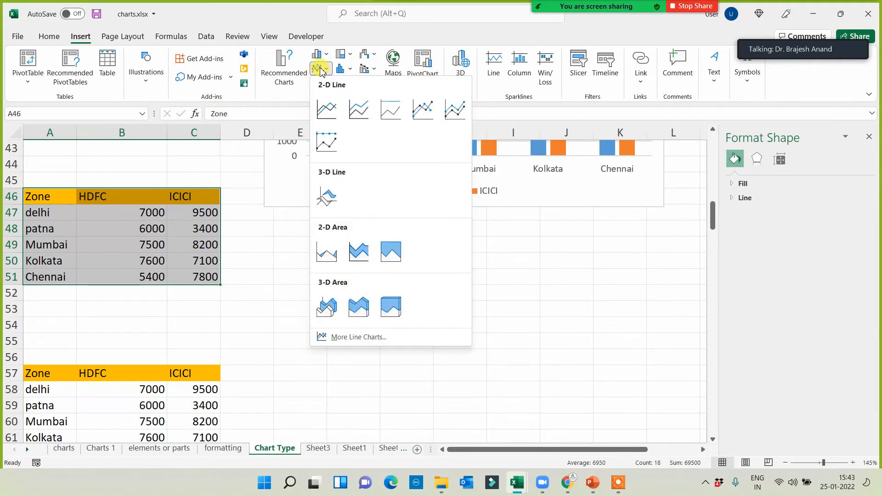
pyautogui.click(335, 113)
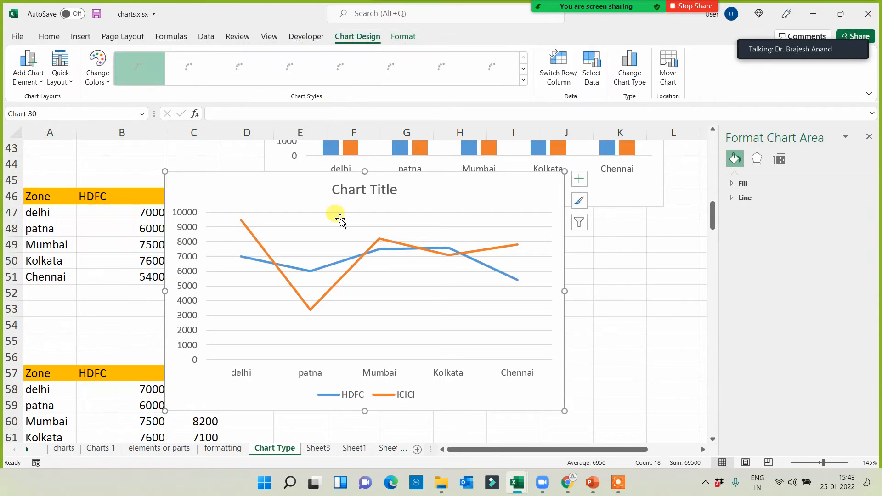
pyautogui.moveTo(168, 330)
pyautogui.mouseDown()
pyautogui.moveTo(272, 378)
pyautogui.moveTo(259, 366)
pyautogui.moveTo(290, 375)
pyautogui.mouseUp()
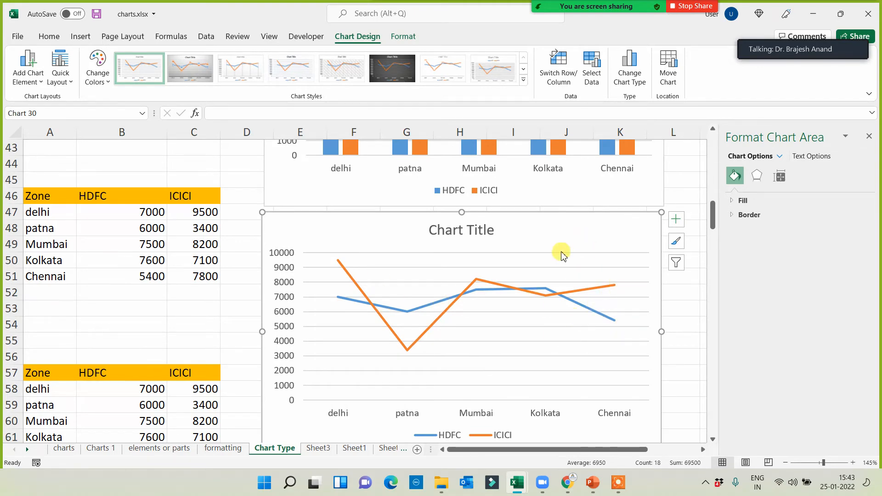
# Switch to Chrome, search for "worldometer india" in the YouTube tab, and open the first India COVID statistics result.
pyautogui.click(568, 482)
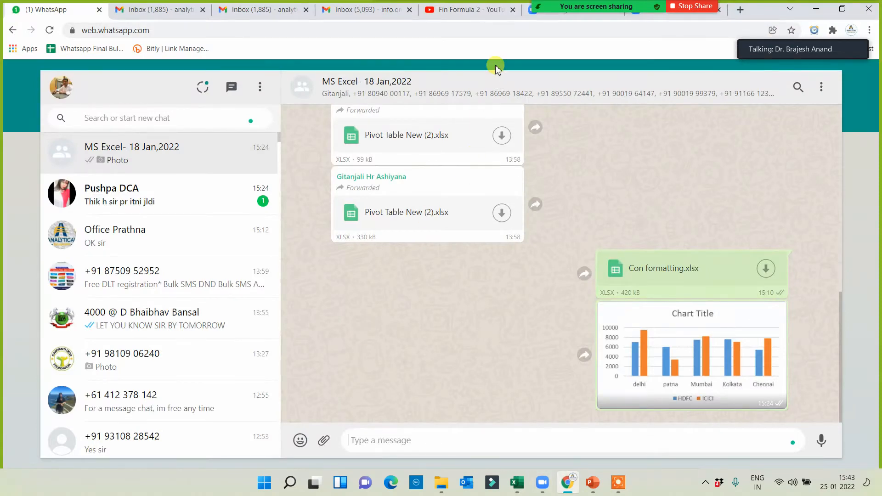
pyautogui.click(494, 13)
pyautogui.click(200, 31)
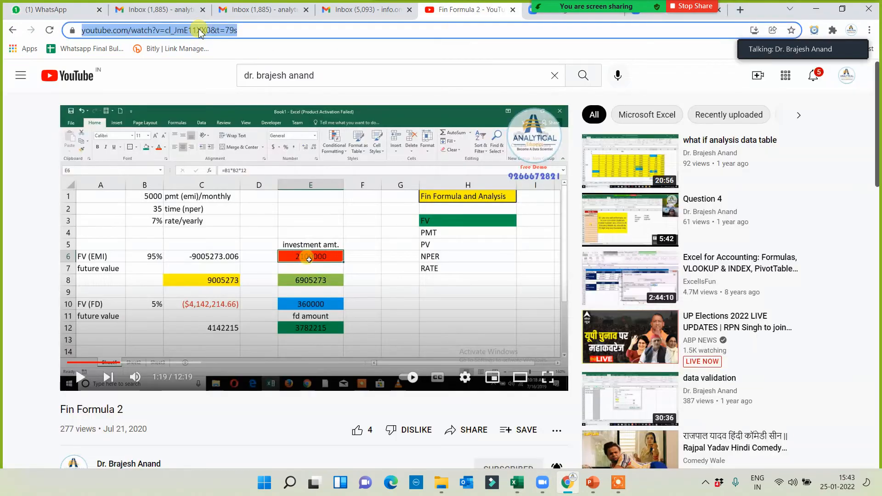
pyautogui.write('worldometer india')
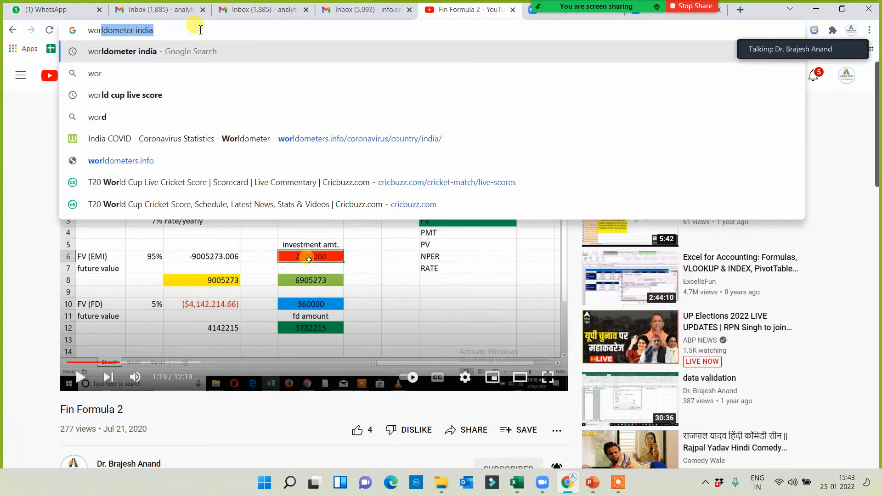
pyautogui.click(129, 53)
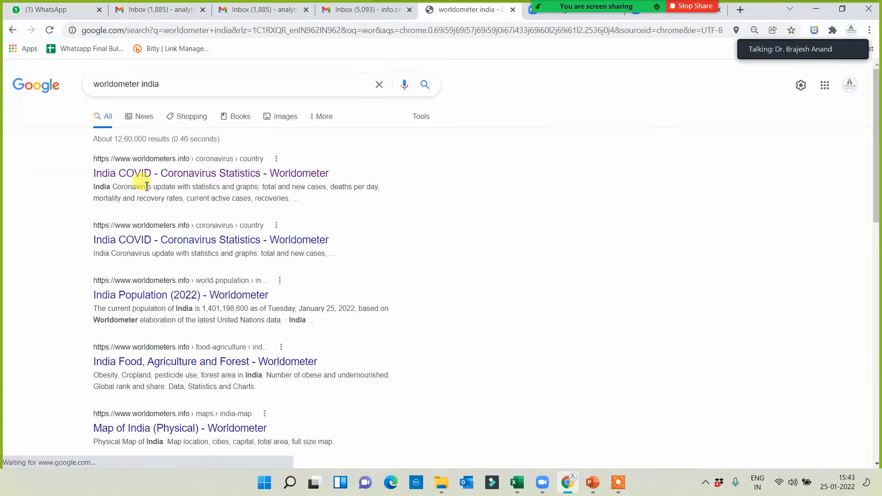
pyautogui.click(154, 184)
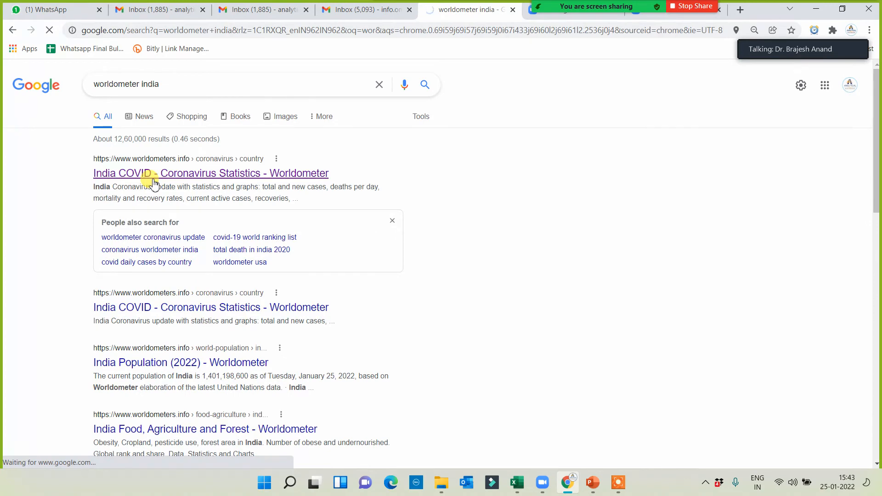
# Examine the India COVID charts for total cases, daily new cases, active cases, daily deaths, and new cases versus new recoveries.
pyautogui.scroll(-15, 312, 283)
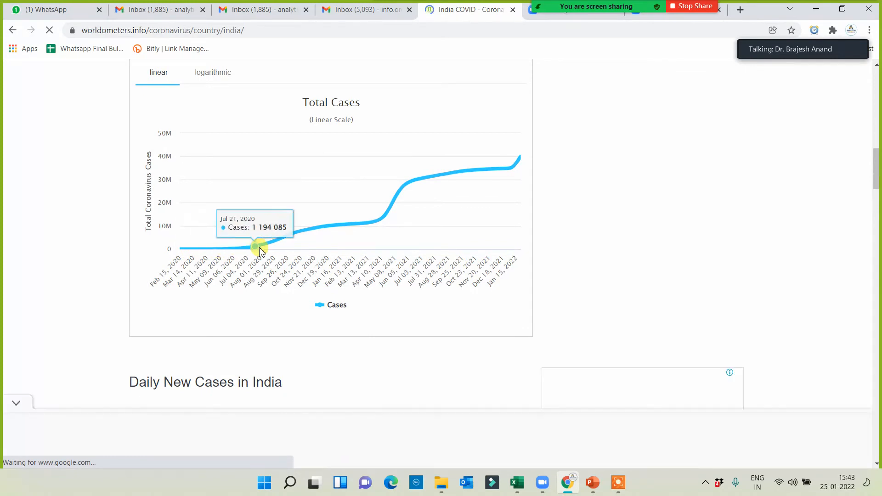
pyautogui.moveTo(179, 252)
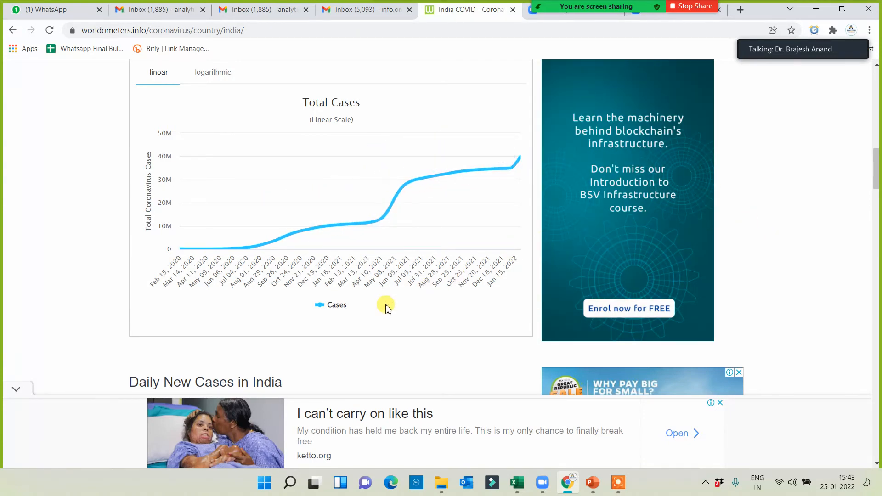
pyautogui.scroll(-7, 386, 309)
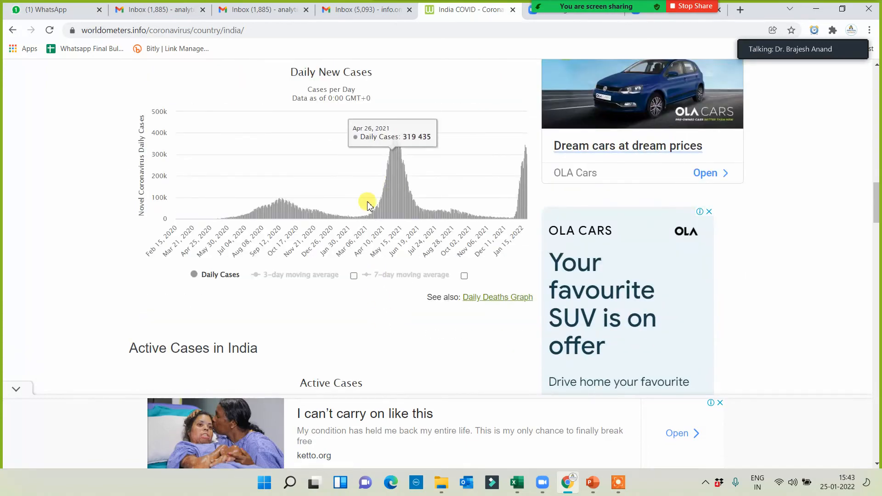
pyautogui.scroll(-8, 400, 232)
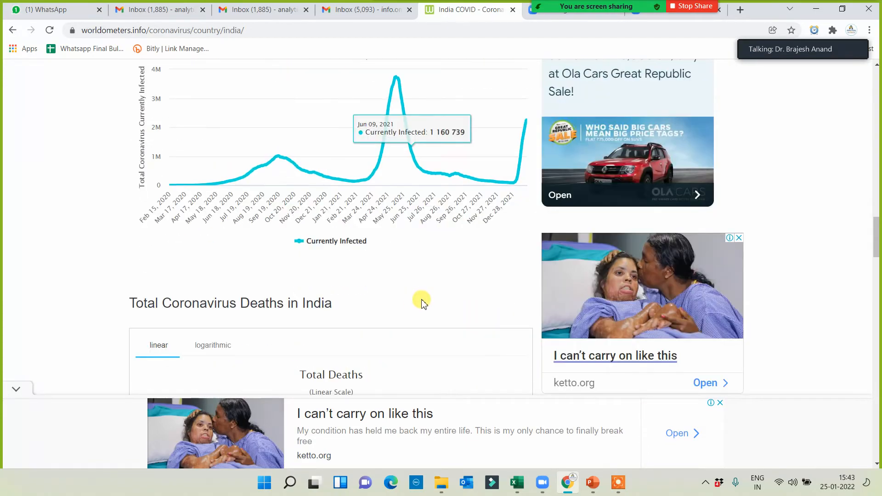
pyautogui.scroll(-9, 420, 303)
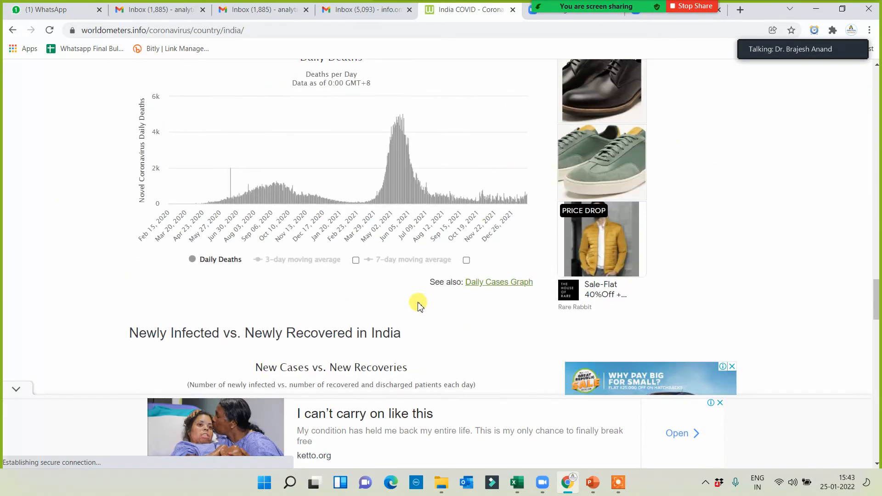
pyautogui.scroll(-6, 419, 303)
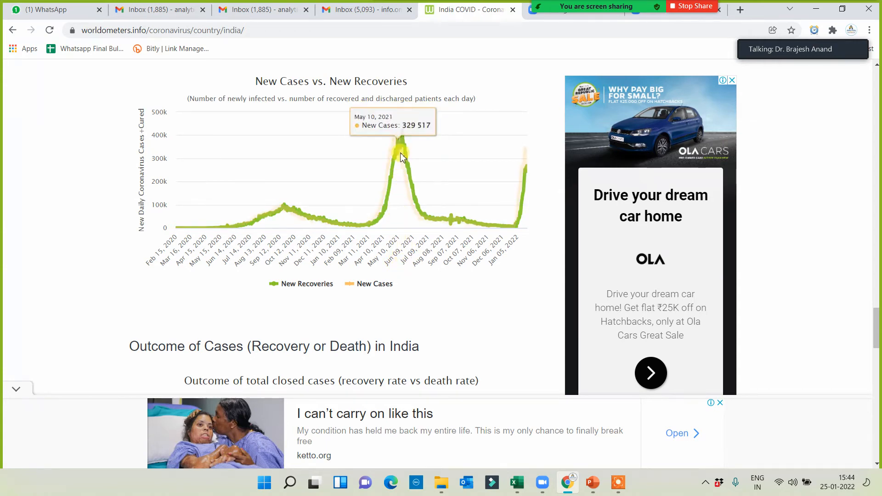
pyautogui.moveTo(401, 130)
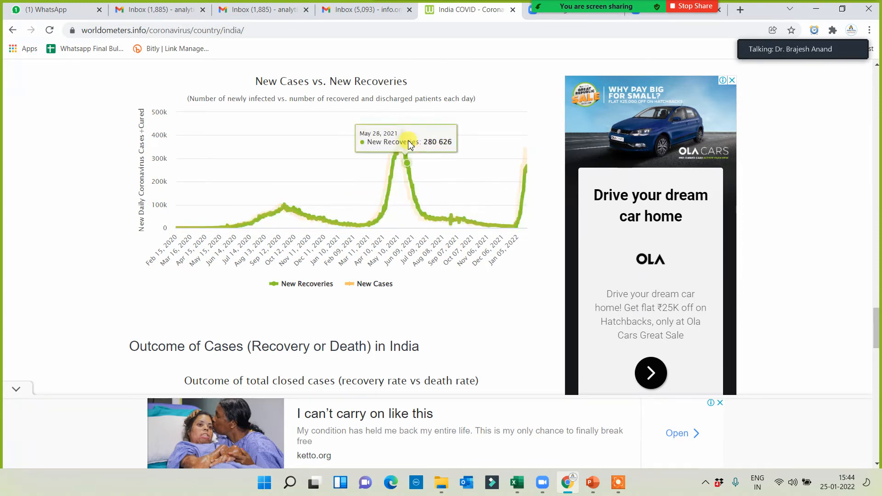
# Switch back to Excel, insert a 2-D area chart of A57:C62, and place it below the line chart.
pyautogui.hotkey('alt', 'Tab')
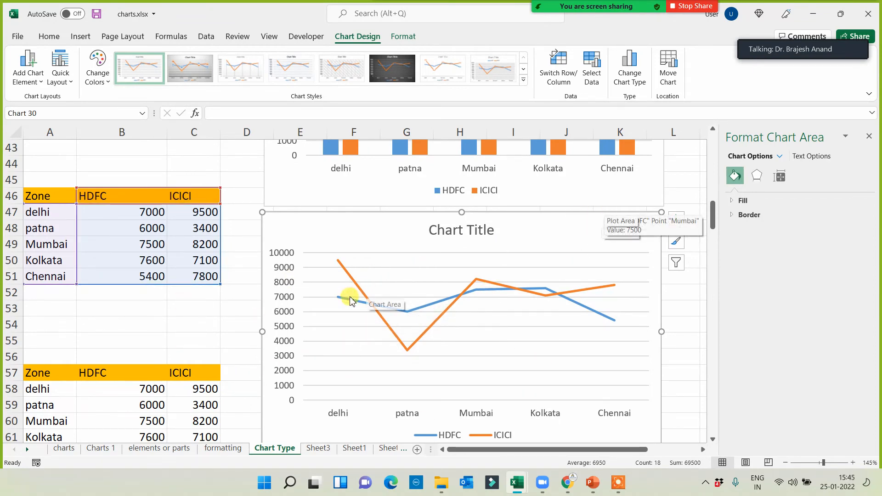
pyautogui.scroll(-5, 334, 299)
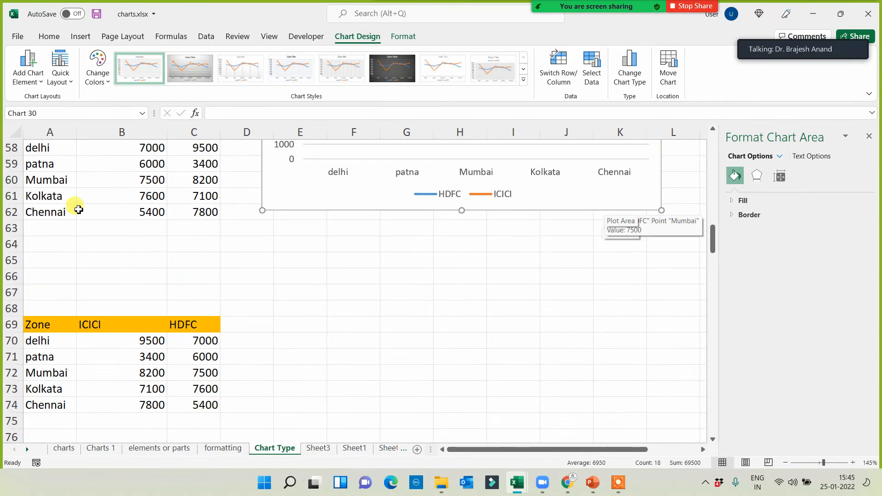
pyautogui.scroll(2, 156, 233)
pyautogui.moveTo(53, 228); pyautogui.dragTo(183, 309)
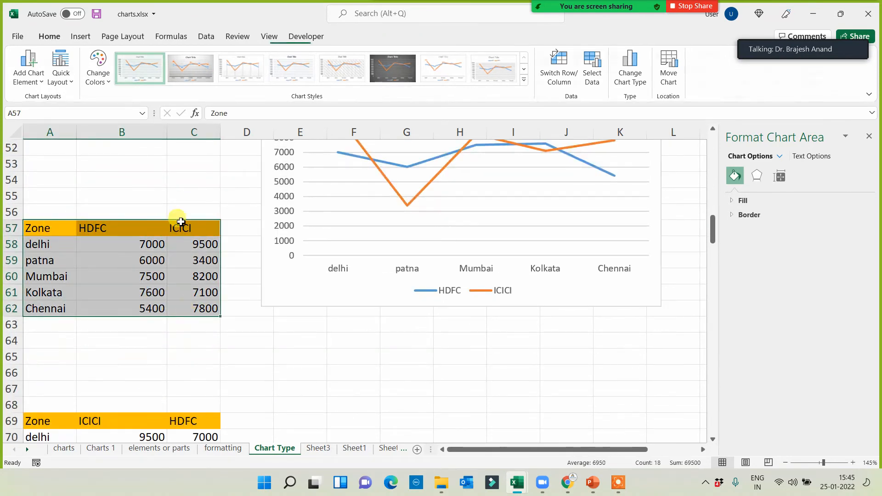
pyautogui.click(80, 37)
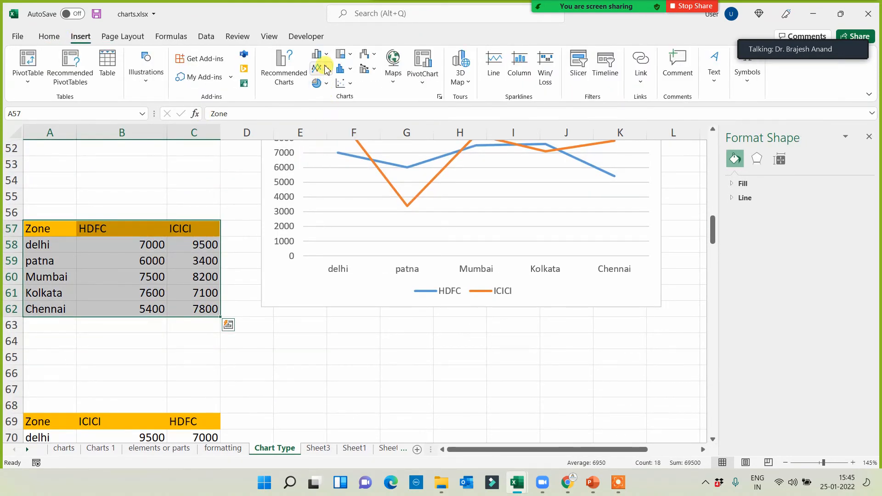
pyautogui.click(324, 69)
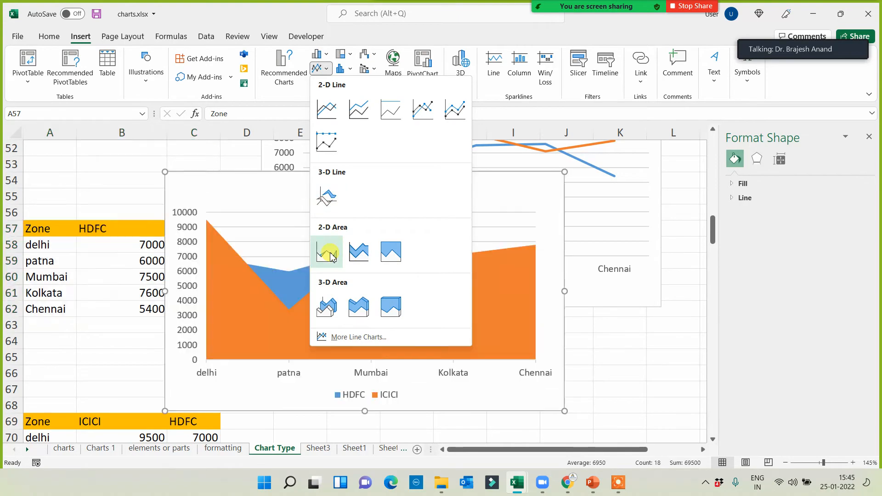
pyautogui.click(326, 251)
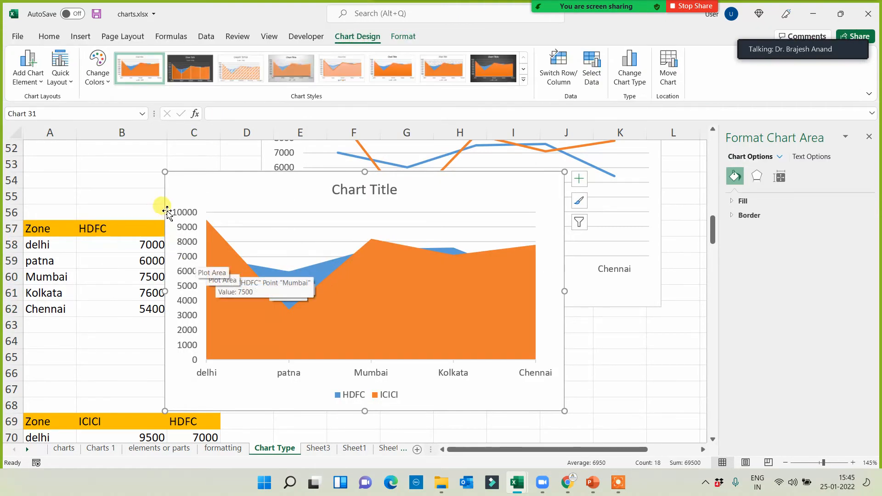
pyautogui.moveTo(163, 203); pyautogui.dragTo(258, 350)
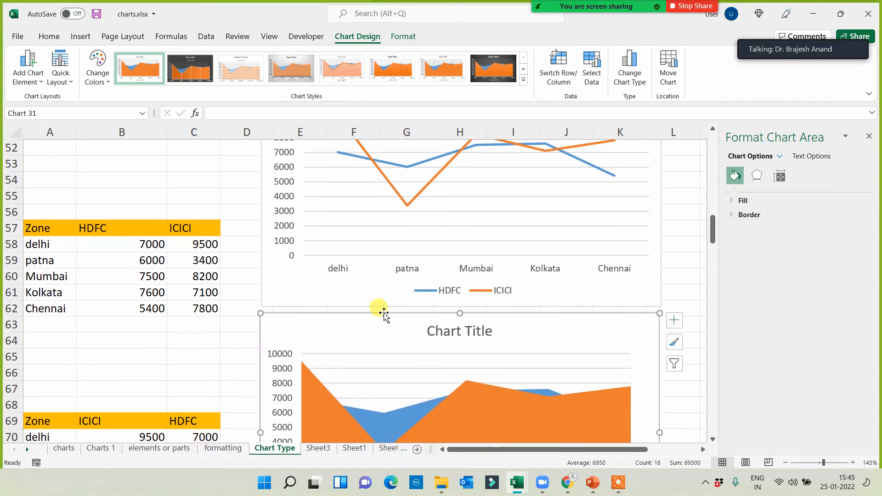
# Compare the area chart with the line, 100% stacked column and clustered column charts above it.
pyautogui.scroll(-2, 381, 317)
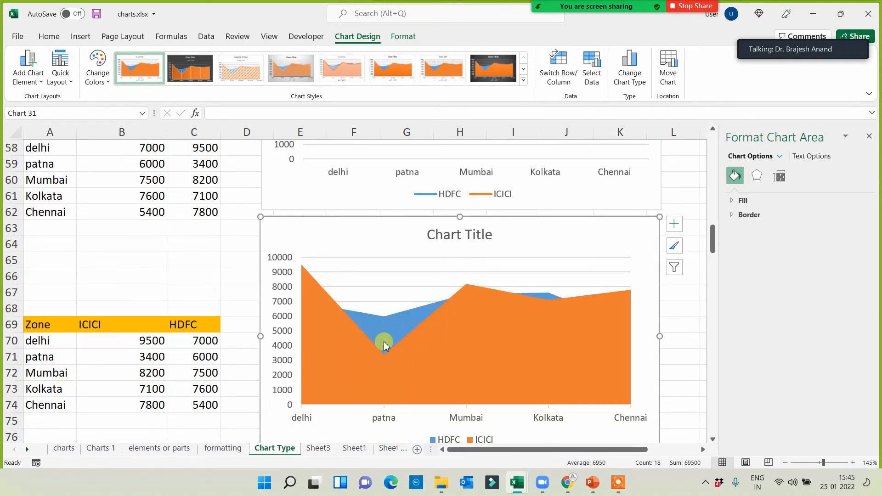
pyautogui.scroll(10, 424, 311)
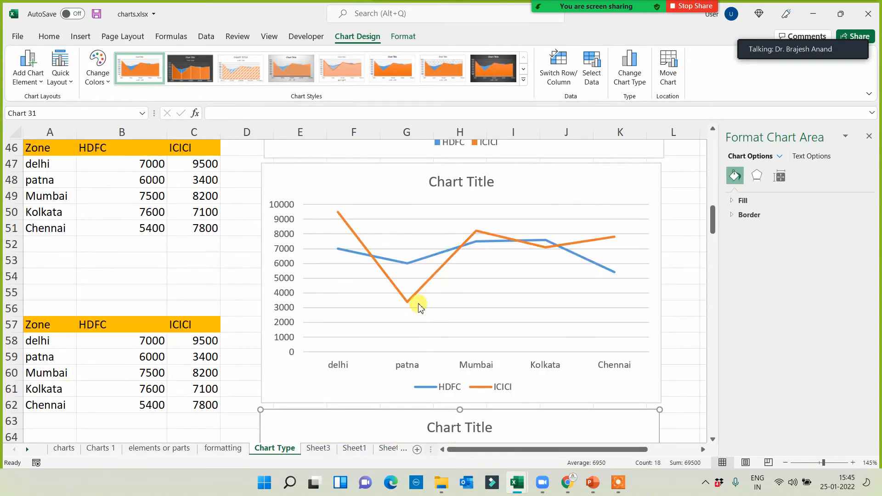
pyautogui.scroll(6, 416, 269)
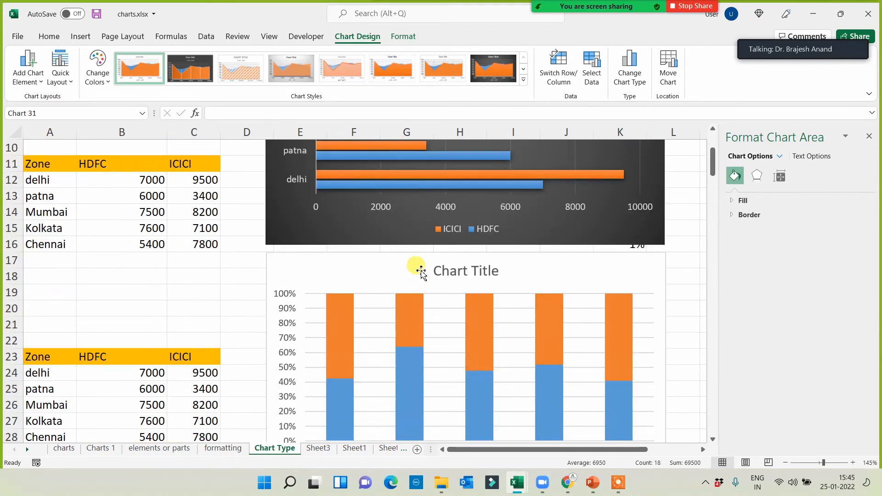
pyautogui.scroll(-7, 416, 294)
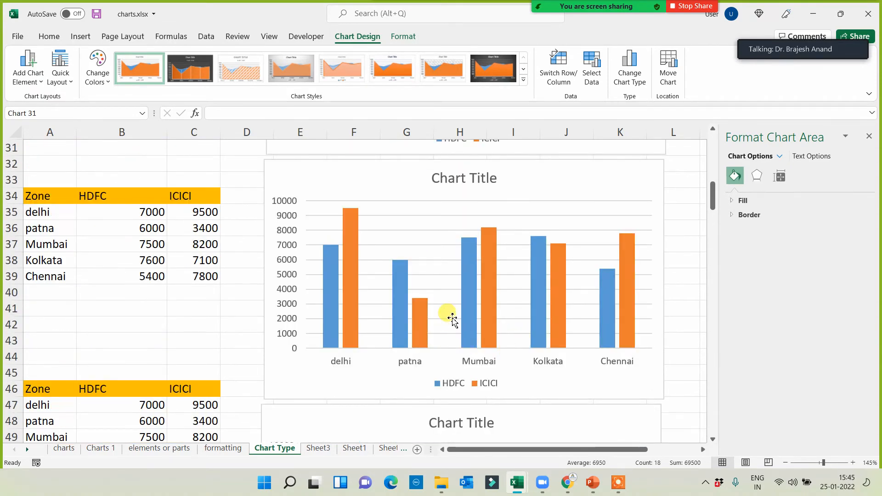
# Review how the HDFC and ICICI values for each zone appear in the line chart and in the area chart.
pyautogui.scroll(-7, 452, 320)
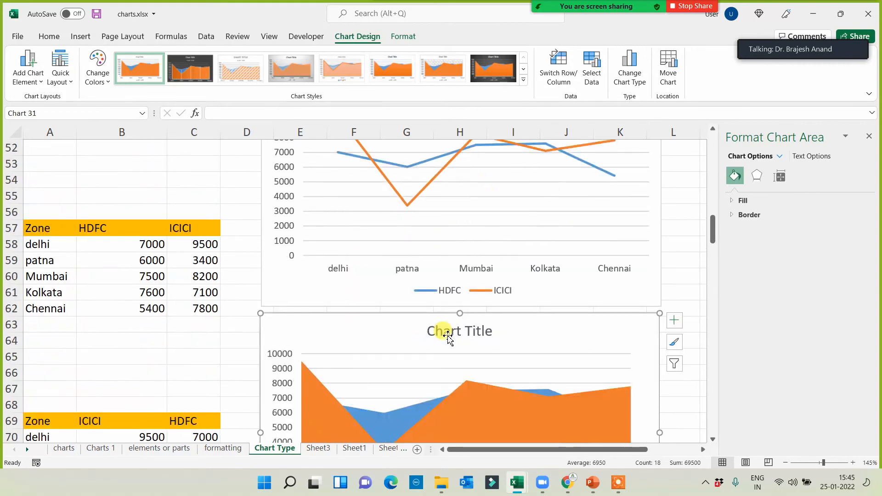
pyautogui.scroll(-3, 448, 337)
pyautogui.scroll(4, 445, 333)
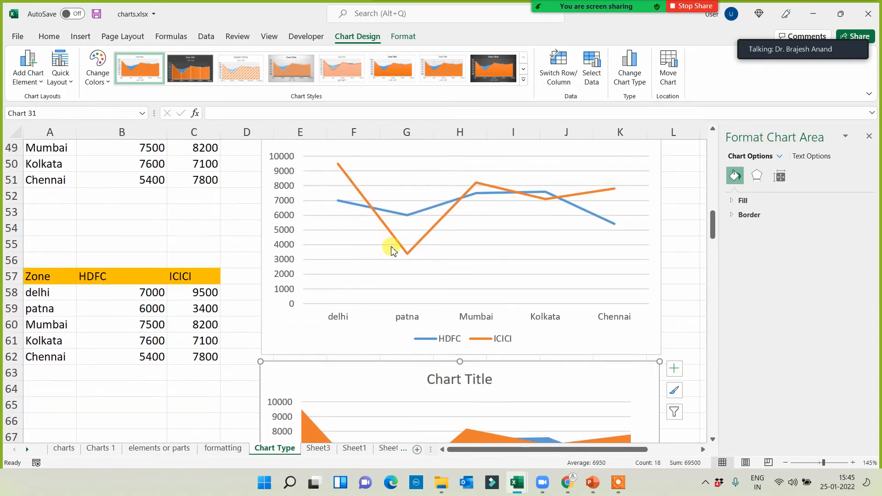
pyautogui.scroll(-3, 431, 276)
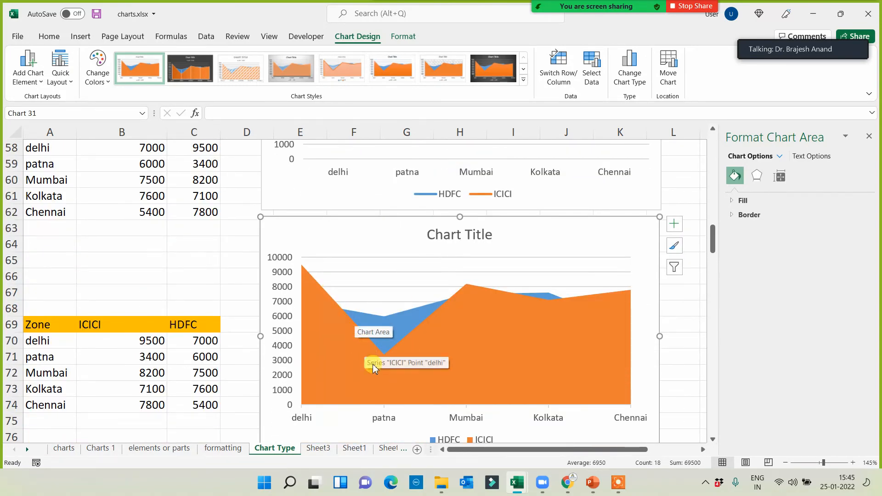
pyautogui.scroll(4, 447, 354)
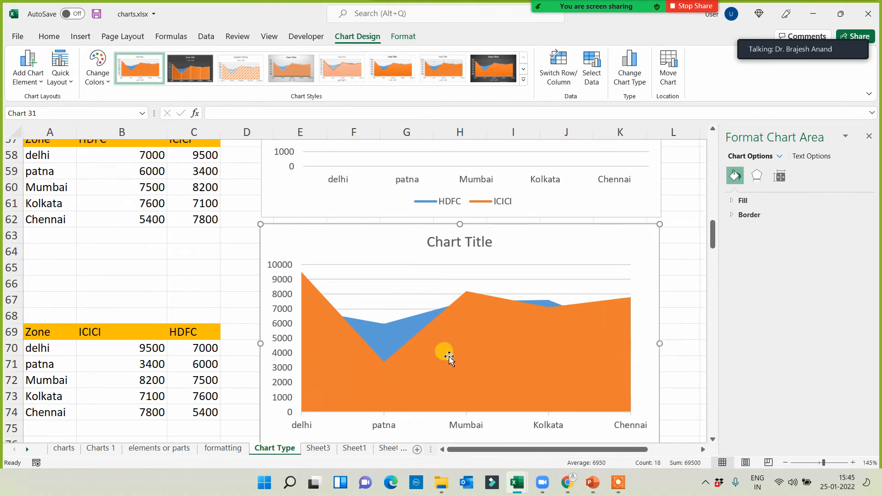
pyautogui.scroll(-6, 510, 255)
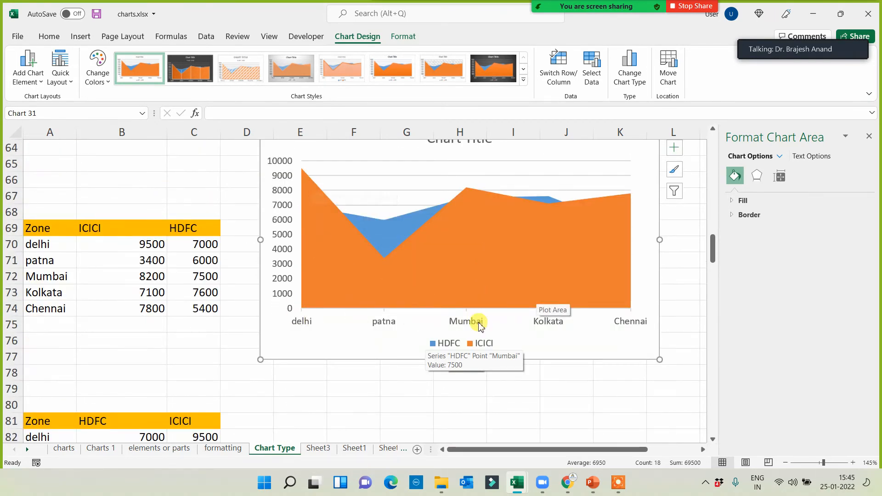
# Insert a doughnut chart of A81:C86 and place it beside the table, just below the area chart.
pyautogui.scroll(-3, 451, 249)
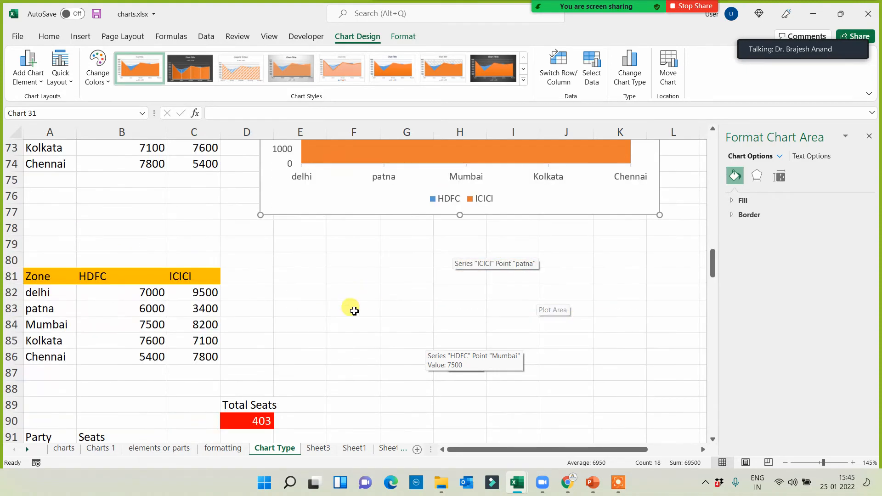
pyautogui.moveTo(56, 280); pyautogui.dragTo(197, 356)
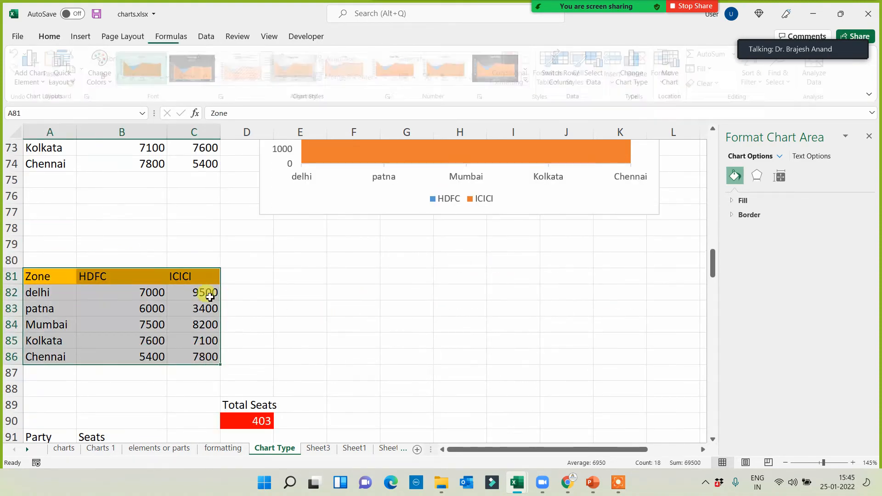
pyautogui.click(81, 37)
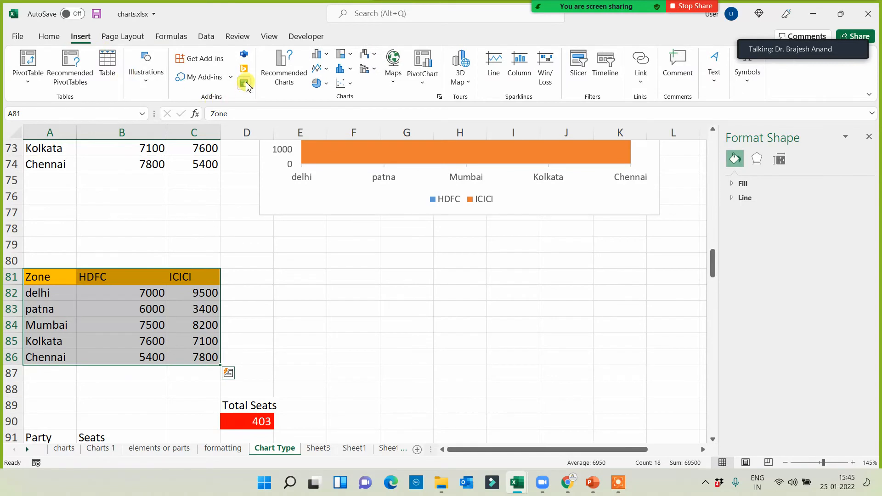
pyautogui.click(320, 85)
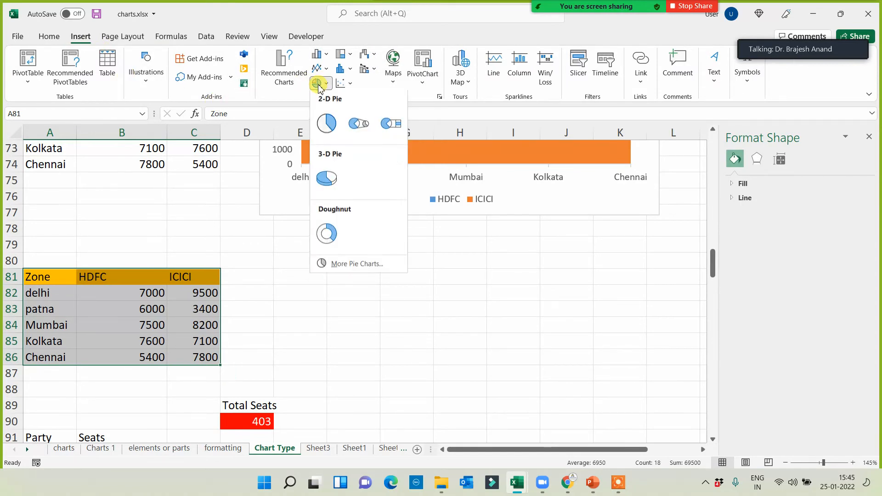
pyautogui.click(326, 233)
pyautogui.moveTo(167, 240); pyautogui.dragTo(292, 294)
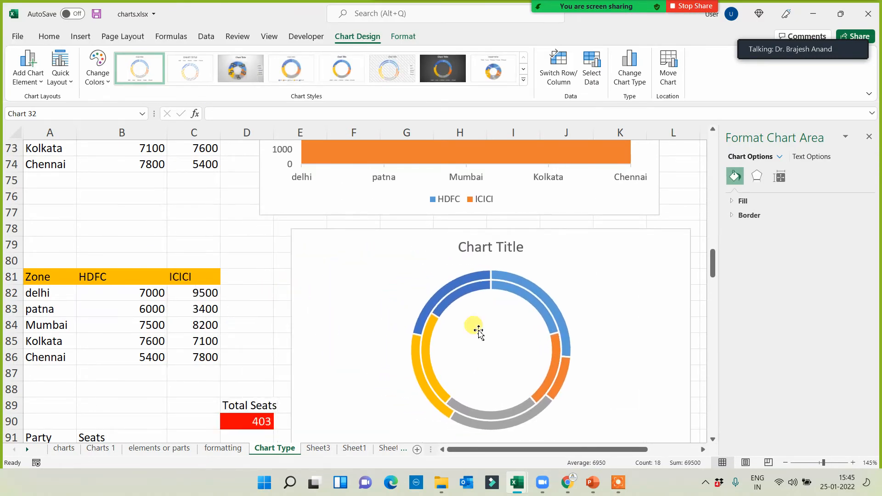
# Select the doughnut chart's outer and inner rings in turn to check which bank column each one plots.
pyautogui.click(471, 274)
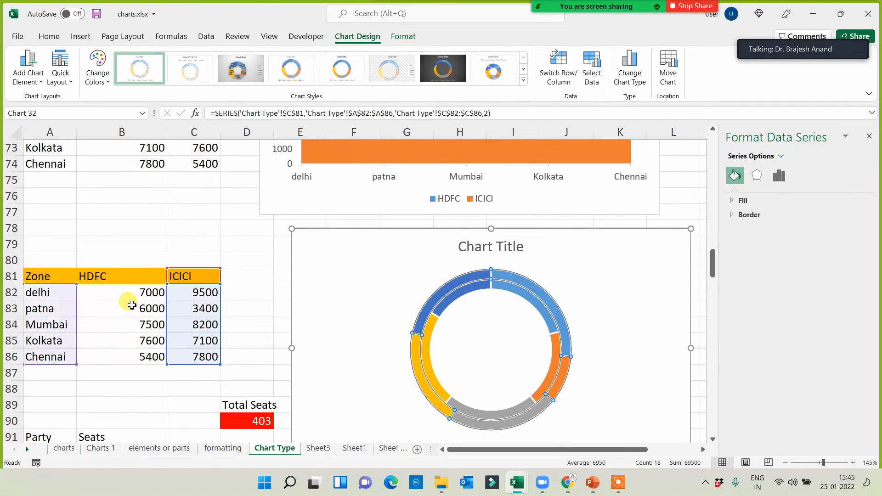
pyautogui.click(436, 307)
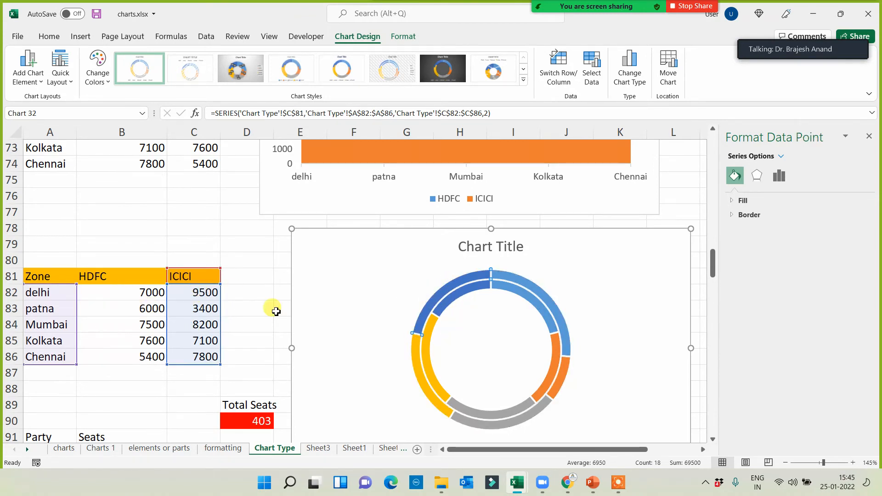
pyautogui.click(473, 285)
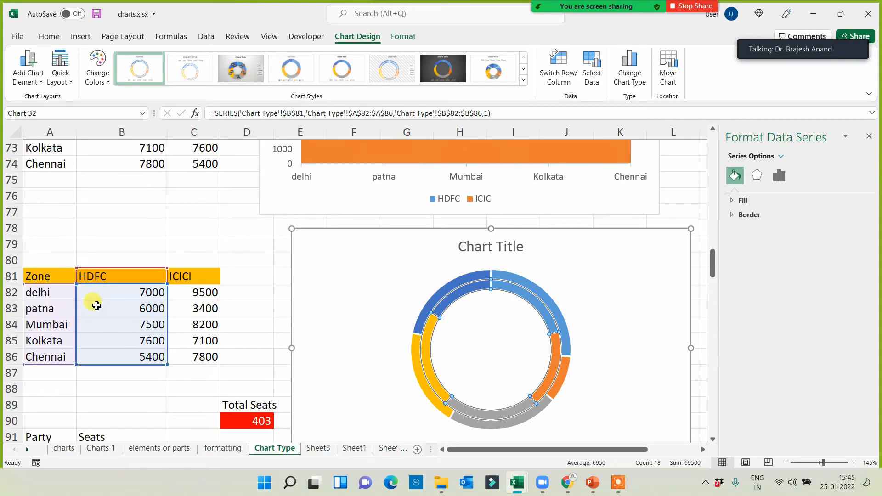
pyautogui.click(529, 286)
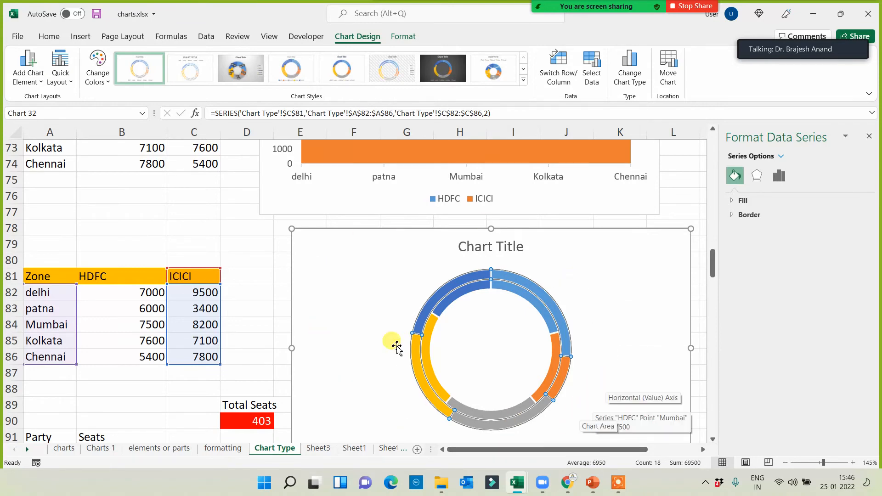
pyautogui.scroll(-4, 342, 307)
pyautogui.scroll(4, 416, 327)
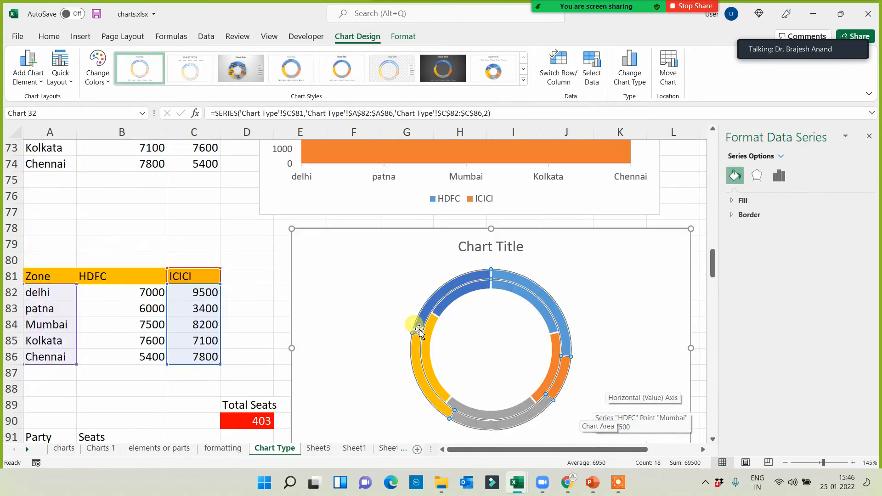
# Look over the Party and Seats table and the Total Seats cell below the doughnut chart's data.
pyautogui.scroll(-7, 442, 343)
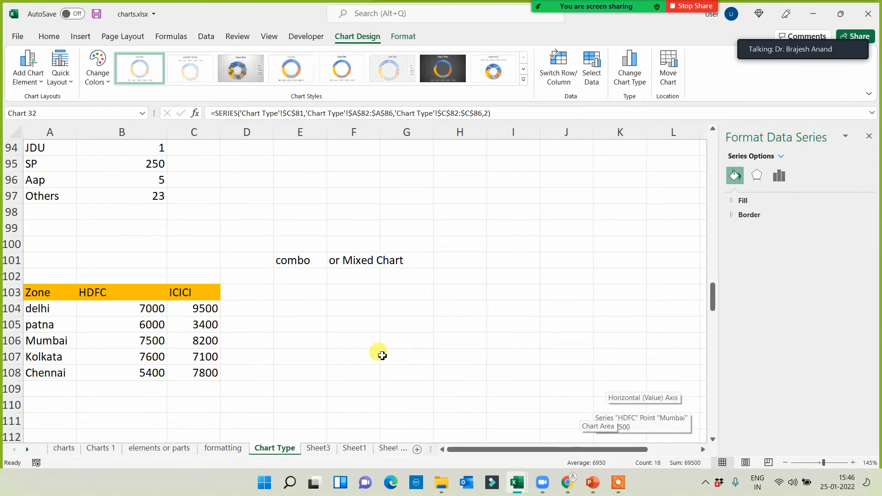
pyautogui.scroll(2, 382, 356)
pyautogui.scroll(1, 382, 355)
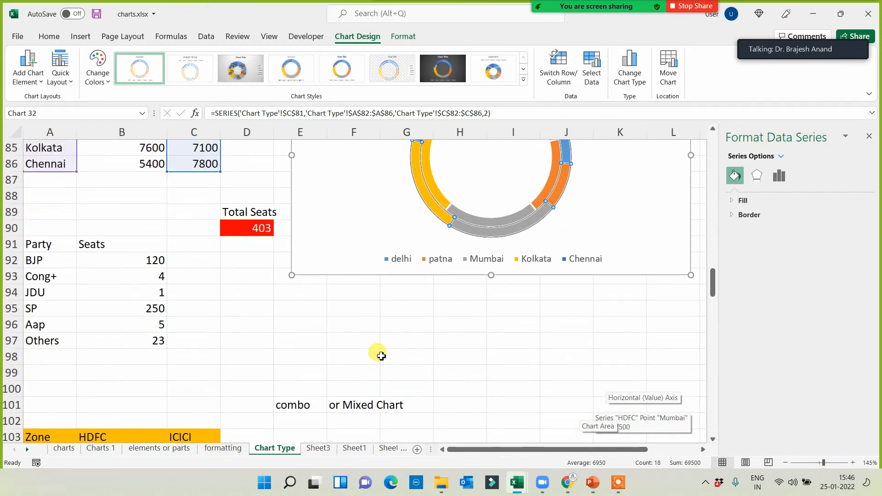
pyautogui.click(238, 307)
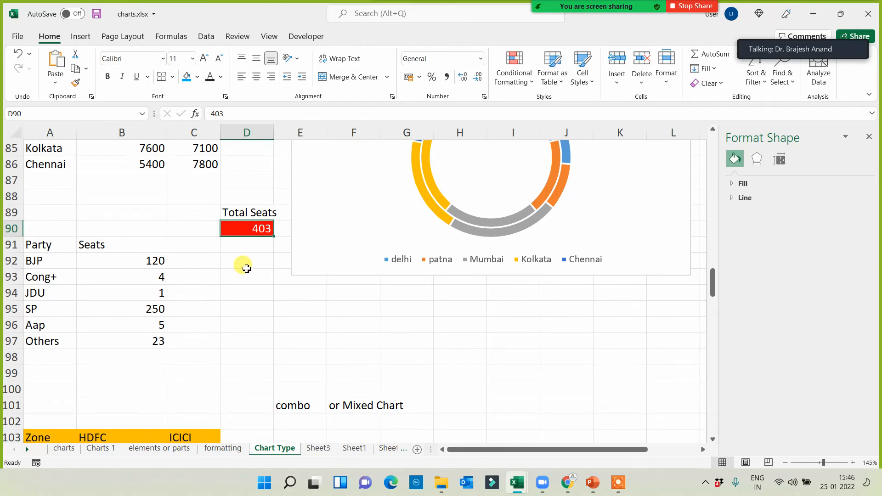
# Try a 3-D pie chart of A81:C86 with the dark-background chart style, and delete it.
pyautogui.scroll(2, 227, 322)
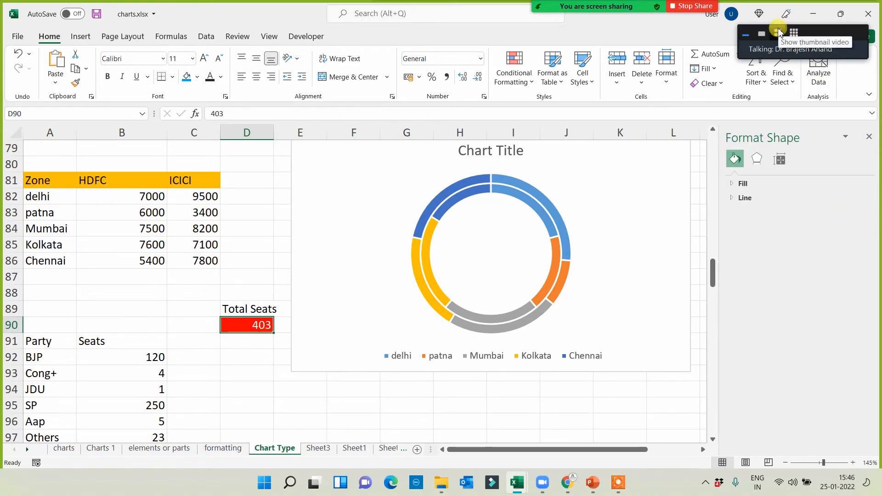
pyautogui.click(777, 34)
pyautogui.scroll(2, 211, 354)
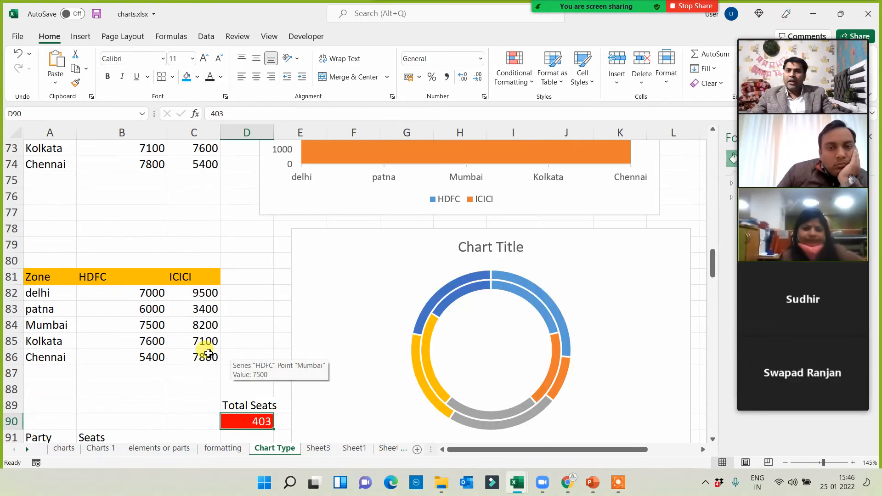
pyautogui.moveTo(47, 277); pyautogui.dragTo(207, 357)
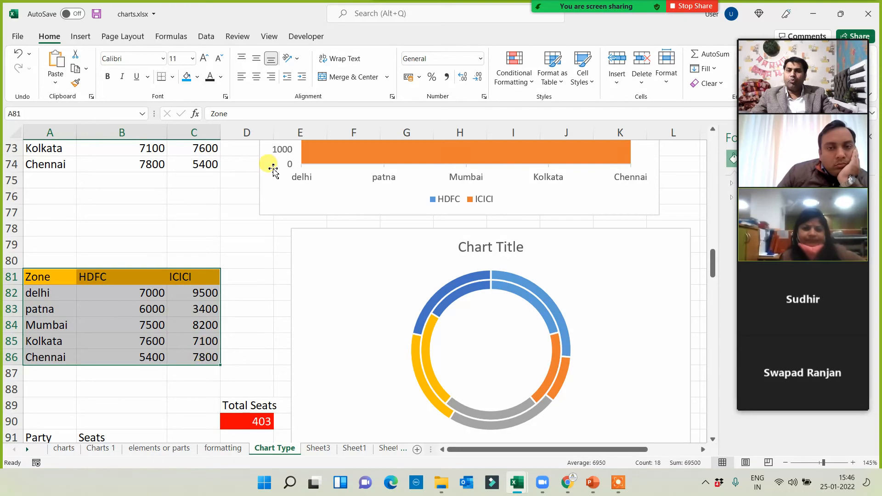
pyautogui.click(81, 38)
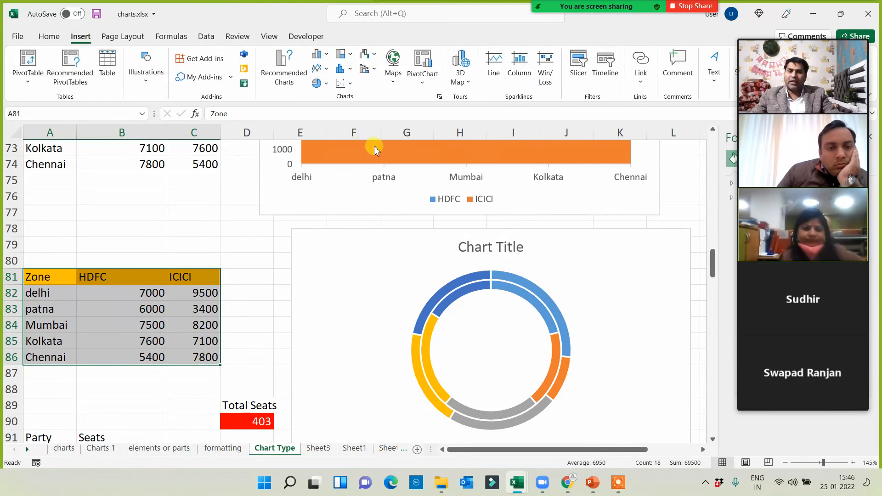
pyautogui.click(317, 83)
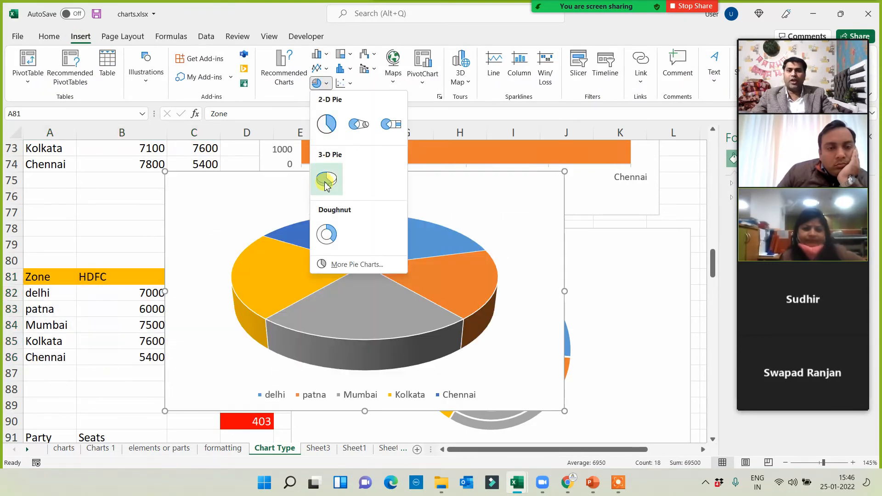
pyautogui.click(327, 181)
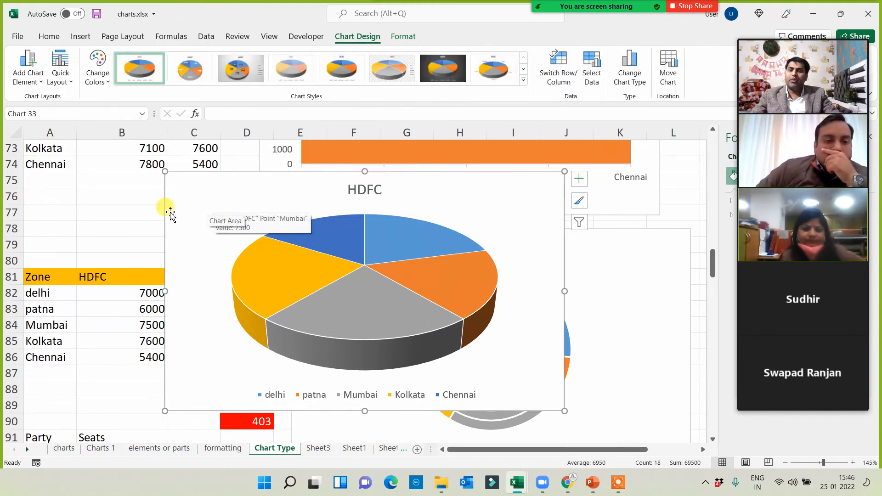
pyautogui.moveTo(172, 213); pyautogui.dragTo(251, 198)
pyautogui.click(432, 68)
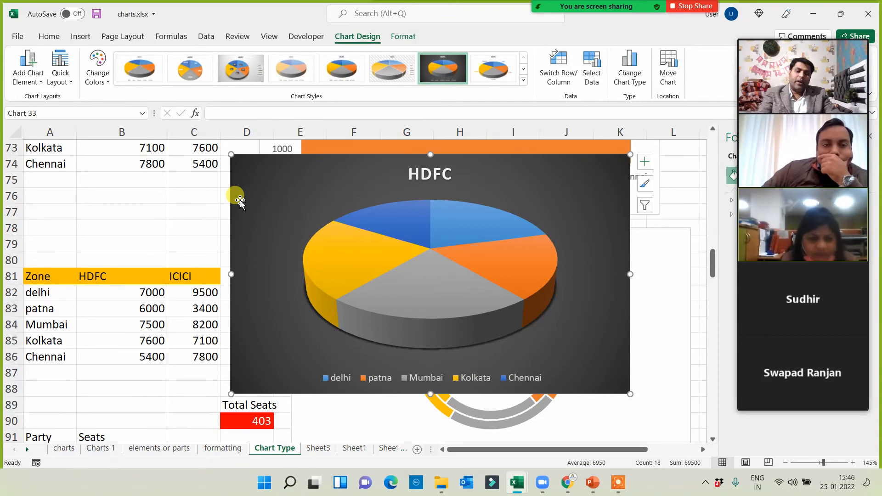
pyautogui.press('Delete')
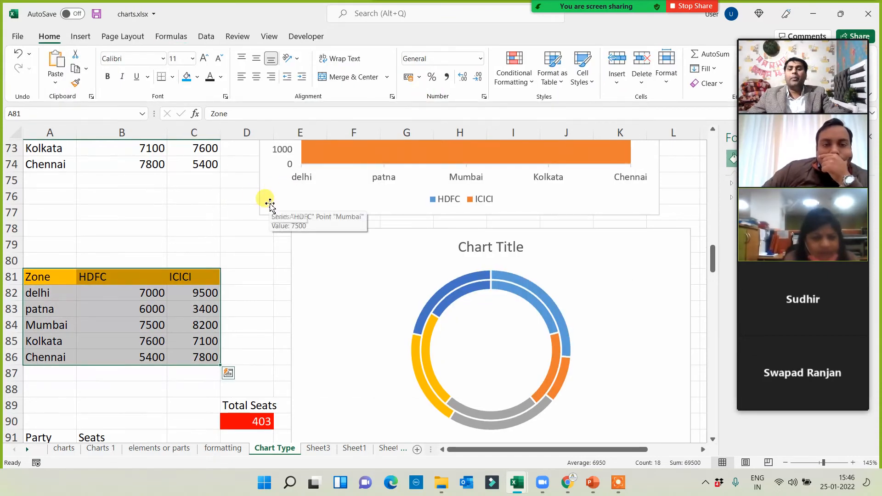
# Examine the election table in A91:B97, covering the Party column, the Seats column and the BJP row.
pyautogui.scroll(-4, 266, 234)
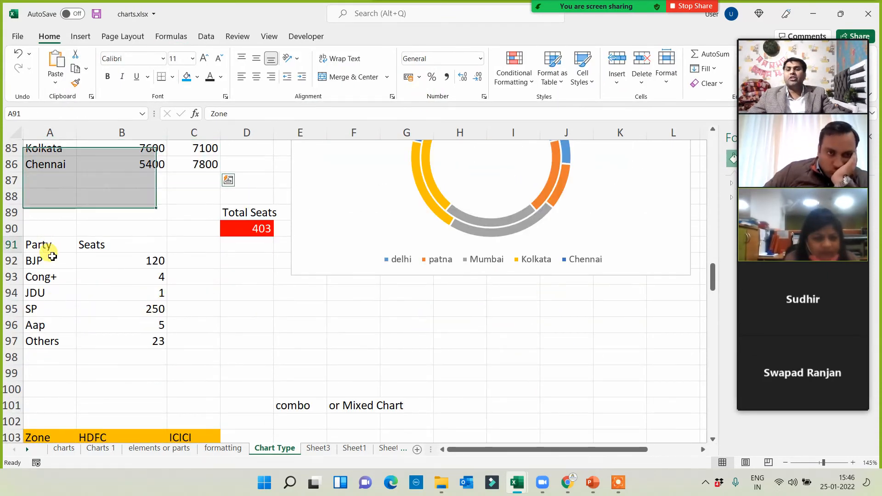
pyautogui.moveTo(50, 249); pyautogui.dragTo(40, 338)
pyautogui.moveTo(117, 246); pyautogui.dragTo(115, 337)
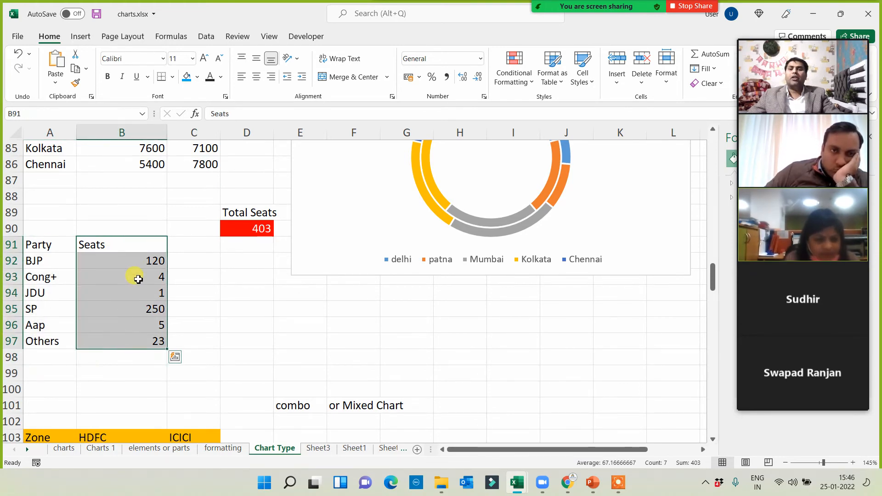
pyautogui.moveTo(39, 240); pyautogui.dragTo(333, 246)
pyautogui.moveTo(55, 263); pyautogui.dragTo(267, 264)
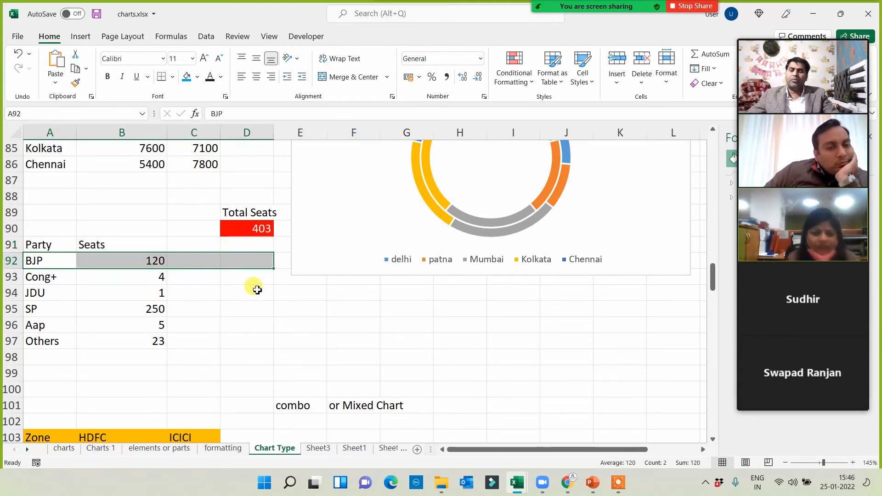
pyautogui.click(246, 331)
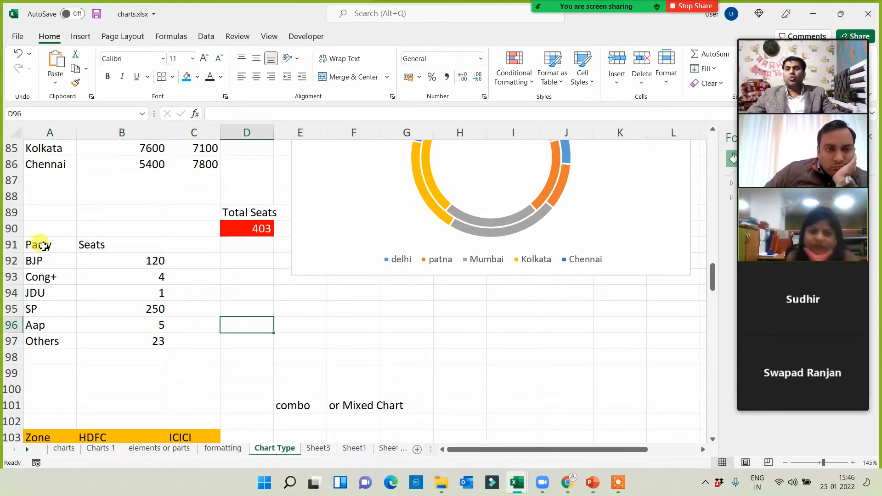
pyautogui.moveTo(44, 246); pyautogui.dragTo(82, 353)
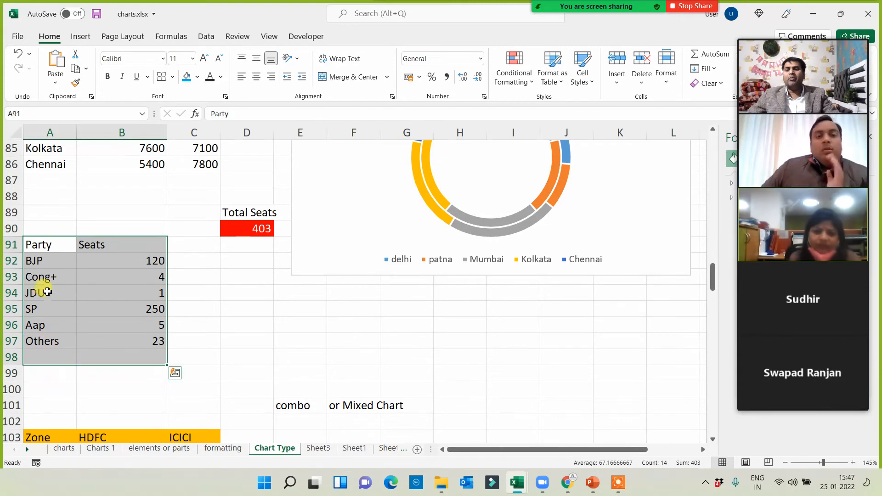
pyautogui.click(258, 323)
# Move the doughnut chart up, clear of the seats table, and insert a 3-D pie chart of A91:B97.
pyautogui.moveTo(40, 244); pyautogui.dragTo(143, 339)
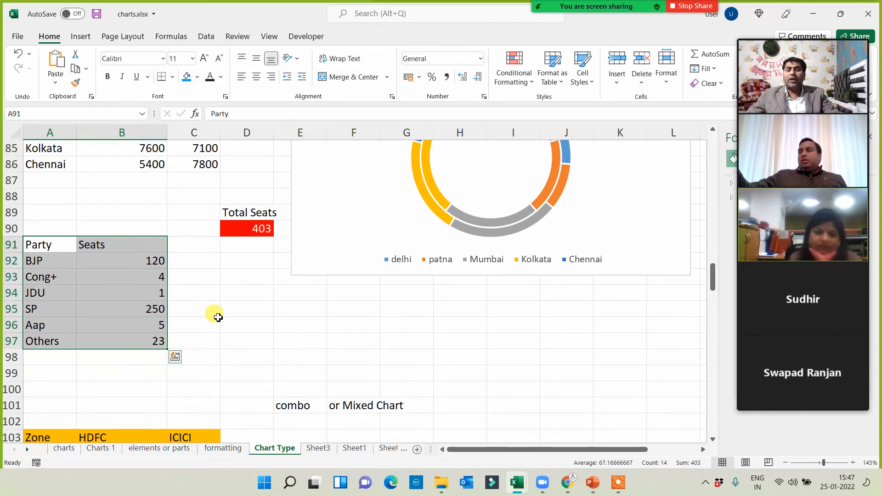
pyautogui.moveTo(305, 275); pyautogui.dragTo(348, 177)
pyautogui.moveTo(55, 250); pyautogui.dragTo(144, 342)
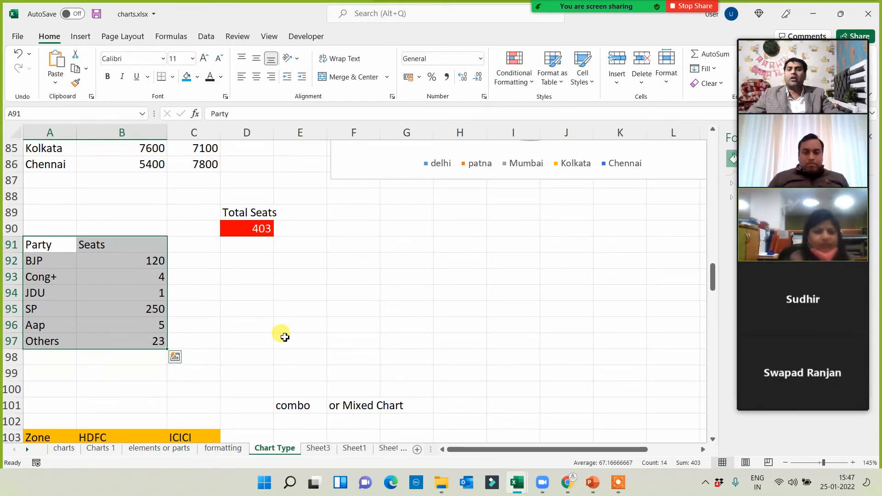
pyautogui.click(80, 37)
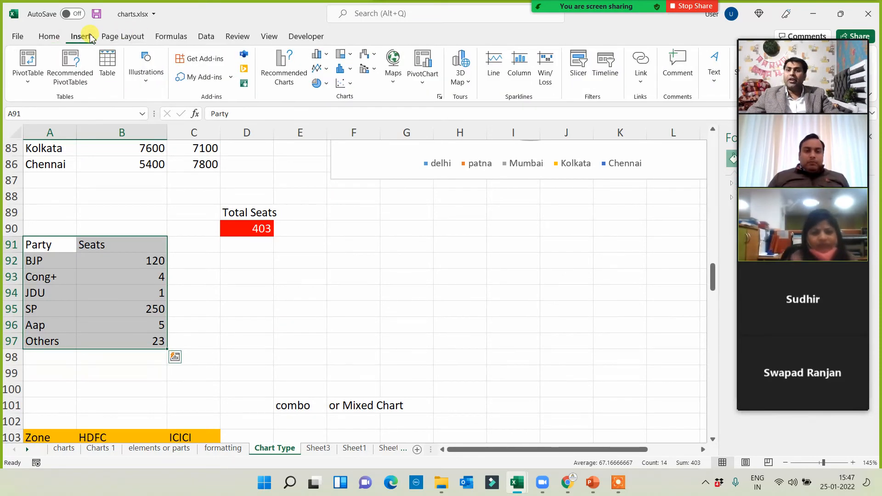
pyautogui.click(320, 85)
pyautogui.click(327, 176)
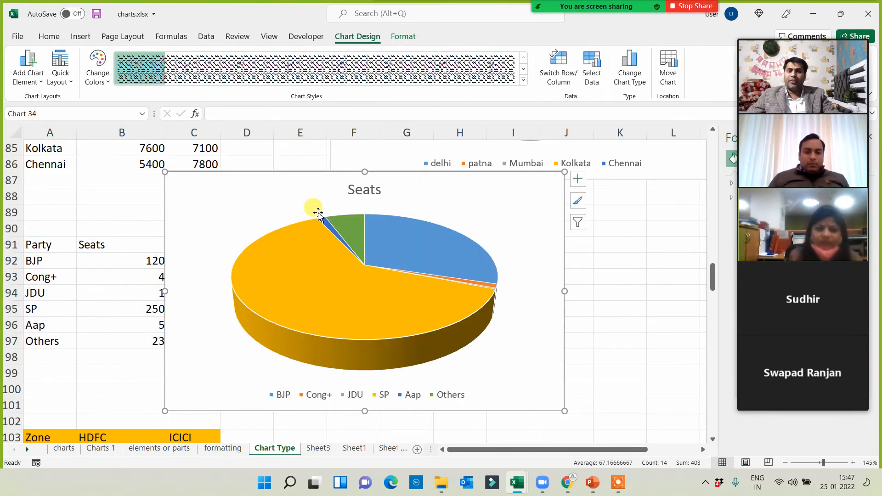
# Move the 3-D pie chart beside the seats table, clear of the Total Seats cell, and check the BJP and SP seats.
pyautogui.moveTo(166, 203); pyautogui.dragTo(287, 183)
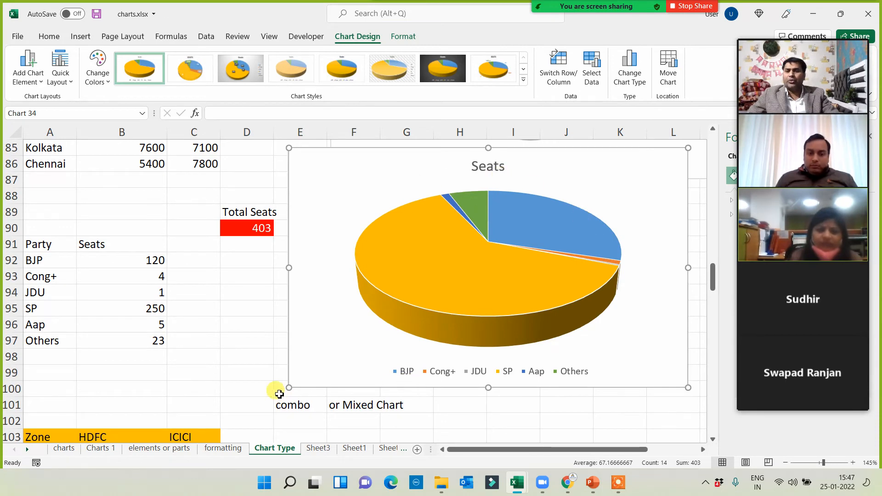
pyautogui.click(123, 260)
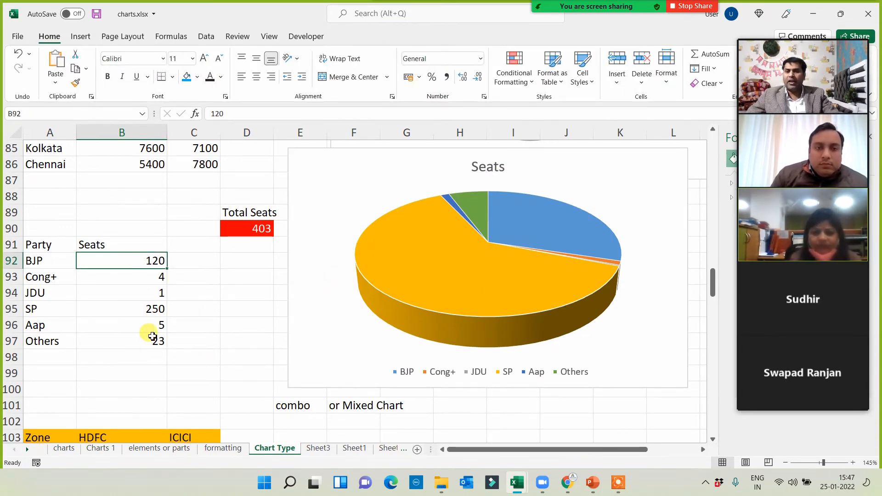
pyautogui.click(133, 307)
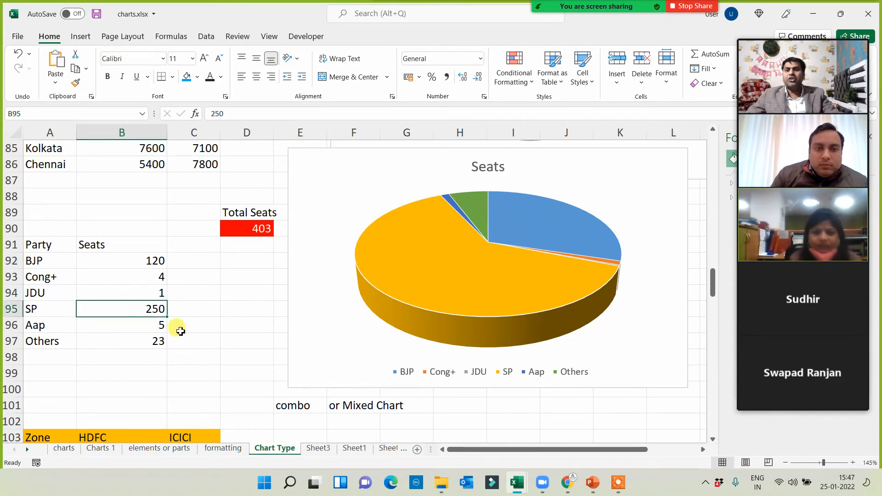
# Enter 1 in D92 and 19 in D93, next to the seats table.
pyautogui.click(243, 265)
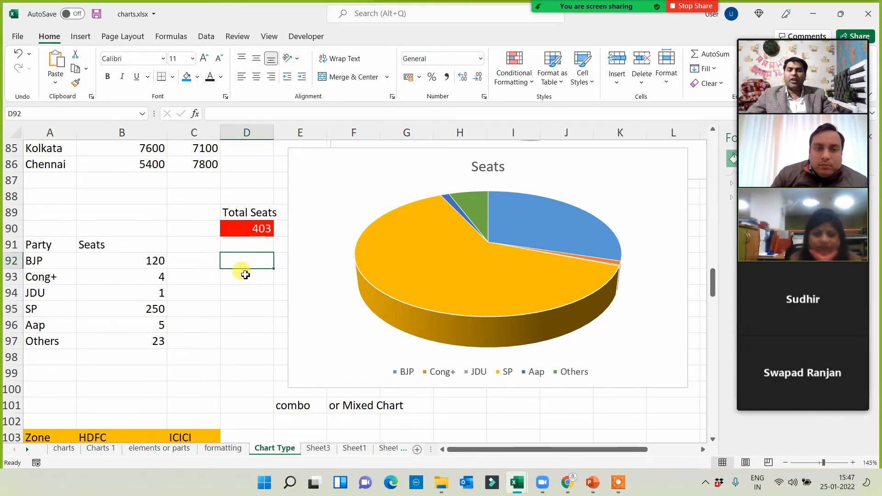
pyautogui.write('1')
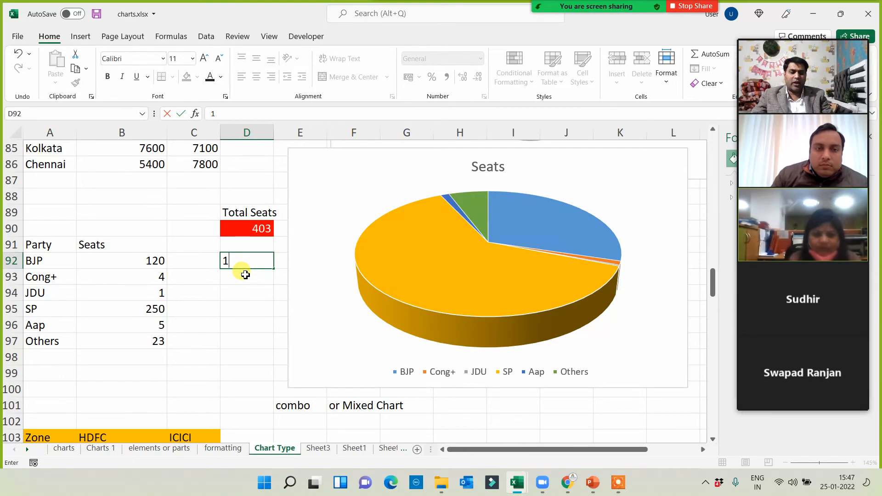
pyautogui.press('Return')
pyautogui.click(248, 338)
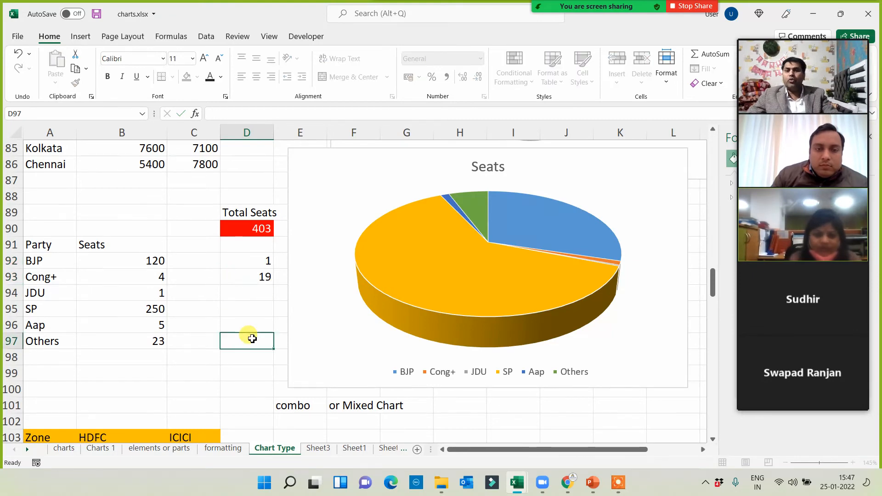
# Set the BJP seats in B92 to 250 and the SP seats in B95 to 120.
pyautogui.click(137, 260)
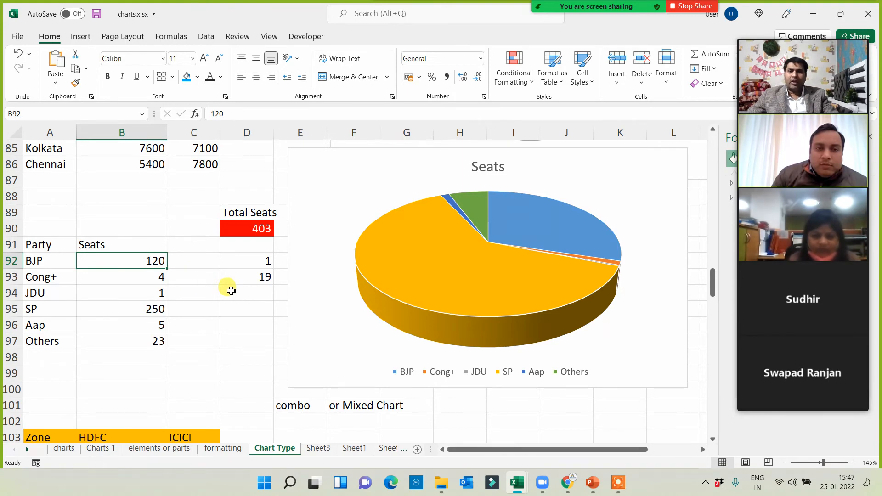
pyautogui.write('25')
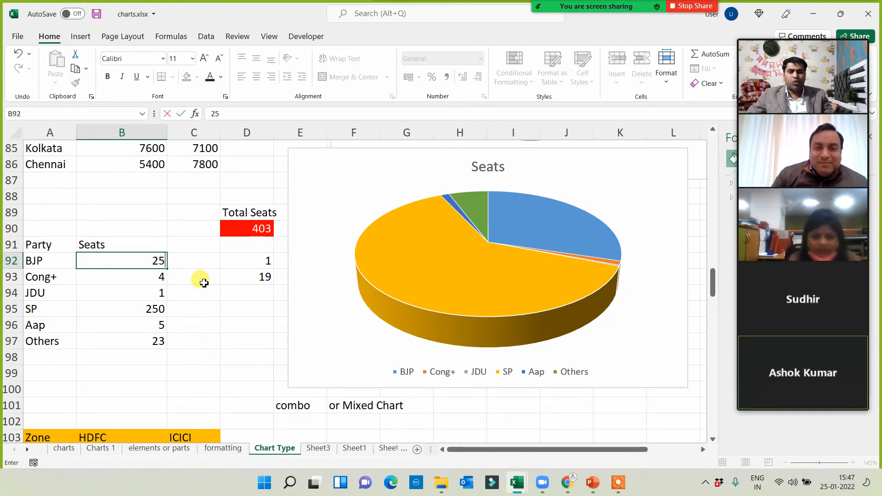
pyautogui.click(202, 306)
pyautogui.click(149, 315)
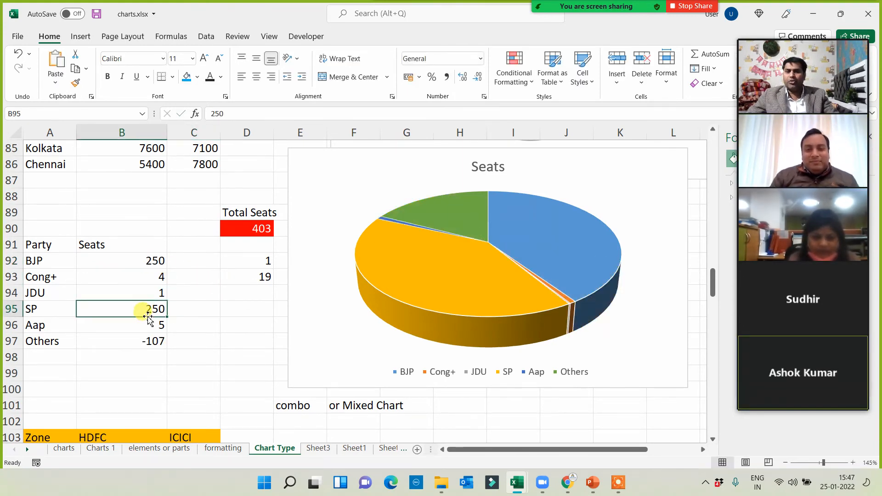
pyautogui.write('120')
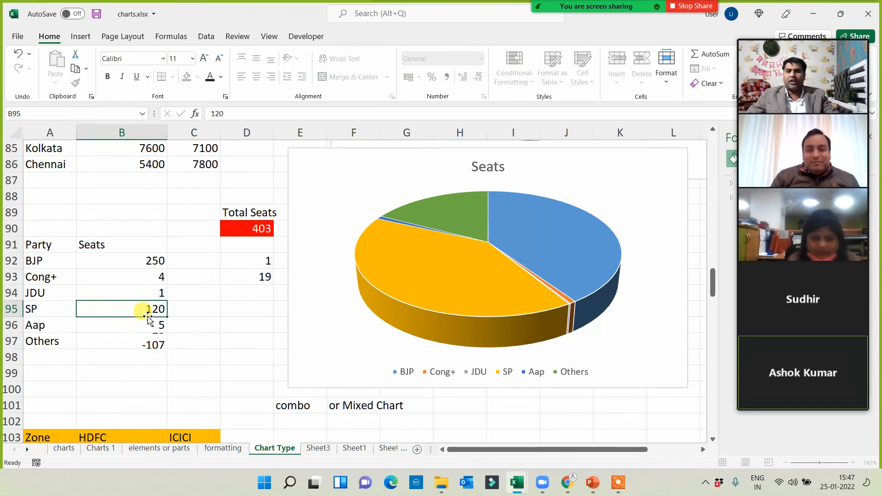
pyautogui.press('Return')
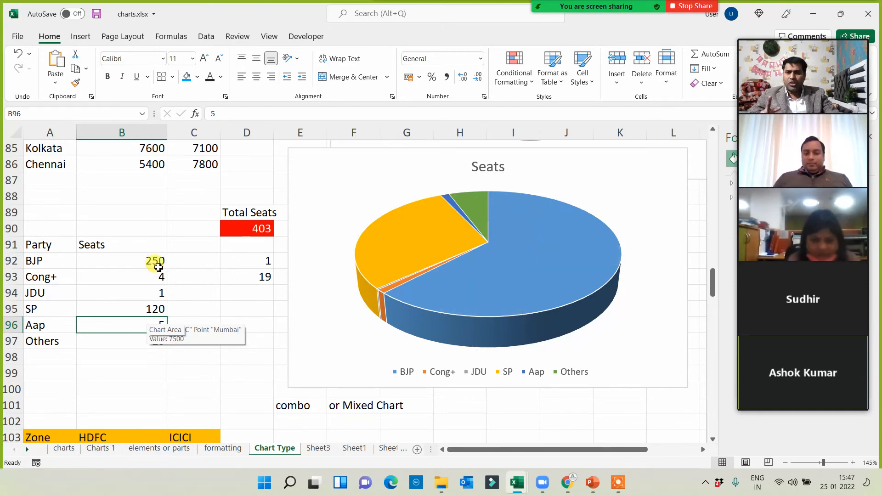
# Add data labels to the slices of the Seats 3-D pie chart.
pyautogui.click(249, 281)
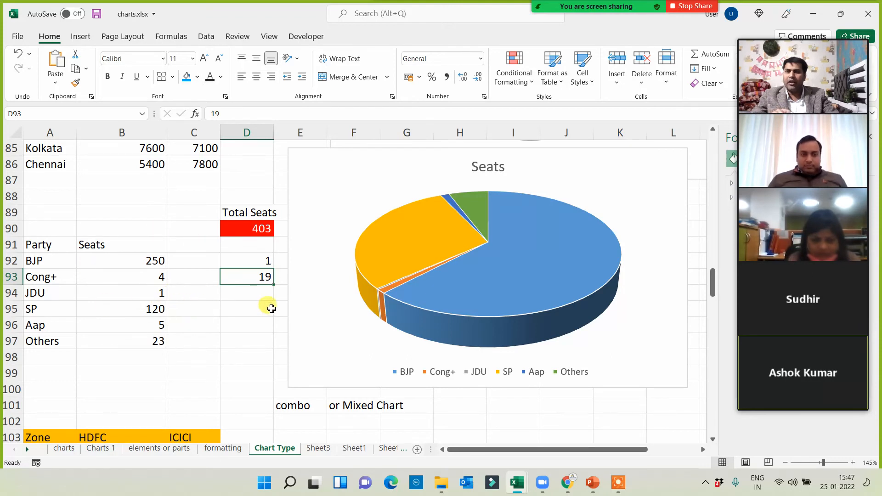
pyautogui.click(263, 262)
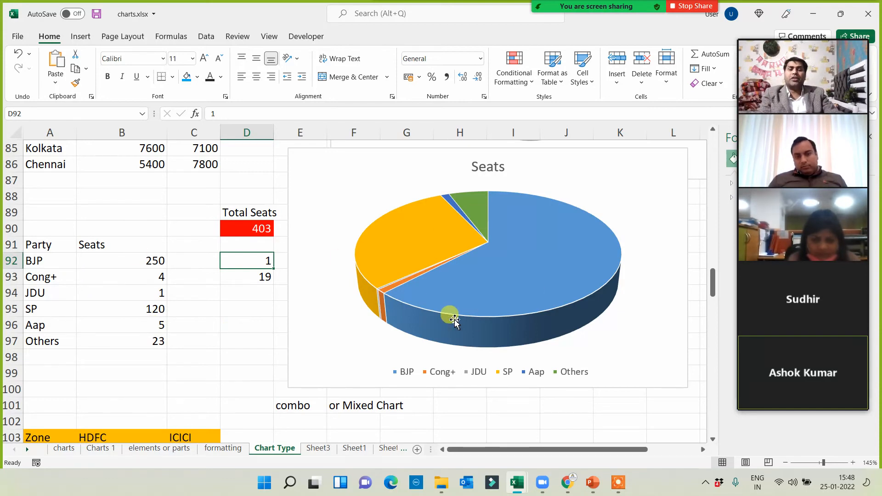
pyautogui.moveTo(455, 321)
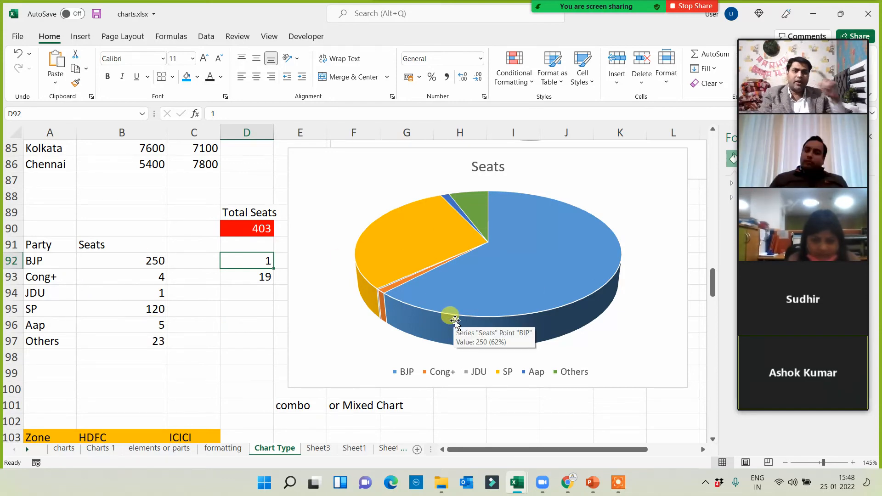
pyautogui.rightClick(550, 249)
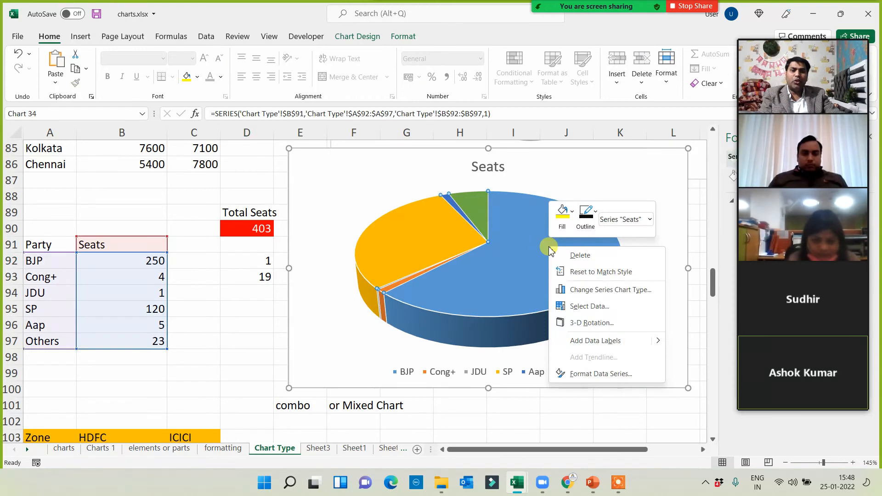
pyautogui.click(593, 342)
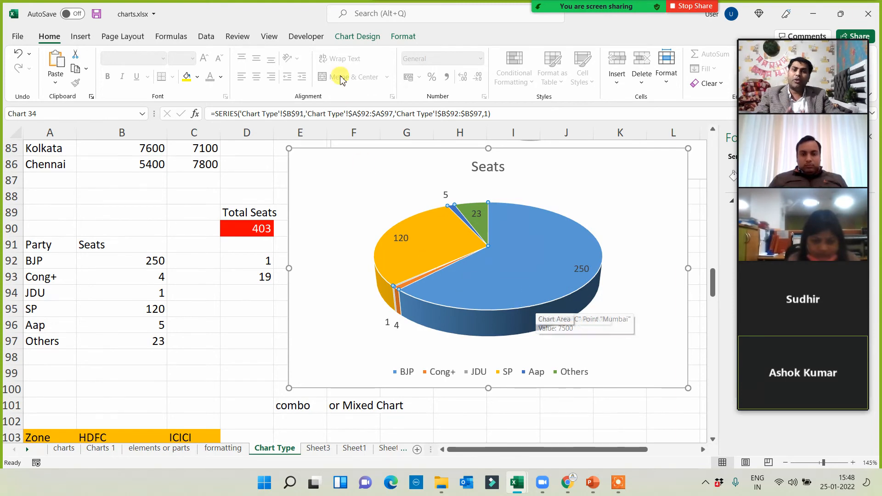
# Apply the grey-gradient chart style with value and percentage labels in dark boxes to the Seats pie chart.
pyautogui.click(356, 36)
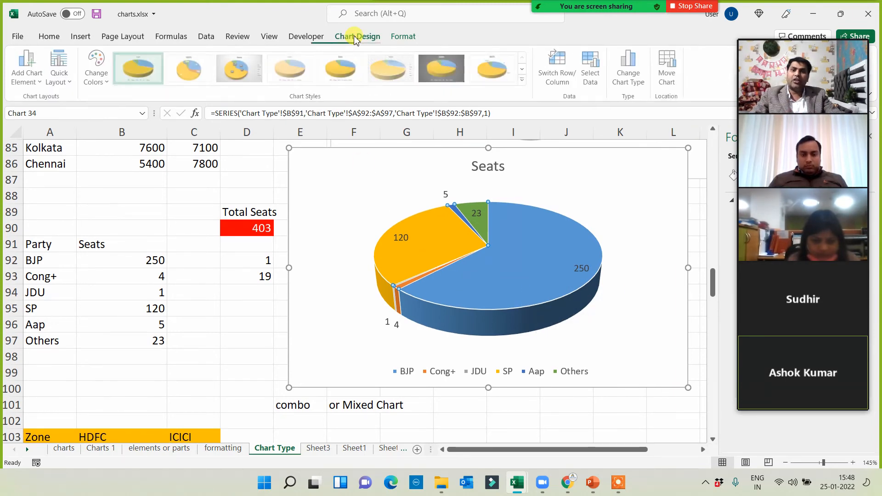
pyautogui.click(239, 78)
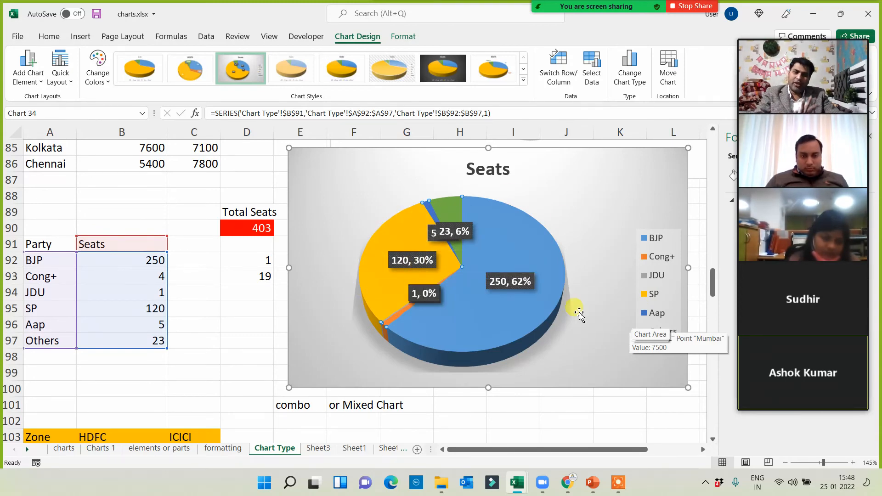
pyautogui.click(193, 309)
pyautogui.click(319, 263)
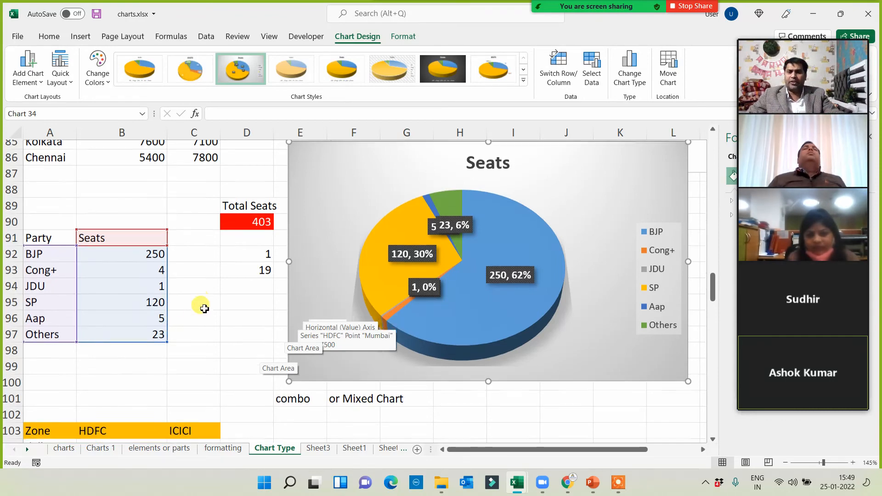
# Insert a clustered column and line combo chart of A103:C108 and place it beside the zone table.
pyautogui.scroll(-3, 207, 313)
pyautogui.scroll(-1, 299, 354)
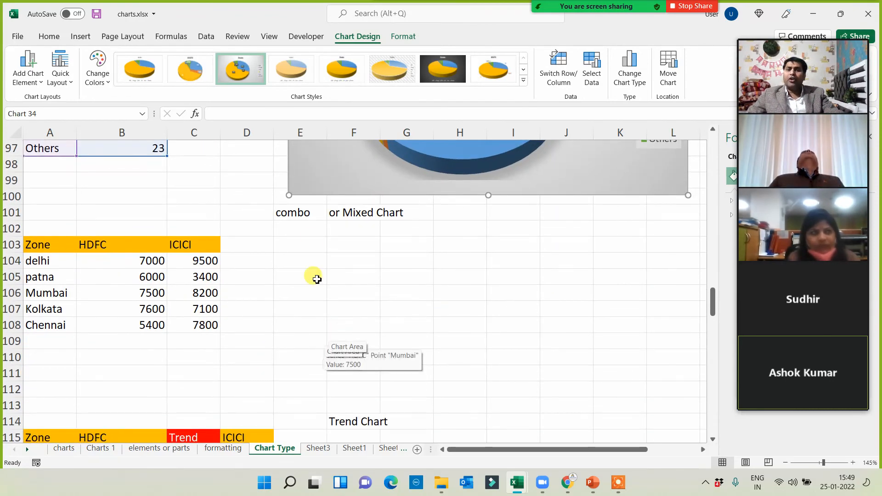
pyautogui.click(296, 213)
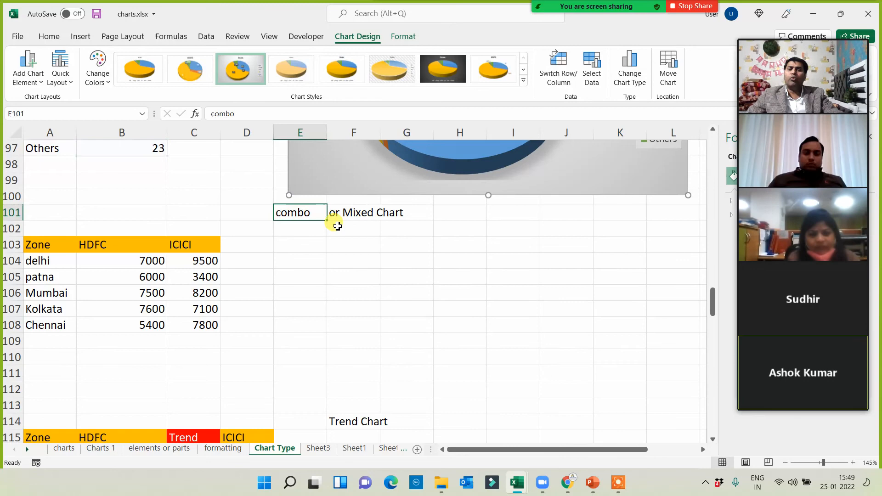
pyautogui.click(360, 217)
pyautogui.click(374, 291)
pyautogui.moveTo(51, 250); pyautogui.dragTo(208, 324)
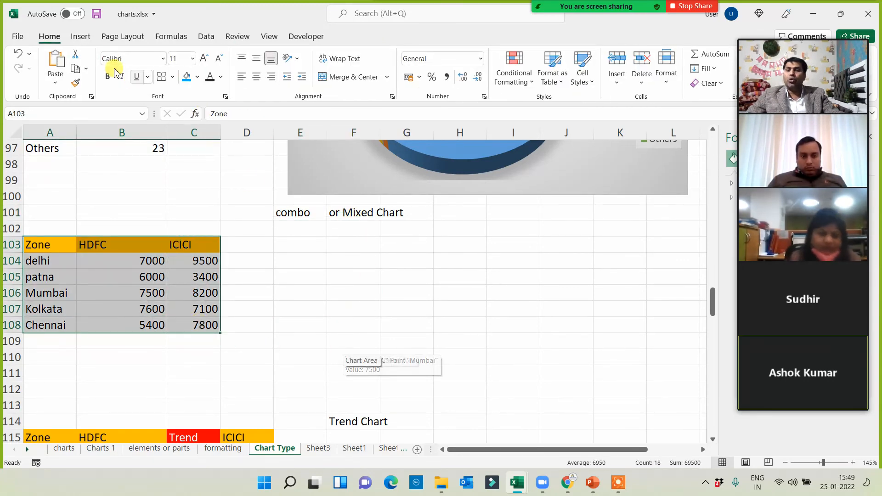
pyautogui.click(80, 36)
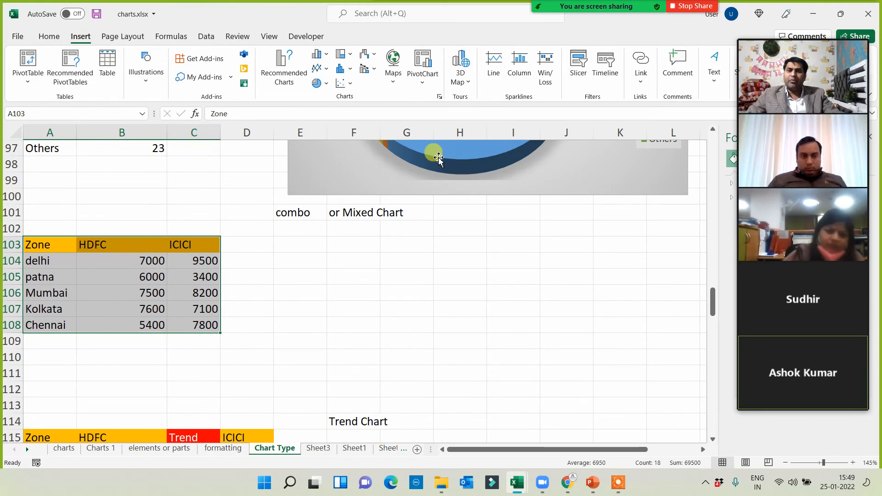
pyautogui.click(367, 69)
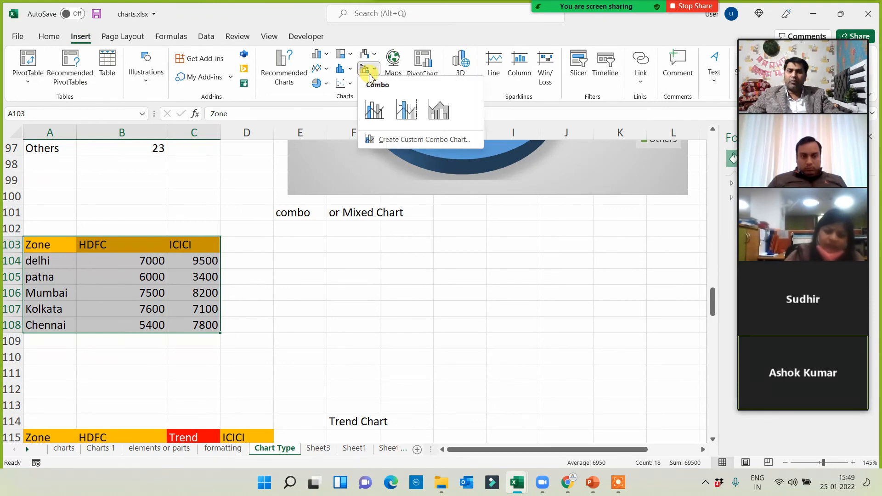
pyautogui.click(385, 115)
pyautogui.moveTo(563, 264); pyautogui.dragTo(648, 300)
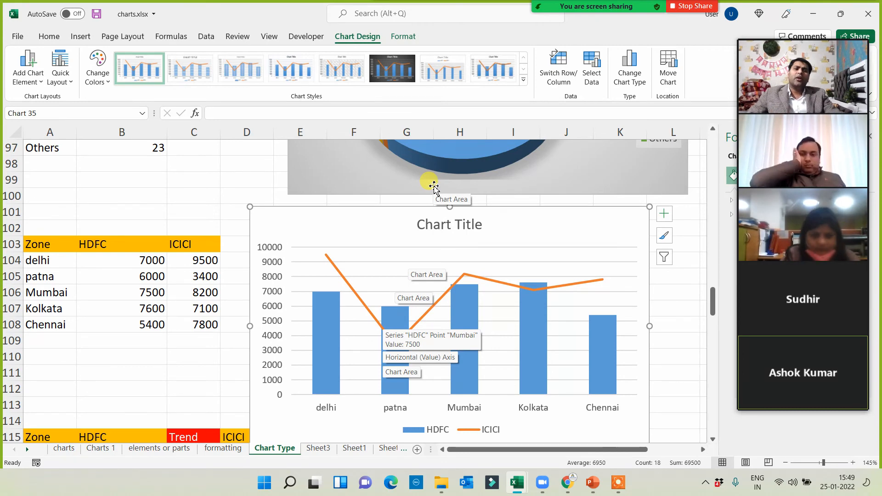
pyautogui.moveTo(255, 242); pyautogui.dragTo(273, 227)
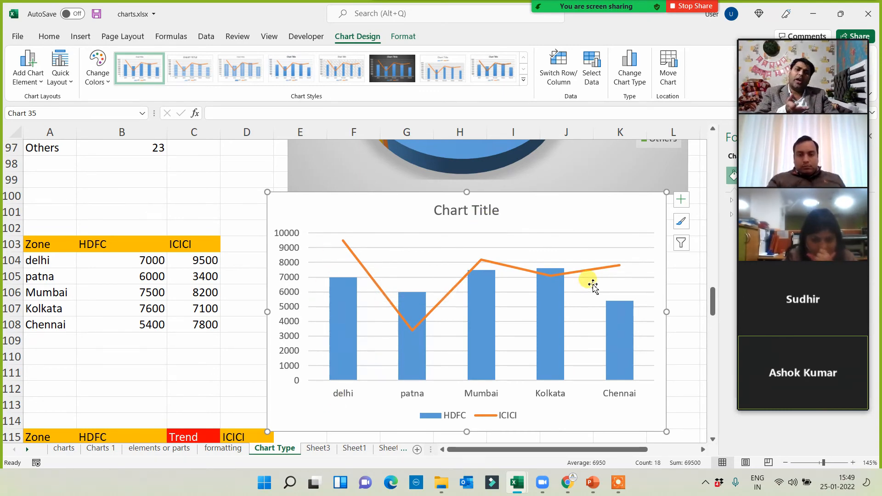
# Insert a clustered column chart of A115:D120, including the Trend column, and move it off the HDFC and Trend columns.
pyautogui.scroll(-4, 505, 303)
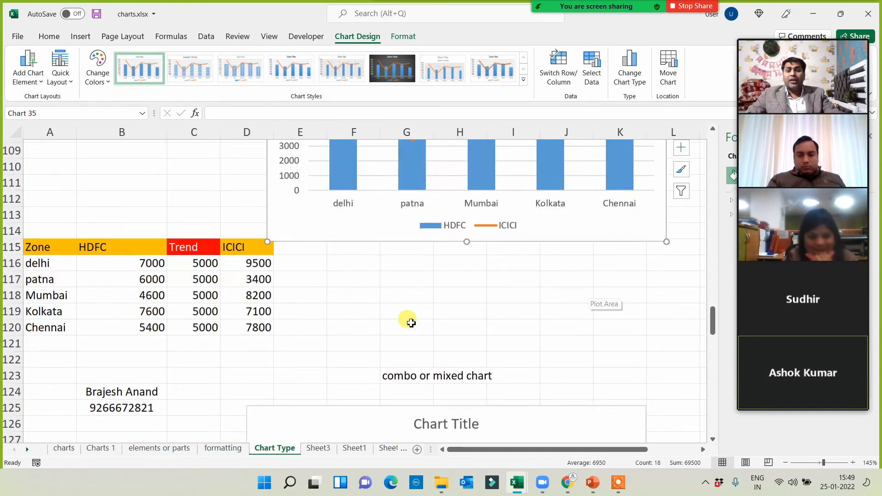
pyautogui.click(355, 312)
pyautogui.scroll(-1, 356, 315)
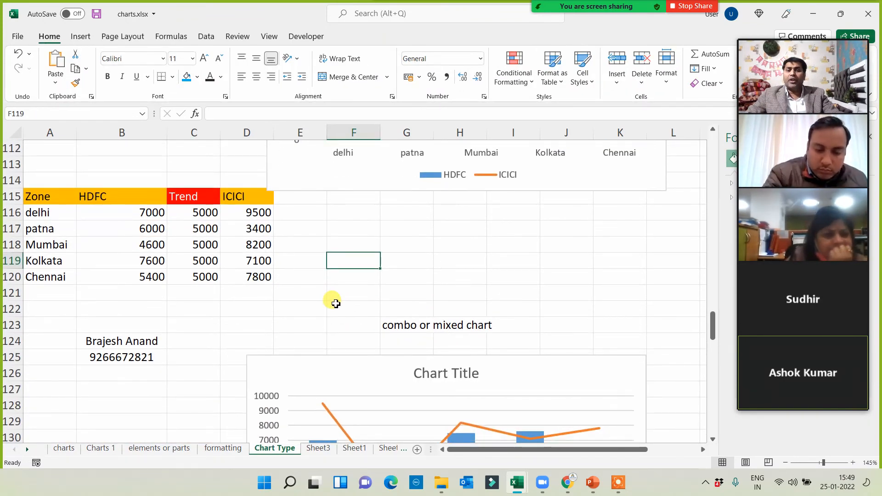
pyautogui.moveTo(40, 198); pyautogui.dragTo(234, 280)
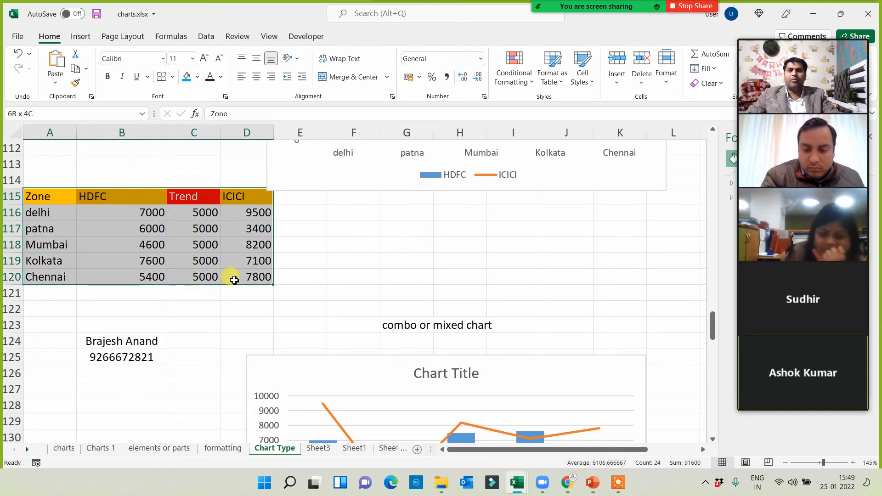
pyautogui.click(205, 37)
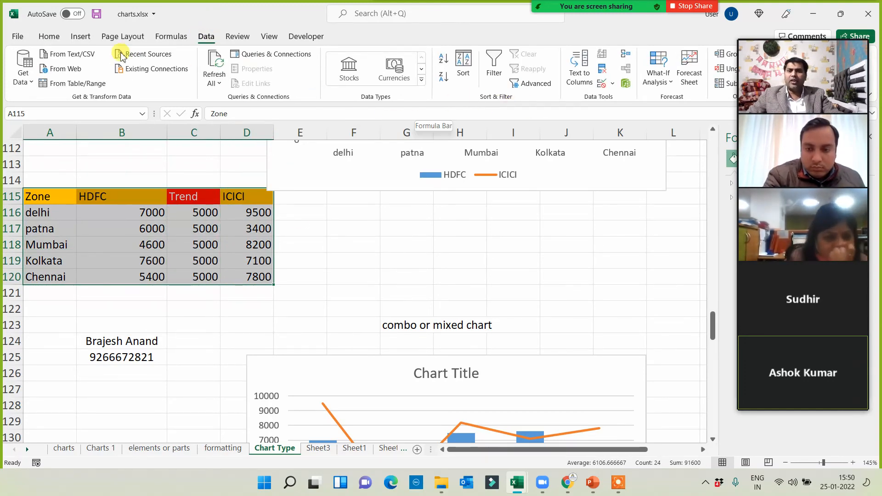
pyautogui.click(85, 36)
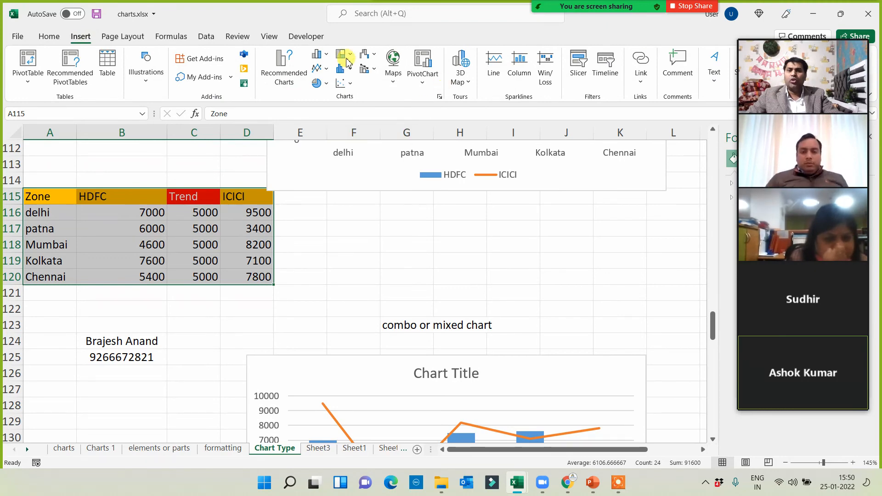
pyautogui.click(316, 56)
pyautogui.click(329, 93)
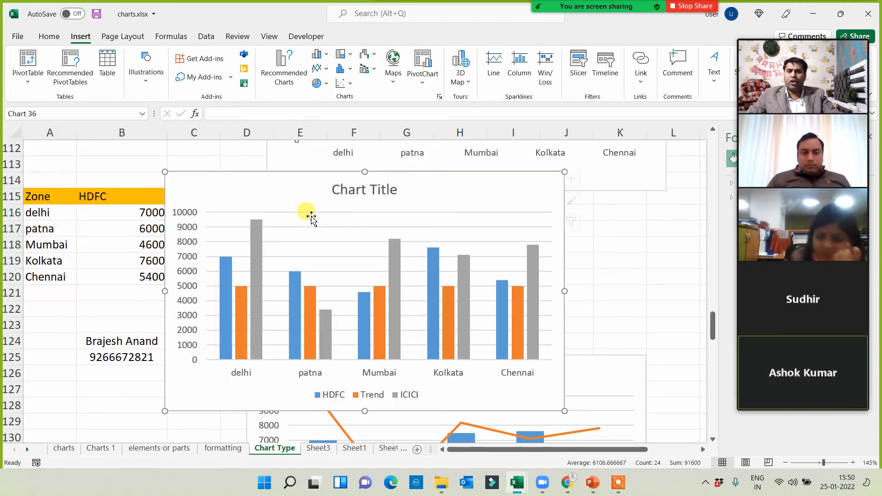
pyautogui.moveTo(219, 174); pyautogui.dragTo(325, 158)
# Change the Trend series to a line in the A115:D120 column chart and move the chart clear of the ICICI column.
pyautogui.click(344, 316)
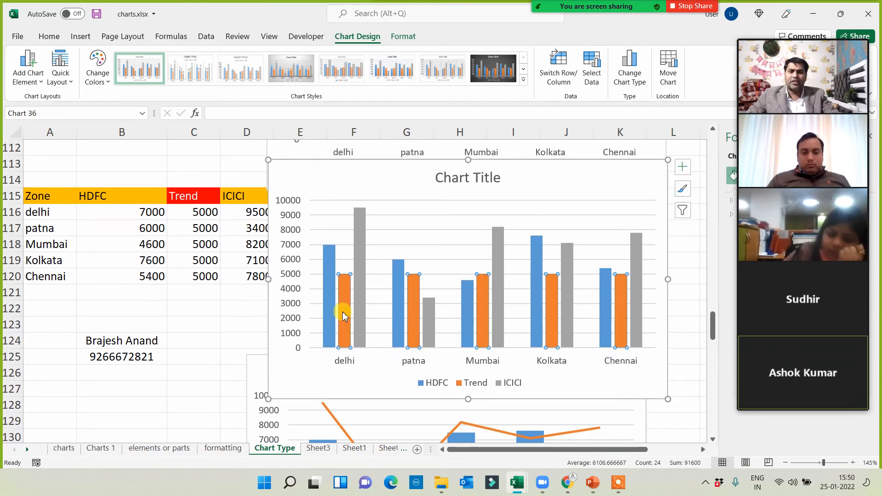
pyautogui.rightClick(344, 316)
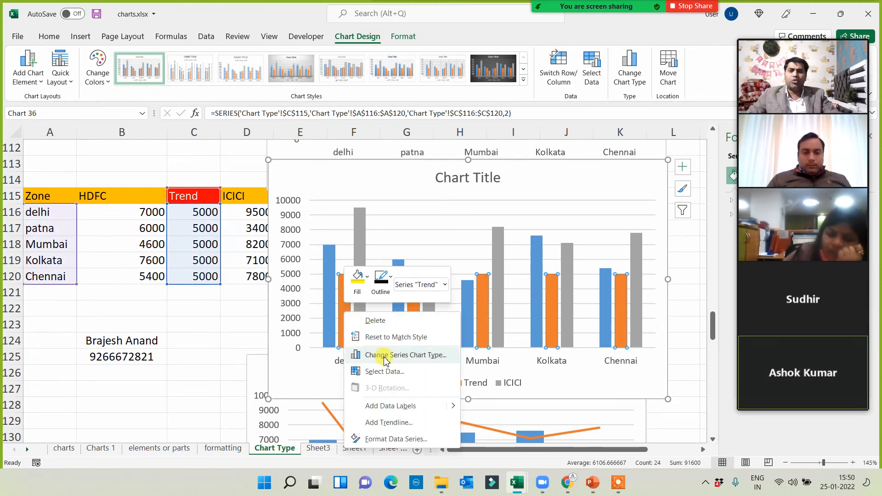
pyautogui.click(400, 357)
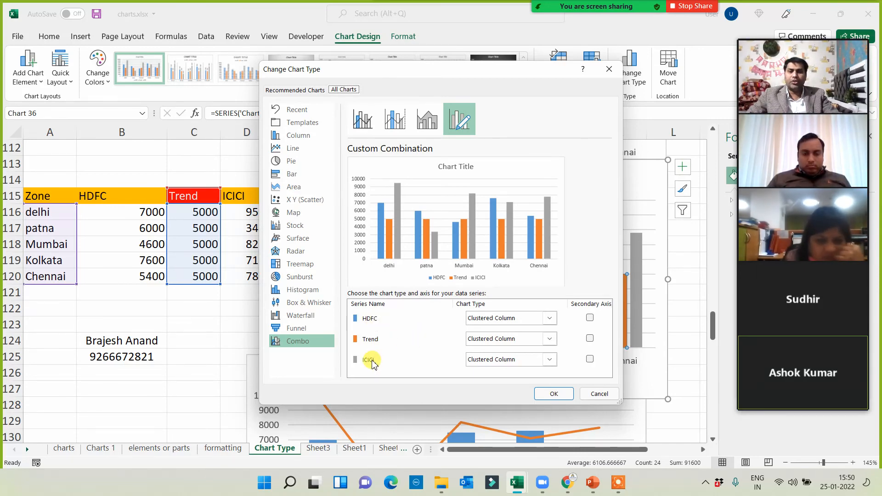
pyautogui.click(549, 339)
pyautogui.click(484, 224)
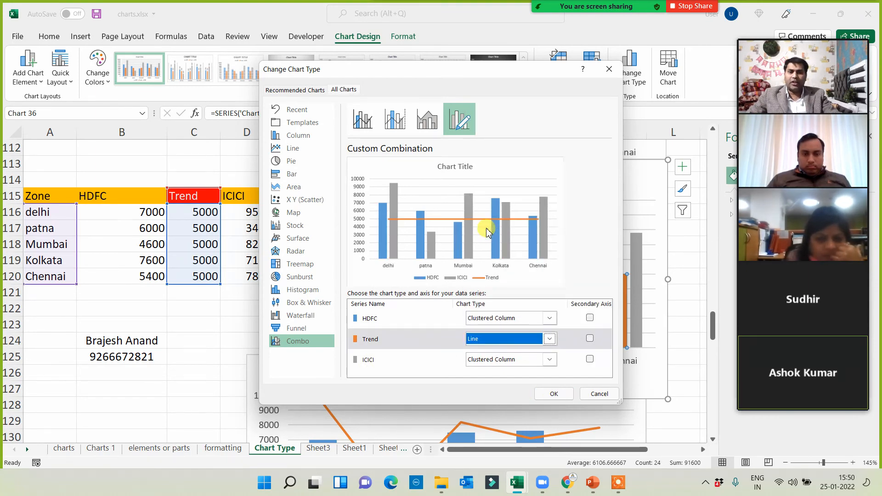
pyautogui.click(553, 395)
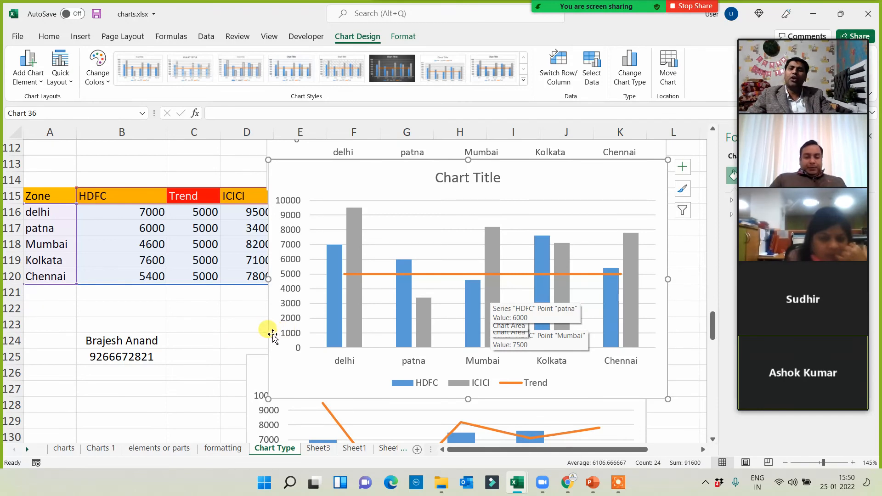
pyautogui.moveTo(273, 336); pyautogui.dragTo(294, 292)
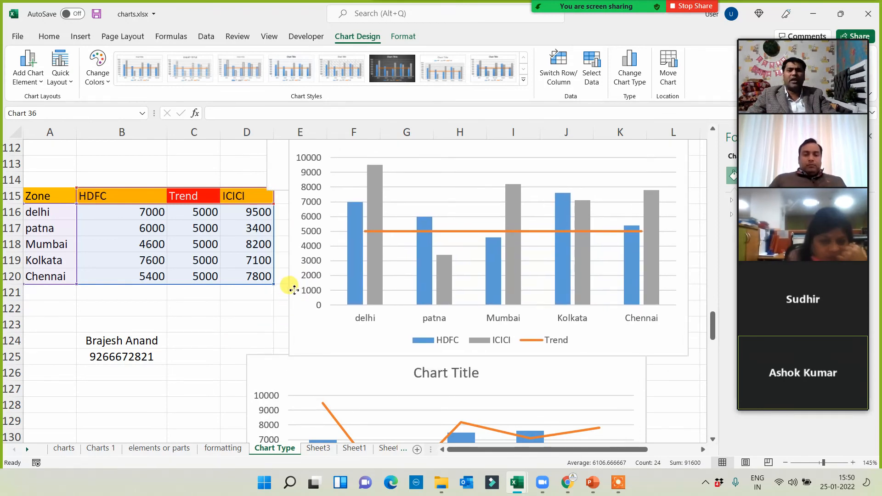
pyautogui.click(221, 352)
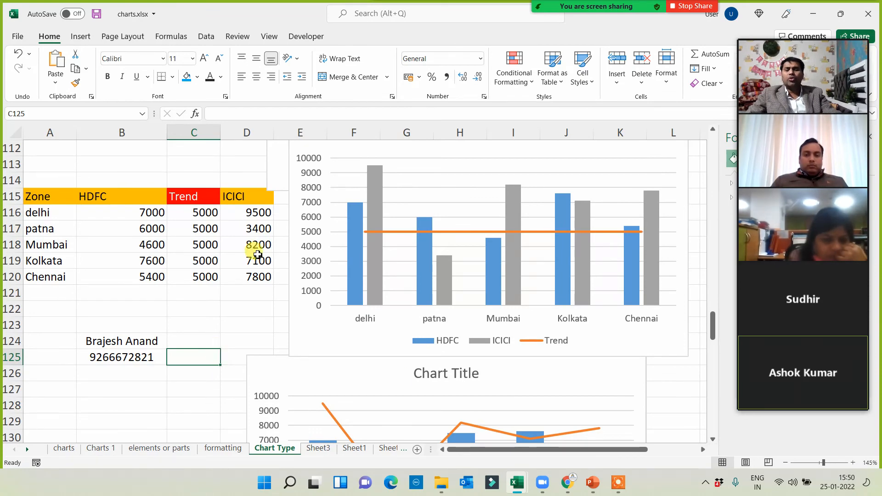
# Move the dark HDFC/ICICI bar chart from beside the first zone table to the empty area across columns N to U, starting at row 2.
pyautogui.scroll(-2, 263, 363)
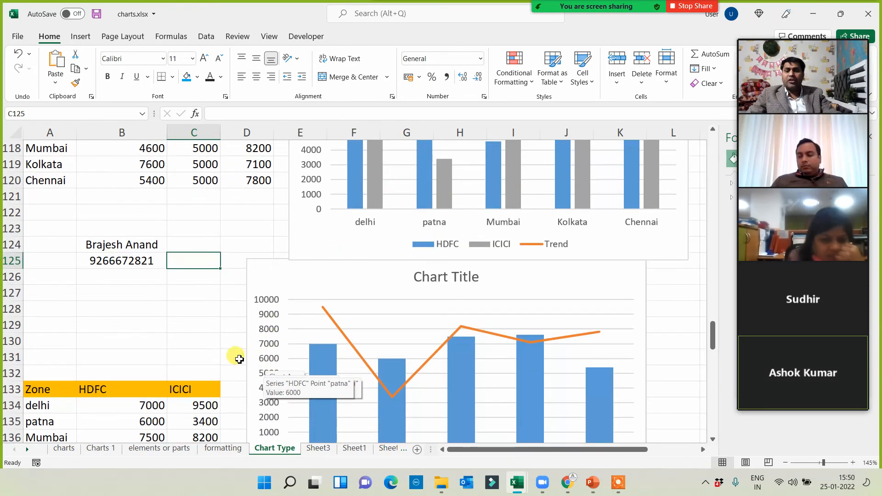
pyautogui.scroll(-4, 205, 343)
pyautogui.scroll(13, 205, 342)
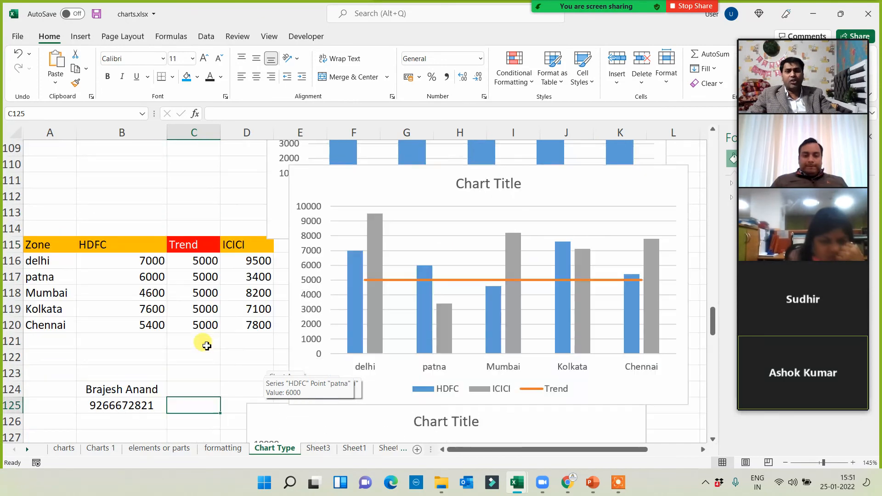
pyautogui.scroll(20, 205, 341)
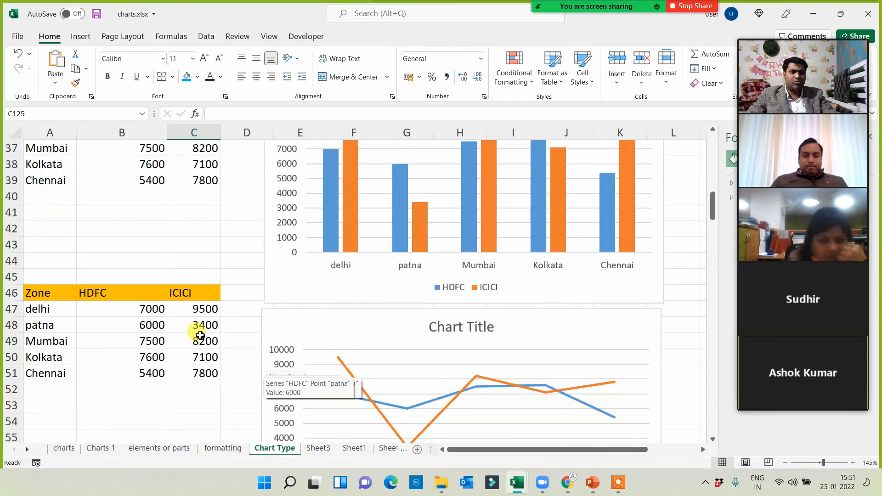
pyautogui.scroll(6, 200, 336)
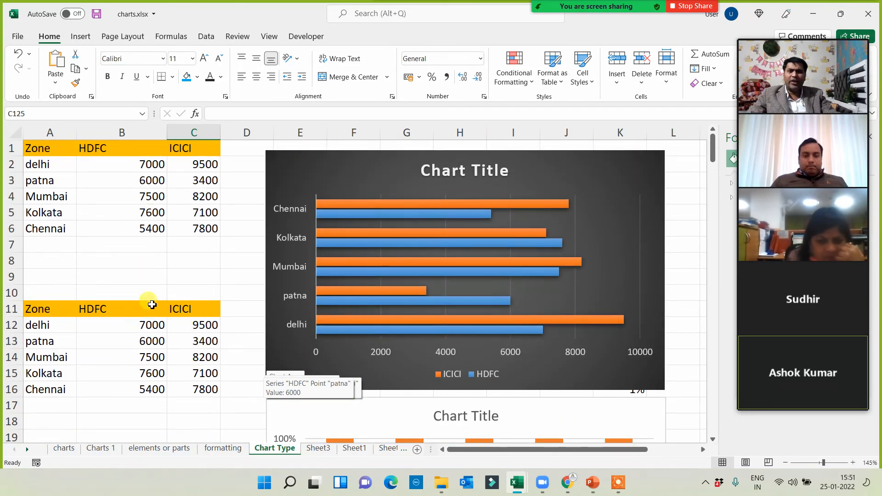
pyautogui.click(108, 268)
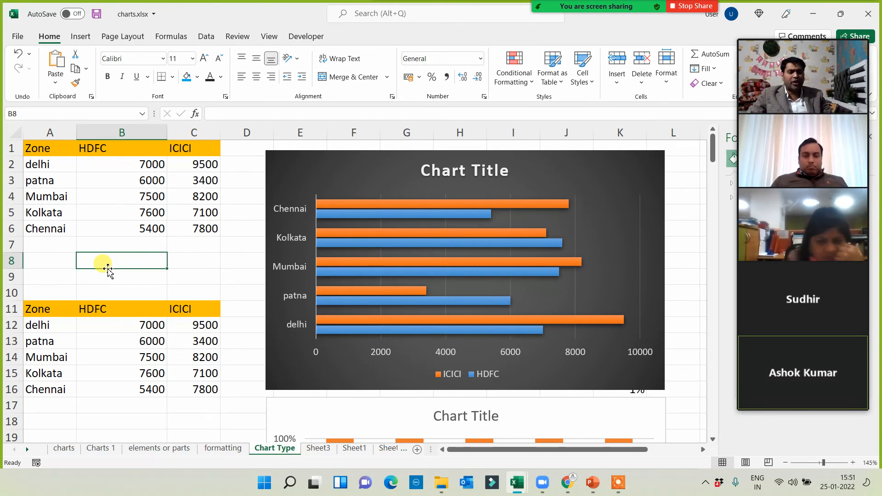
pyautogui.press('Right')
pyautogui.press('Right')
pyautogui.press('Right')
pyautogui.press('Right')
pyautogui.press('Right')
pyautogui.press('Right')
pyautogui.press('Right')
pyautogui.press('Right')
pyautogui.press('Right')
pyautogui.press('Right')
pyautogui.press('Right')
pyautogui.press('Right')
pyautogui.press('Right')
pyautogui.press('Right')
pyautogui.press('Right')
pyautogui.press('Right')
pyautogui.press('Right')
pyautogui.press('Right')
pyautogui.press('Right')
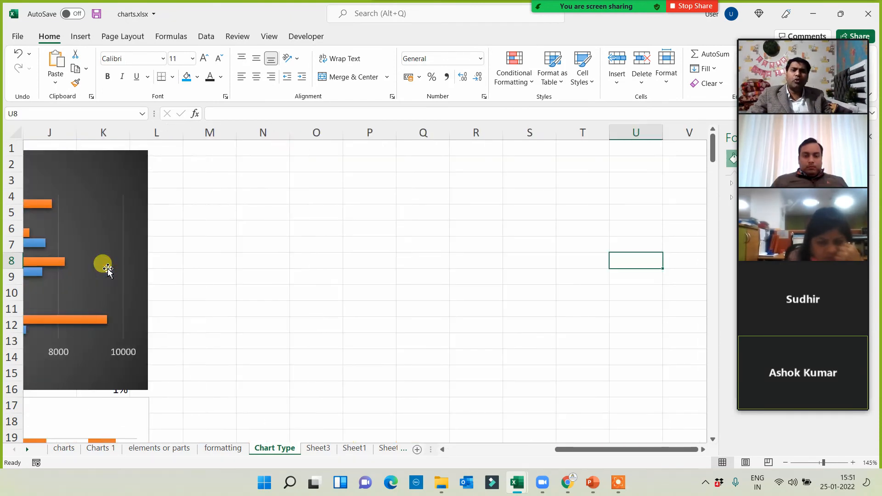
pyautogui.press('Left')
pyautogui.press('Left')
pyautogui.press('Left')
pyautogui.press('Left')
pyautogui.press('Left')
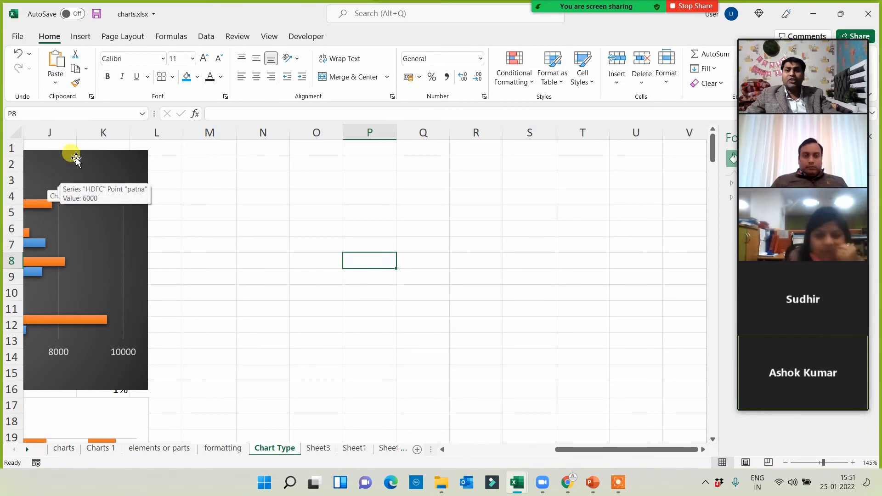
pyautogui.moveTo(73, 153); pyautogui.dragTo(579, 179)
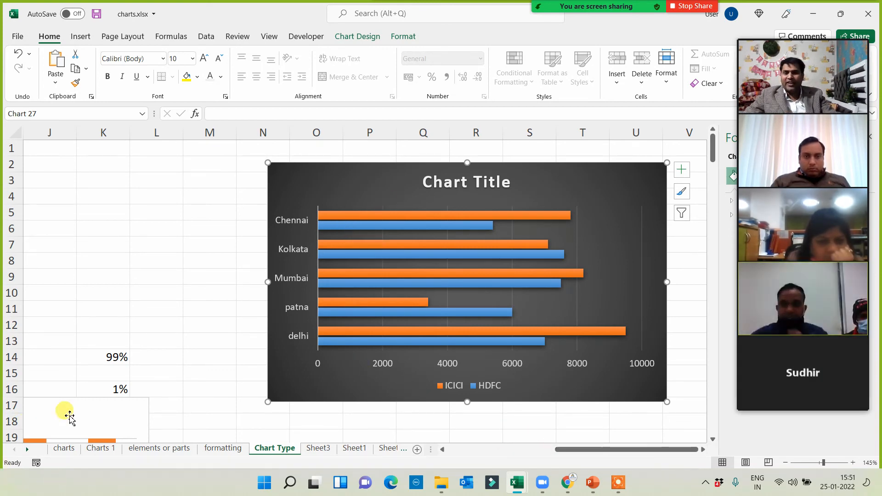
# Insert a 2-D line chart of the bits and randbet data in N31:O103.
pyautogui.click(442, 450)
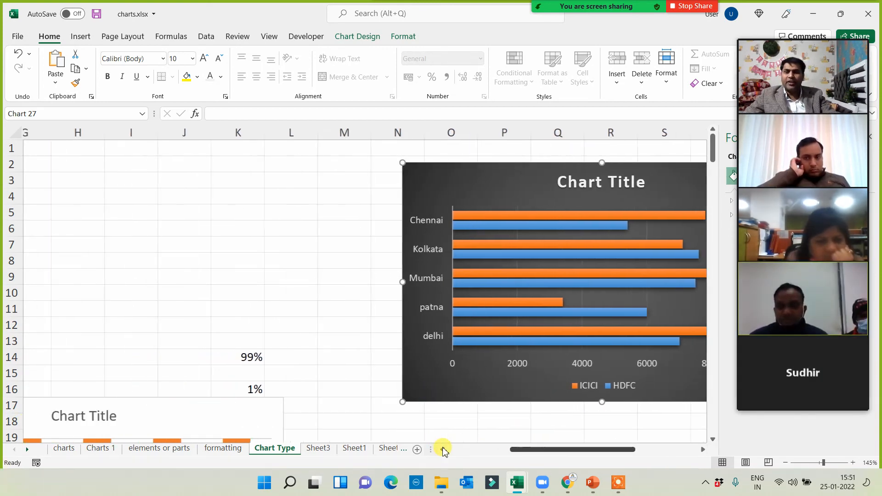
pyautogui.click(443, 449)
pyautogui.click(441, 449)
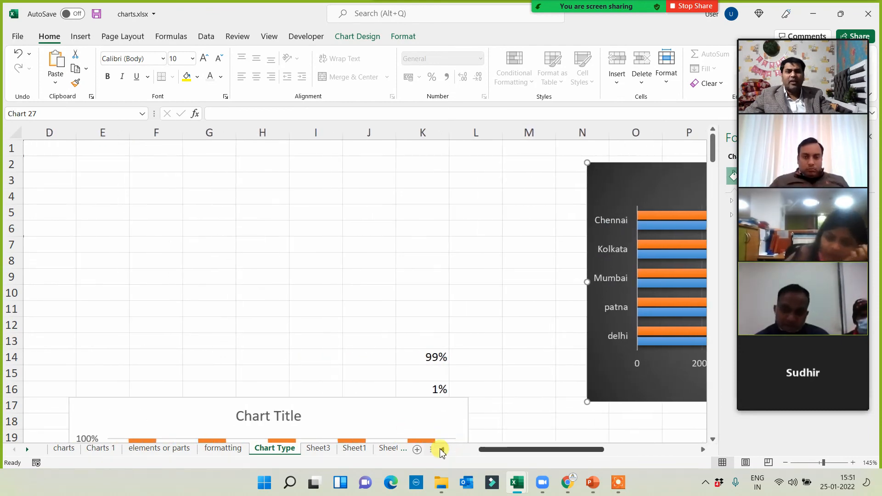
pyautogui.click(441, 450)
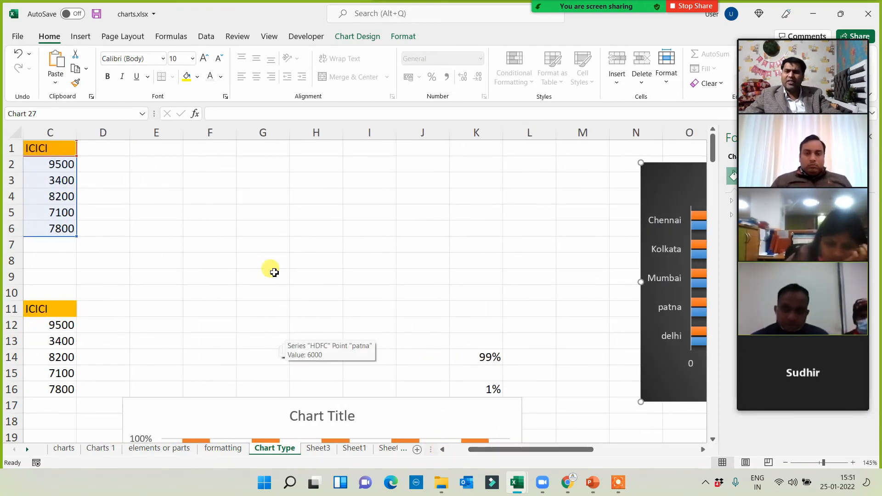
pyautogui.scroll(-8, 246, 250)
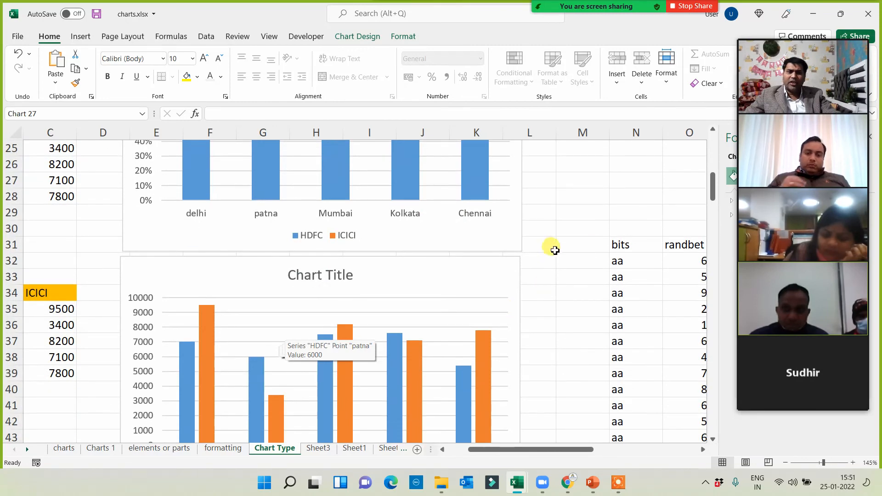
pyautogui.moveTo(626, 250); pyautogui.dragTo(689, 250)
pyautogui.hscroll(1, 692, 307)
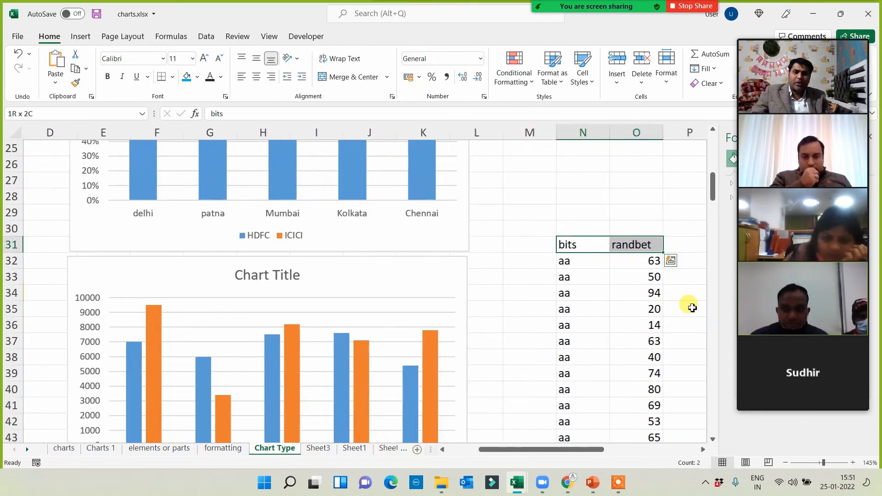
pyautogui.hotkey('shift', 'Down')
pyautogui.hotkey('shift', 'Down')
pyautogui.hotkey('shift', 'Down')
pyautogui.hotkey('shift', 'Down')
pyautogui.hotkey('shift', 'Down')
pyautogui.hotkey('shift', 'Down')
pyautogui.hotkey('shift', 'Down')
pyautogui.hotkey('shift', 'Down')
pyautogui.hotkey('shift', 'Down')
pyautogui.hotkey('shift', 'Down')
pyautogui.hotkey('shift', 'Down')
pyautogui.hotkey('shift', 'Down')
pyautogui.hotkey('shift', 'Down')
pyautogui.hotkey('shift', 'Down')
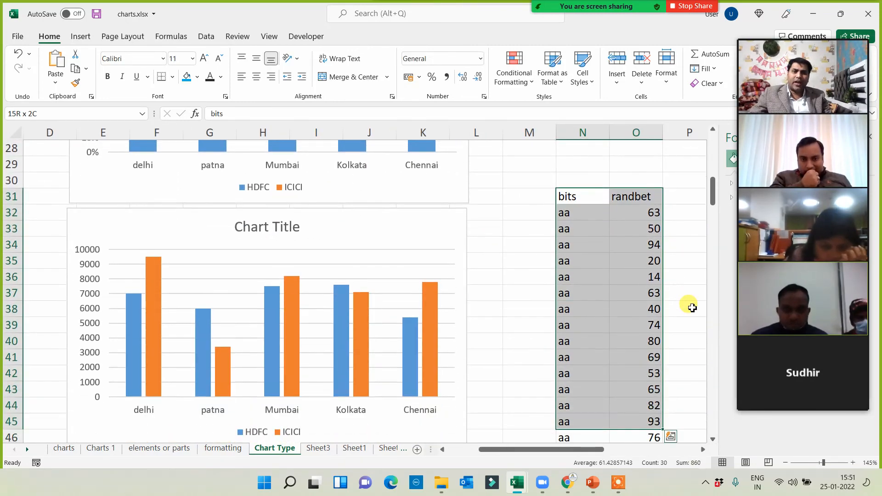
pyautogui.hotkey('shift', 'Down')
pyautogui.hotkey('shift', 'Down')
pyautogui.hotkey('shift', 'Down')
pyautogui.hotkey('shift', 'Down')
pyautogui.hotkey('shift', 'Down')
pyautogui.hotkey('shift', 'Down')
pyautogui.hotkey('shift', 'Down')
pyautogui.hotkey('shift', 'Down')
pyautogui.hotkey('shift', 'Down')
pyautogui.hotkey('shift', 'Down')
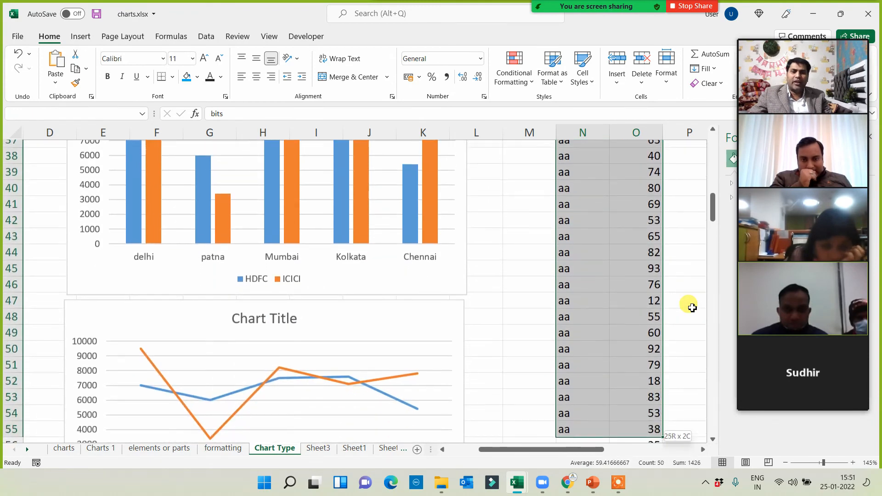
pyautogui.hotkey('shift', 'Down')
pyautogui.hotkey('shift', 'Down')
pyautogui.hotkey('shift', 'Down')
pyautogui.hotkey('shift', 'Down')
pyautogui.hotkey('shift', 'Down')
pyautogui.hotkey('shift', 'Down')
pyautogui.hotkey('shift', 'Down')
pyautogui.hotkey('shift', 'Down')
pyautogui.hotkey('shift', 'Down')
pyautogui.hotkey('shift', 'Down')
pyautogui.hotkey('shift', 'Down')
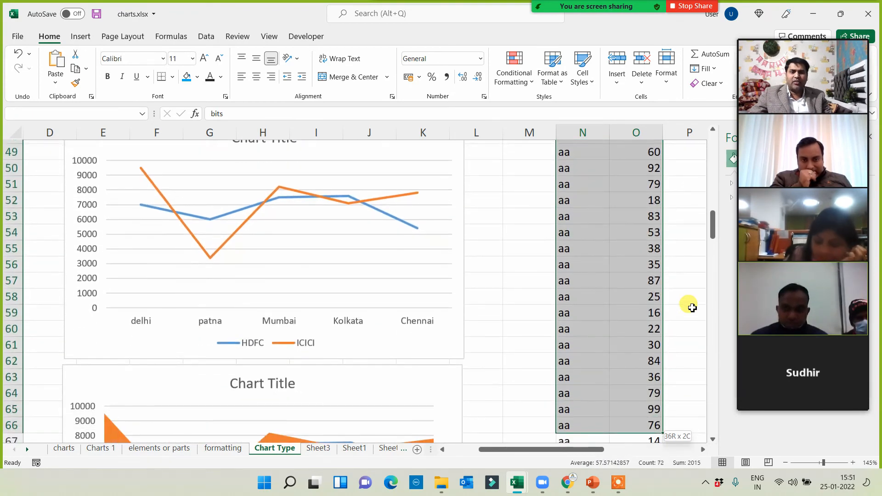
pyautogui.hotkey('shift', 'Down')
pyautogui.hotkey('shift', 'Down')
pyautogui.hotkey('shift', 'Down')
pyautogui.hotkey('shift', 'Down')
pyautogui.hotkey('shift', 'Down')
pyautogui.hotkey('shift', 'Down')
pyautogui.hotkey('shift', 'Down')
pyautogui.hotkey('shift', 'Down')
pyautogui.hotkey('shift', 'Down')
pyautogui.hotkey('shift', 'Down')
pyautogui.hotkey('shift', 'Down')
pyautogui.hotkey('shift', 'Down')
pyautogui.hotkey('shift', 'Down')
pyautogui.hotkey('shift', 'Down')
pyautogui.hotkey('shift', 'Down')
pyautogui.hotkey('shift', 'Down')
pyautogui.hotkey('shift', 'Down')
pyautogui.hotkey('shift', 'Down')
pyautogui.hotkey('shift', 'Down')
pyautogui.hotkey('shift', 'Down')
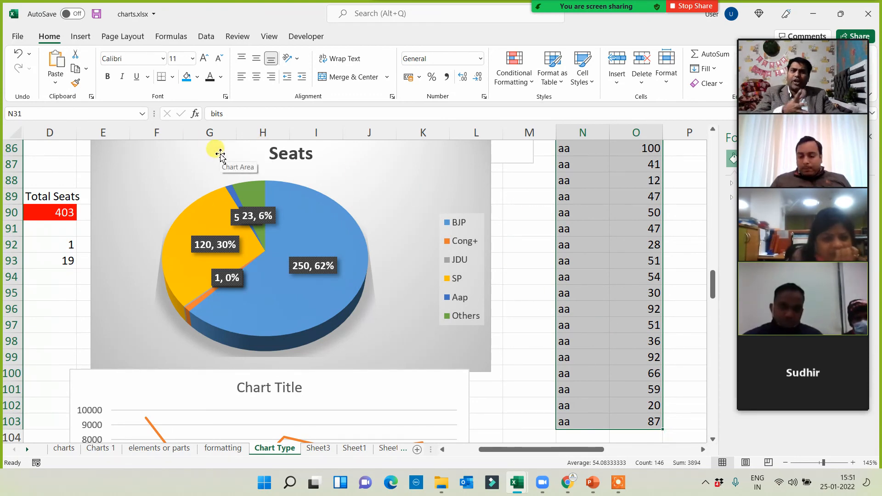
pyautogui.click(80, 36)
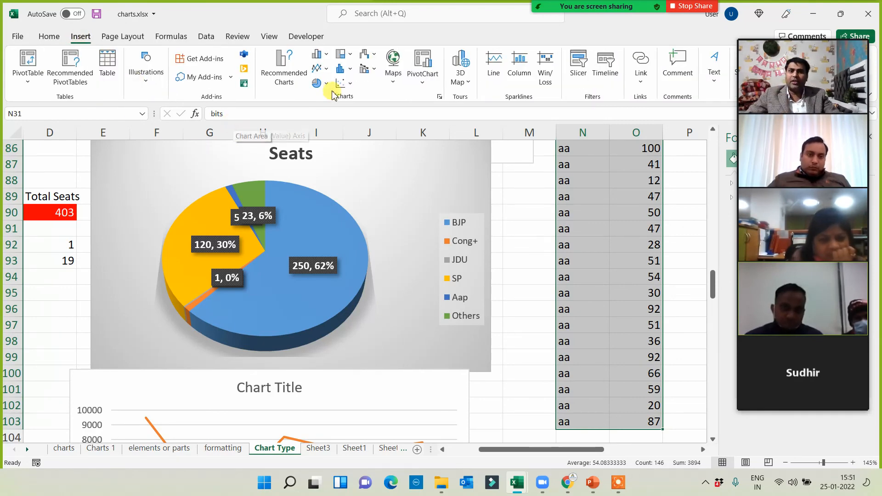
pyautogui.click(320, 68)
pyautogui.click(335, 123)
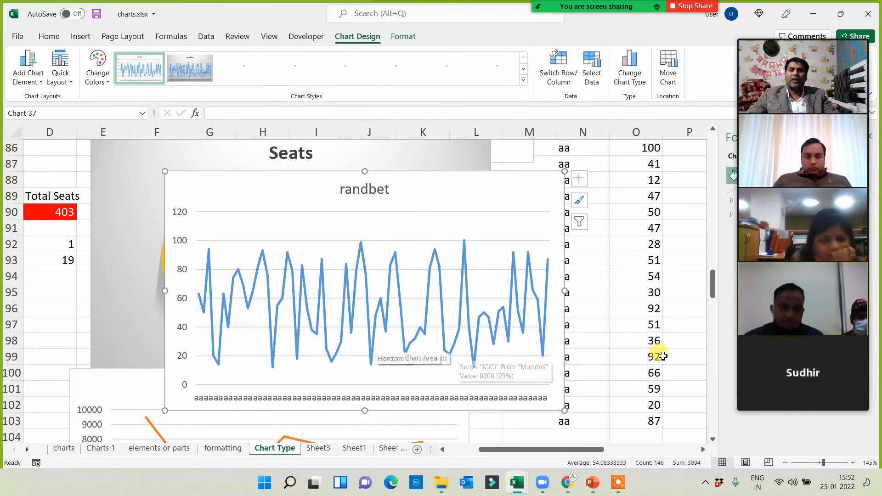
# Recalculate the sheet several times to refresh the random randbet values and the line chart.
pyautogui.click(627, 438)
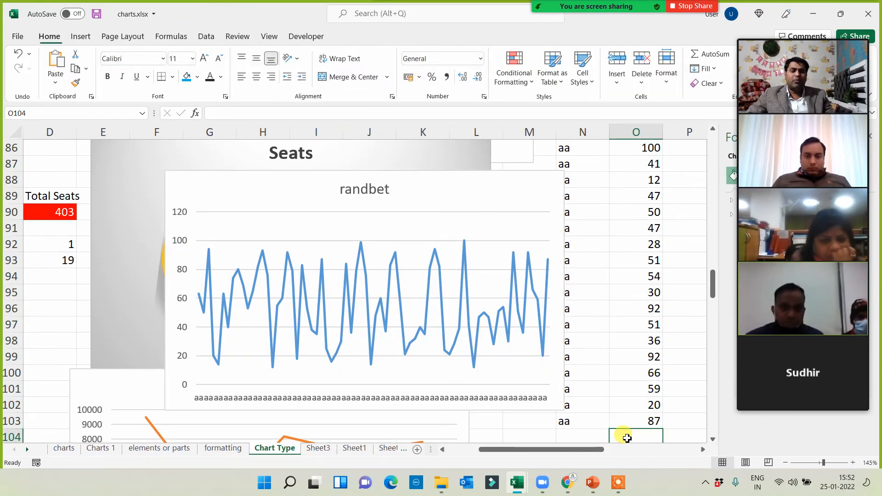
pyautogui.scroll(-3, 627, 438)
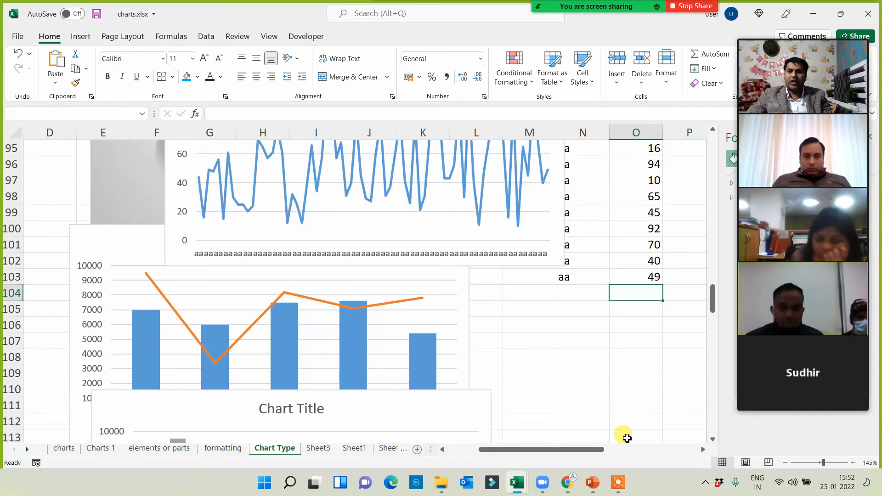
pyautogui.press('F9')
pyautogui.press('F9')
pyautogui.press('F9')
pyautogui.press('F9')
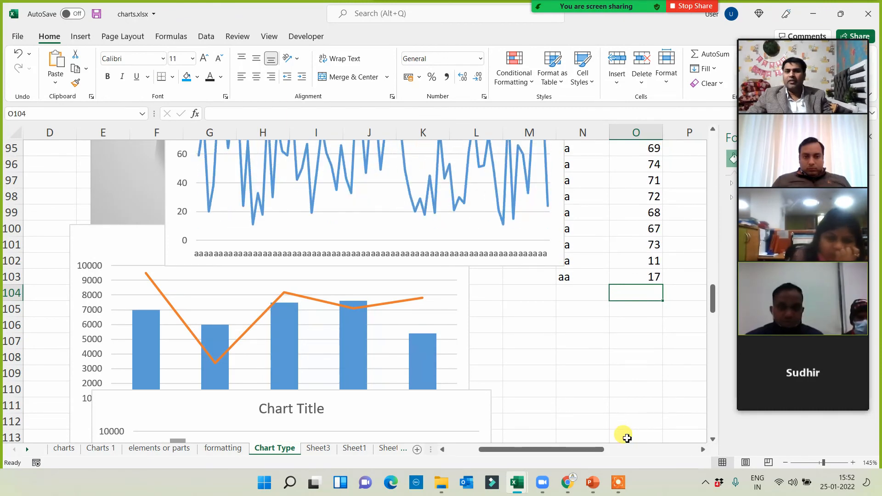
pyautogui.scroll(2, 574, 423)
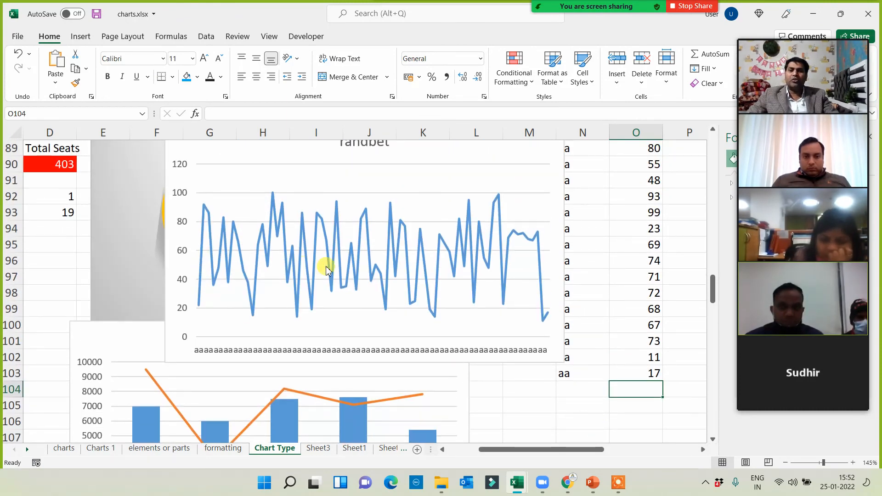
pyautogui.moveTo(511, 268)
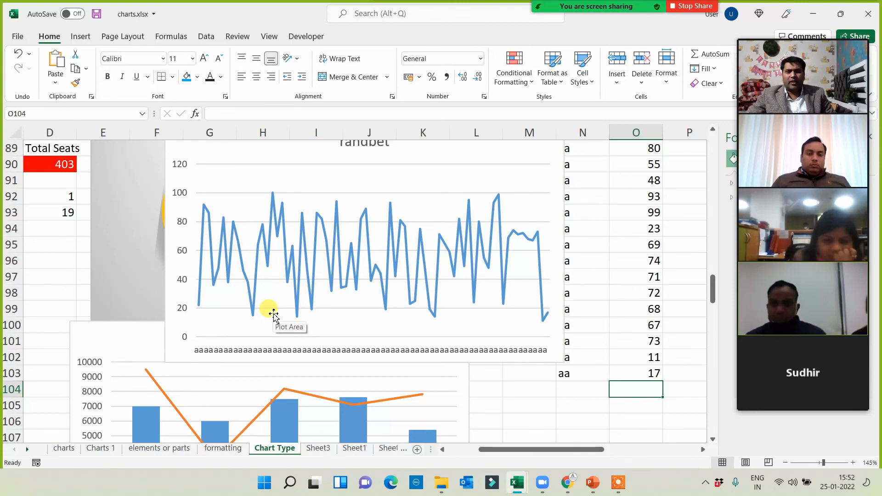
# Widen the randbet line chart so that it extends across column O.
pyautogui.click(558, 276)
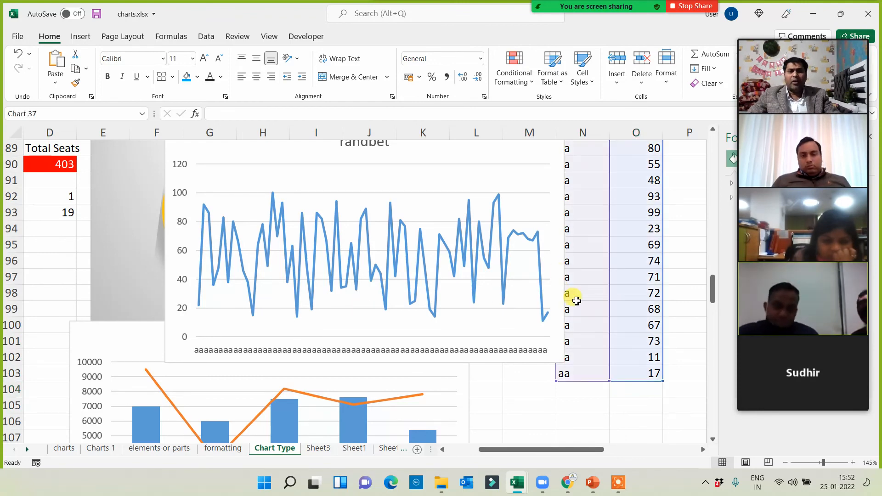
pyautogui.moveTo(565, 243); pyautogui.dragTo(671, 243)
pyautogui.scroll(2, 511, 296)
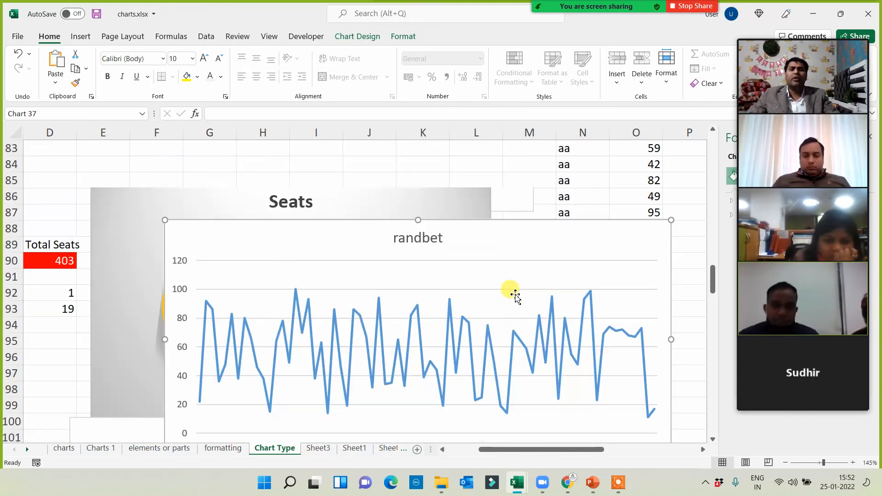
pyautogui.scroll(-1, 419, 314)
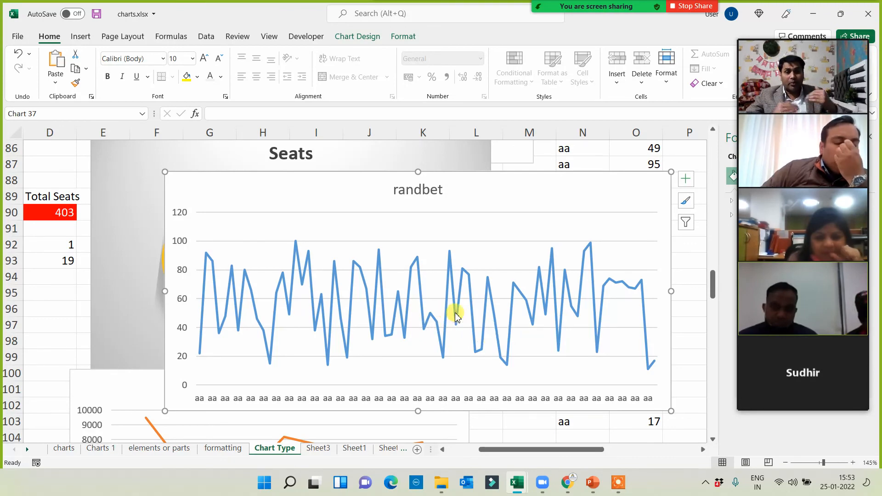
pyautogui.moveTo(455, 316)
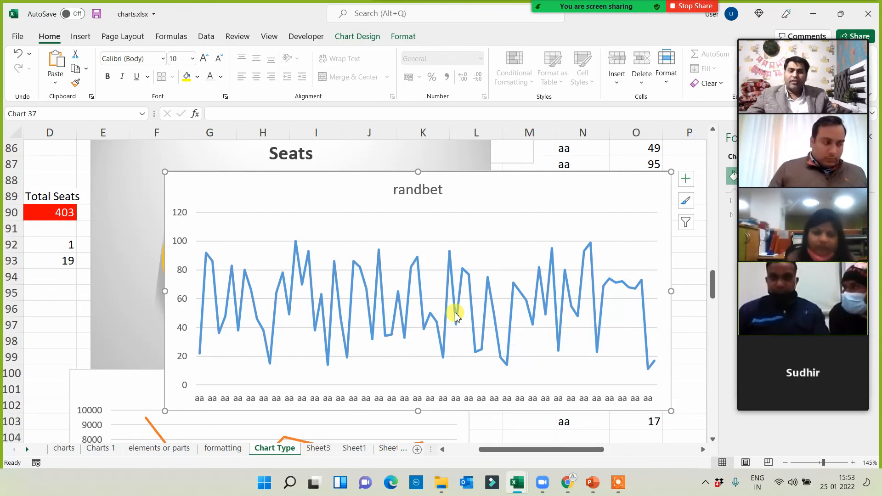
pyautogui.moveTo(617, 485)
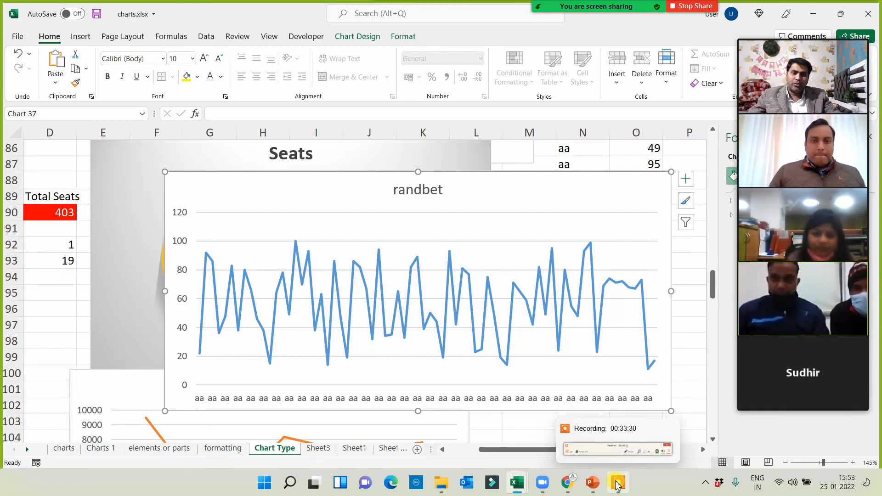